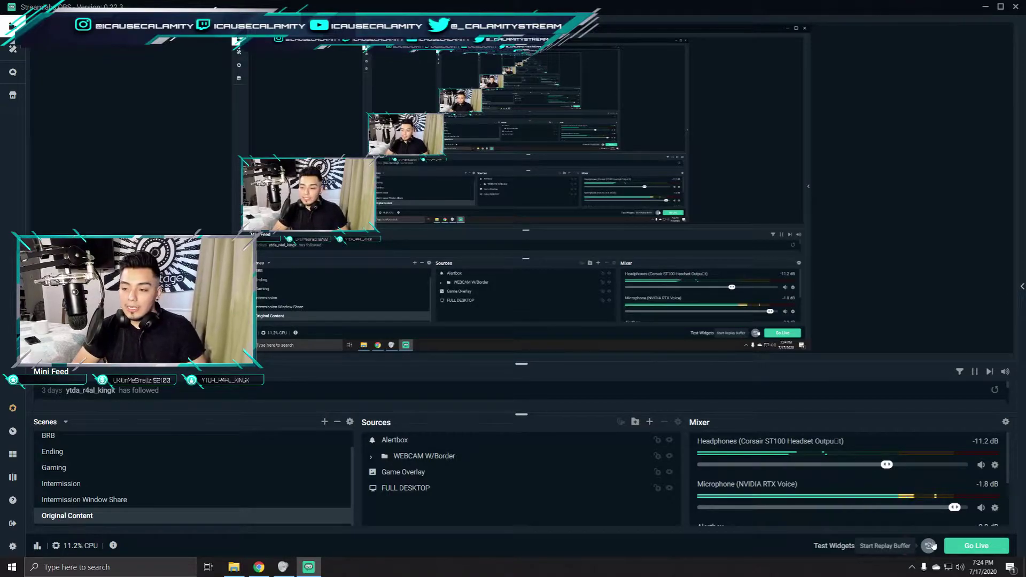
# Step: Look through the audio sources listed in the mixer
pyautogui.click(929, 545)
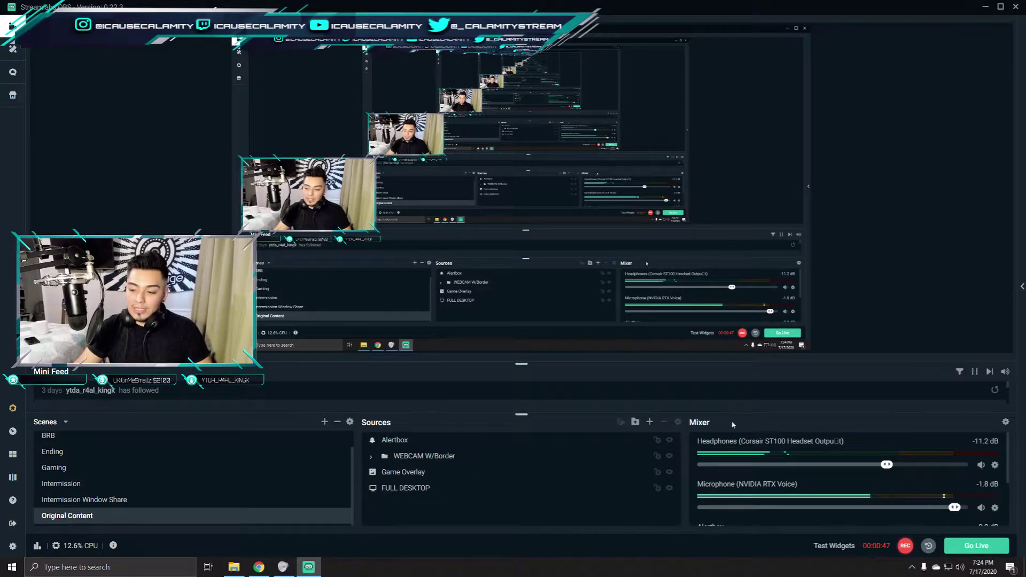
pyautogui.scroll(-1, 803, 481)
pyautogui.scroll(1, 780, 483)
pyautogui.scroll(-1, 897, 489)
pyautogui.scroll(1, 961, 511)
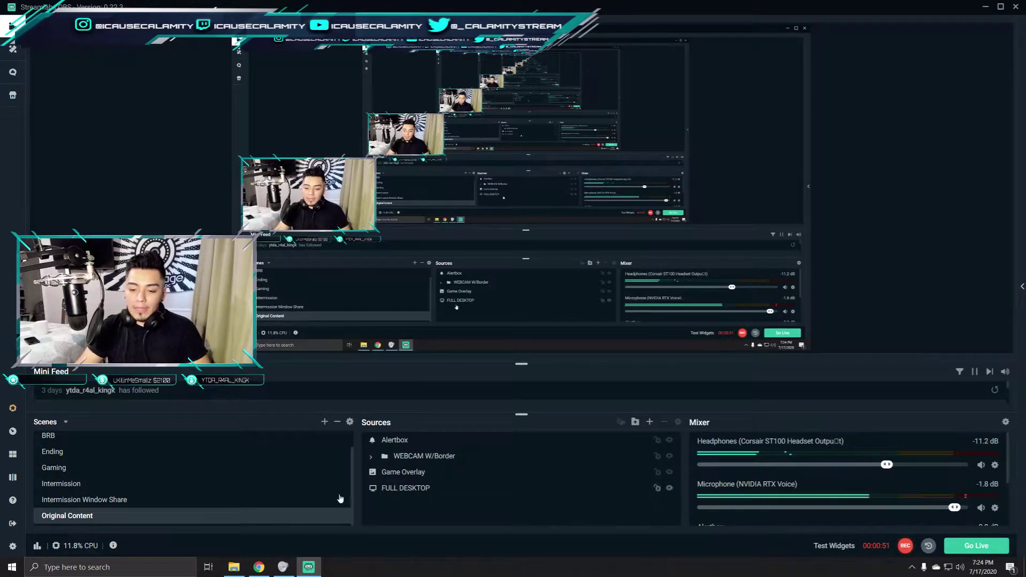
# Step: Preview the Starting Soon scene, and return to the Original Content scene
pyautogui.scroll(1, 72, 440)
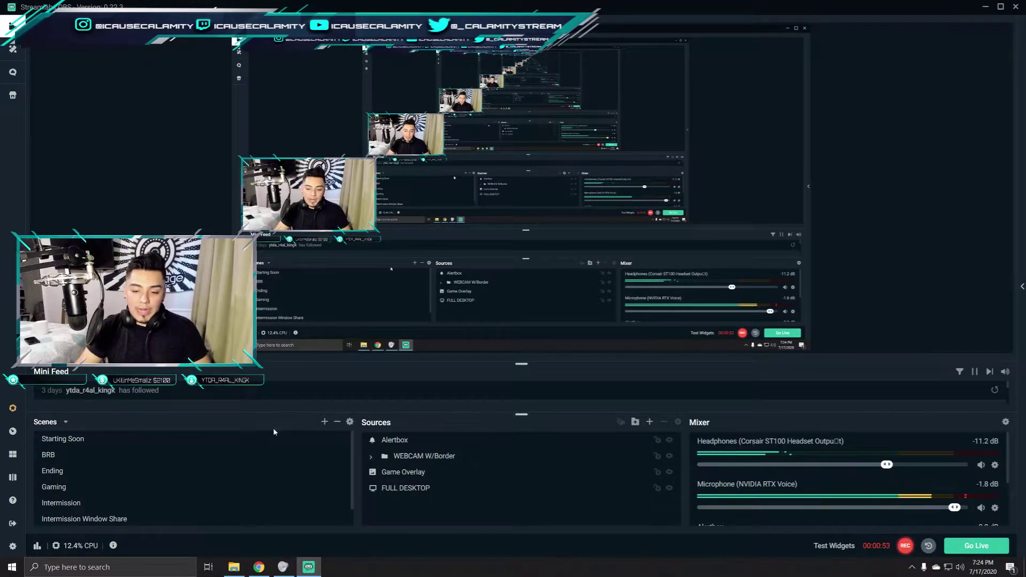
pyautogui.click(76, 440)
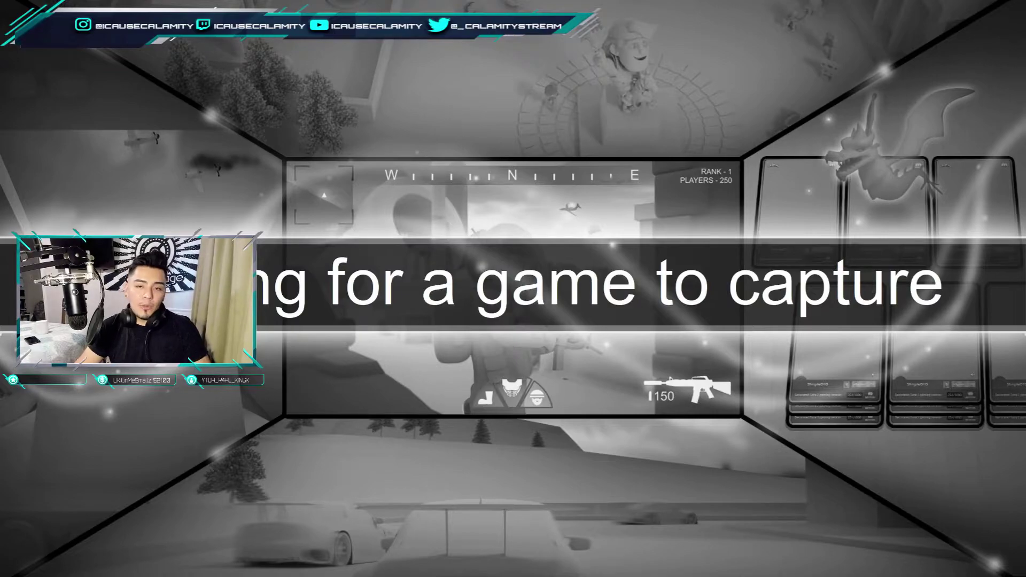
pyautogui.click(84, 519)
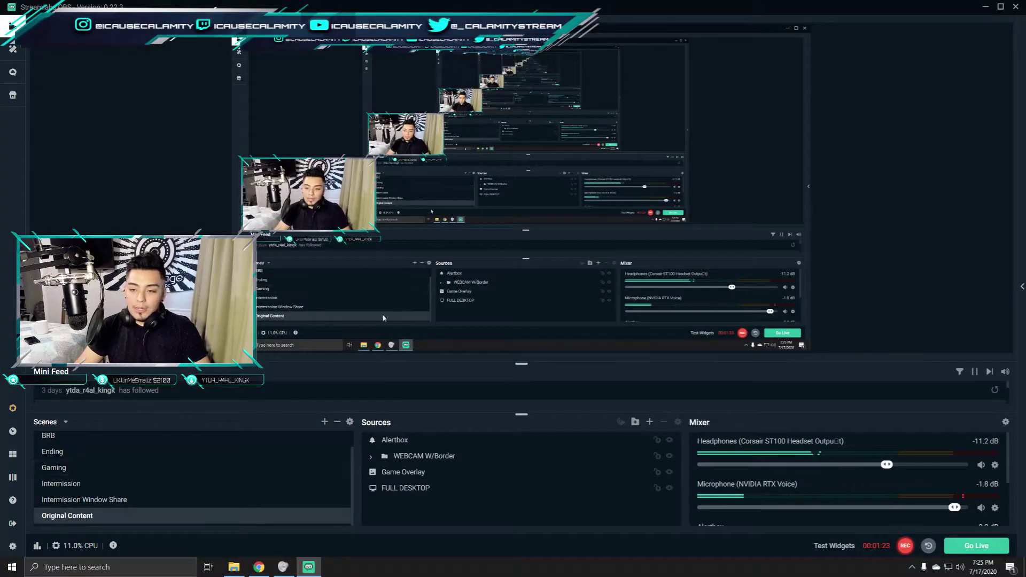
# Step: Try to create a new scene named "Gaming 1"
pyautogui.click(325, 427)
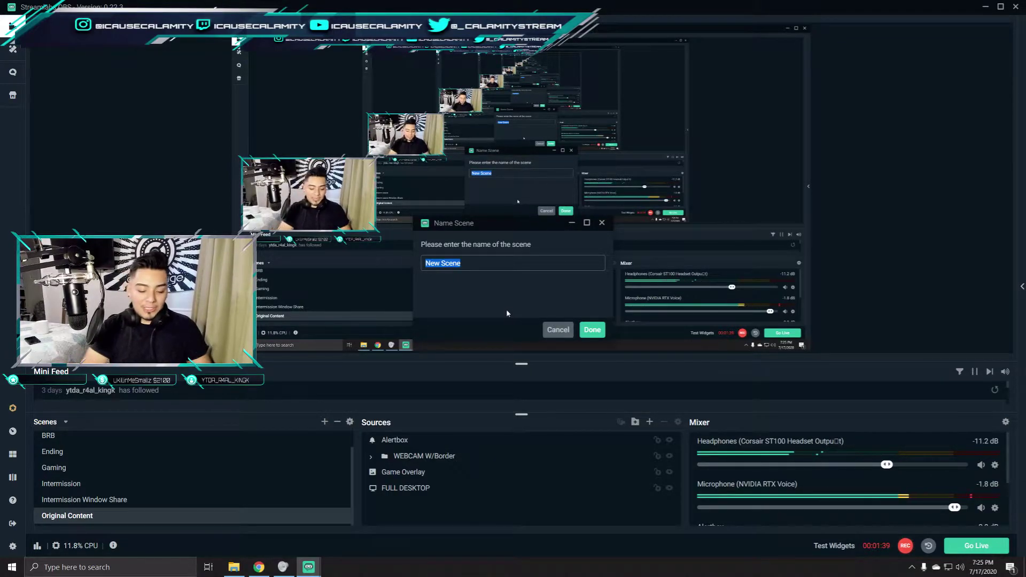
pyautogui.write('Gaming')
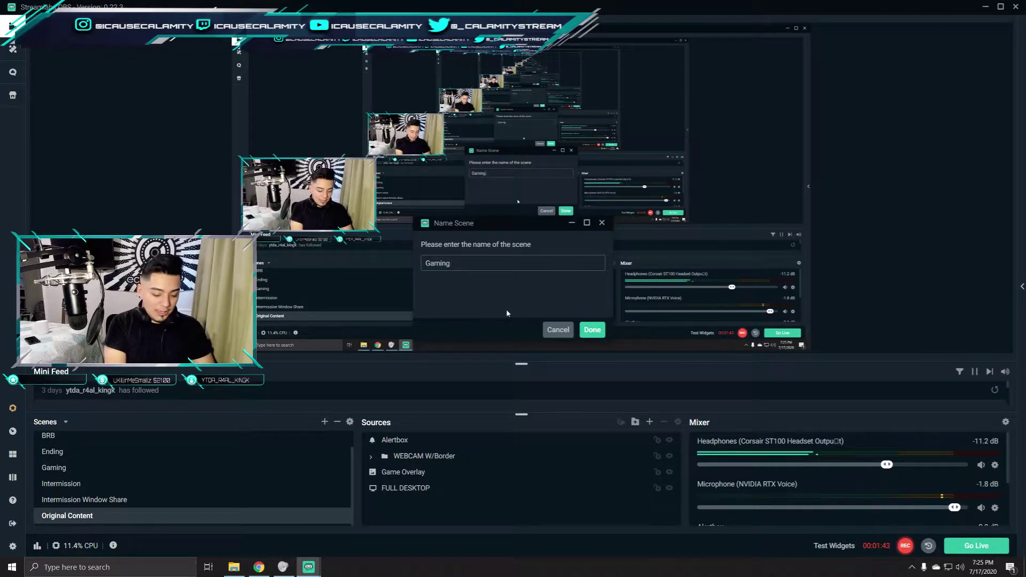
pyautogui.write(' 1')
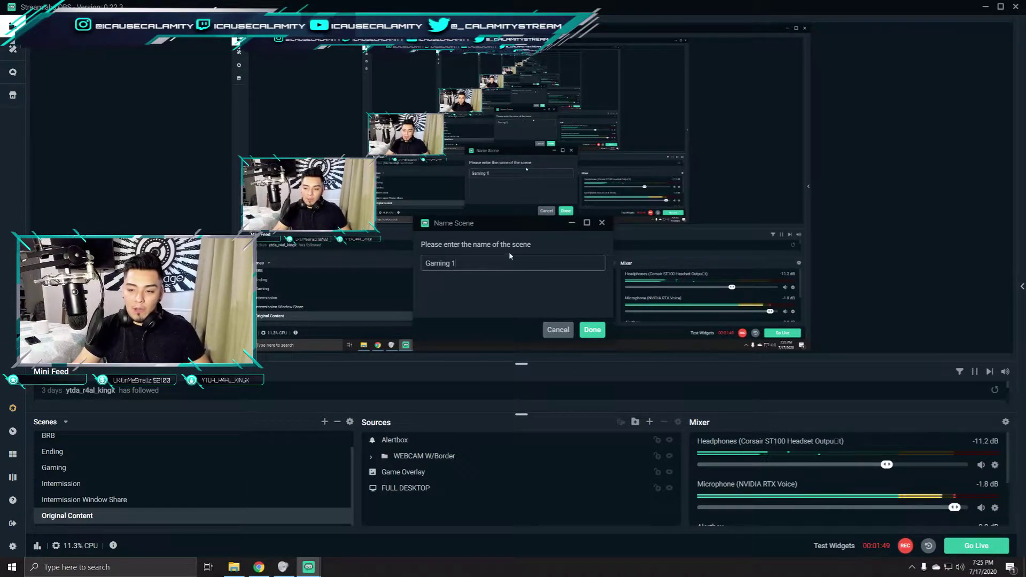
pyautogui.click(563, 332)
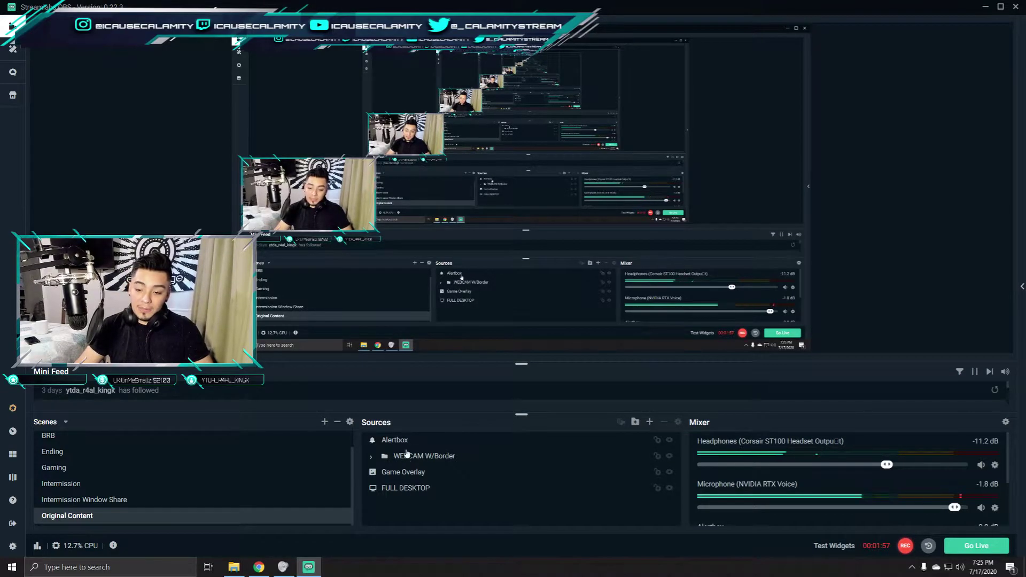
# Step: Try to add a Display Capture source to the Original Content scene, checking the existing and new source options
pyautogui.click(649, 422)
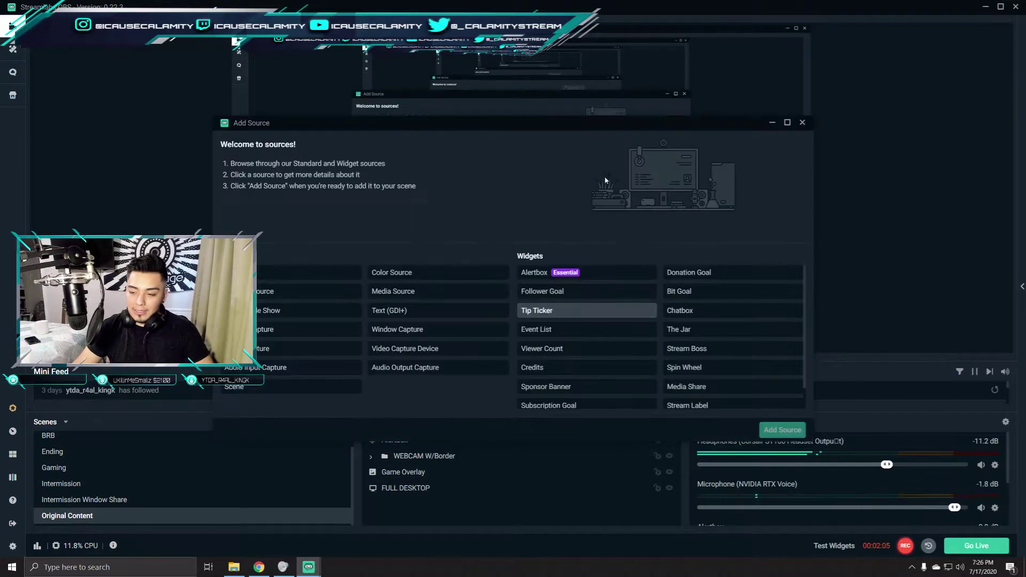
pyautogui.moveTo(622, 126); pyautogui.dragTo(390, 185)
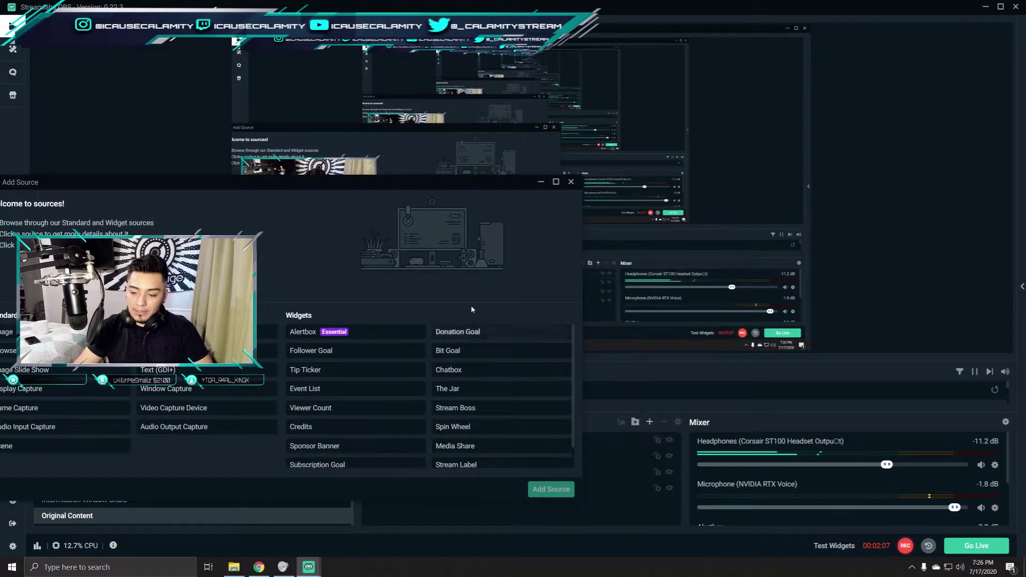
pyautogui.moveTo(457, 185); pyautogui.dragTo(566, 156)
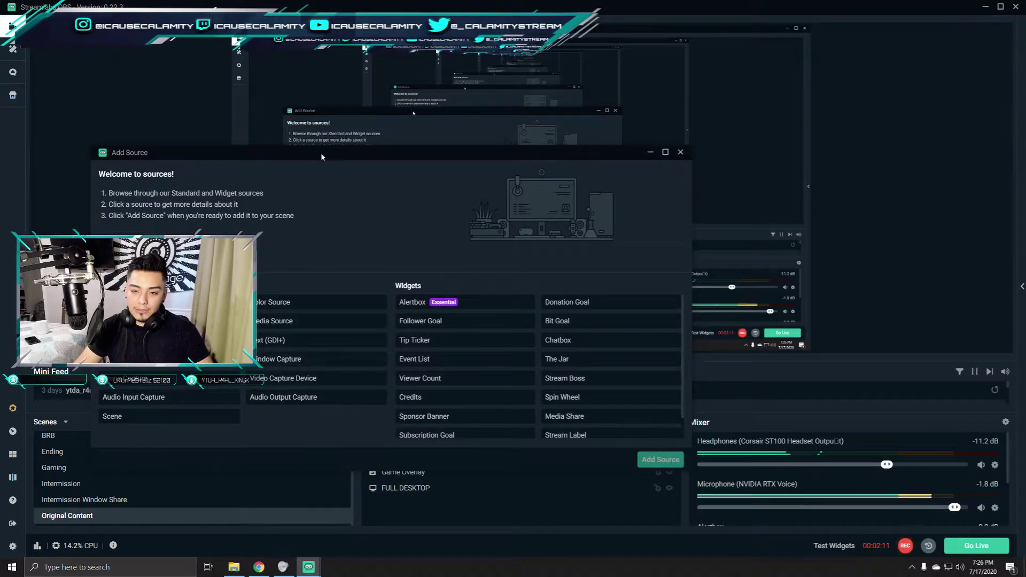
pyautogui.moveTo(320, 153); pyautogui.dragTo(386, 129)
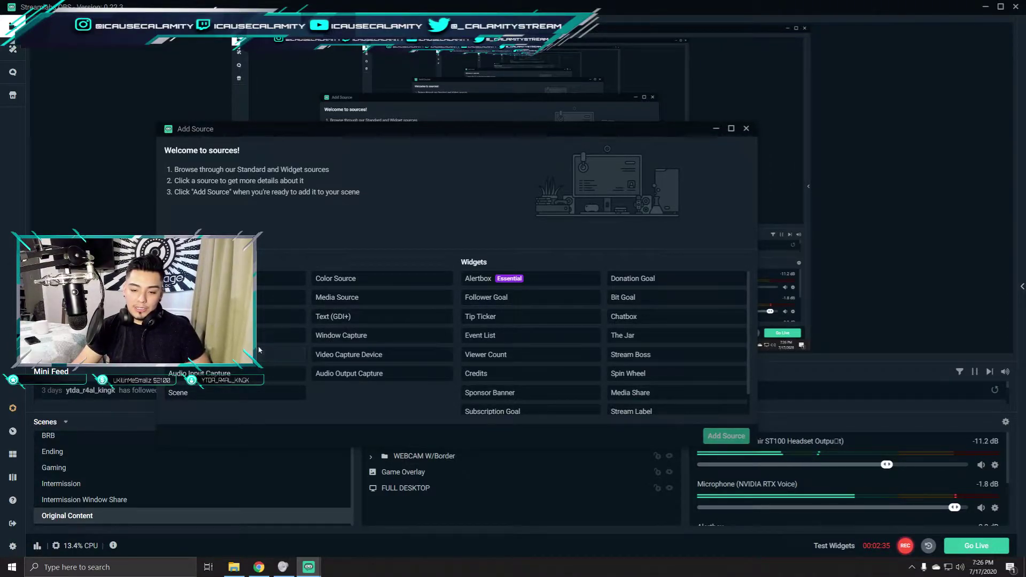
pyautogui.click(278, 335)
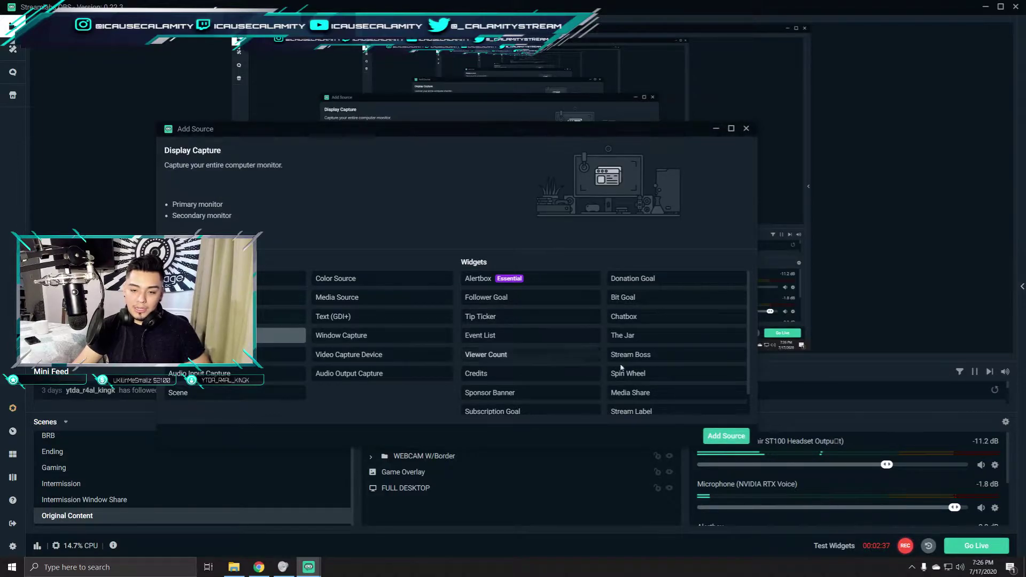
pyautogui.click(727, 437)
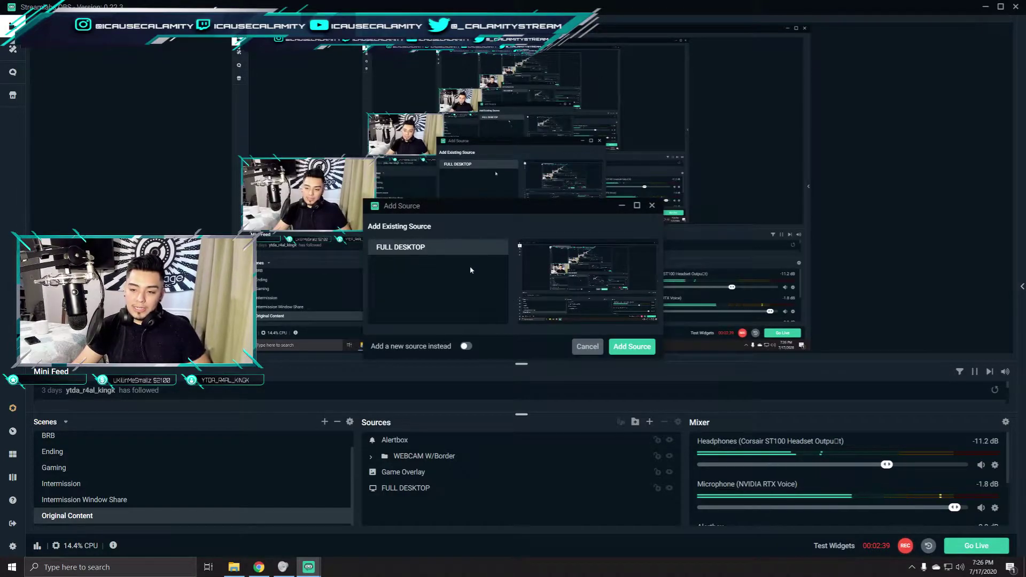
pyautogui.click(464, 347)
pyautogui.click(464, 347)
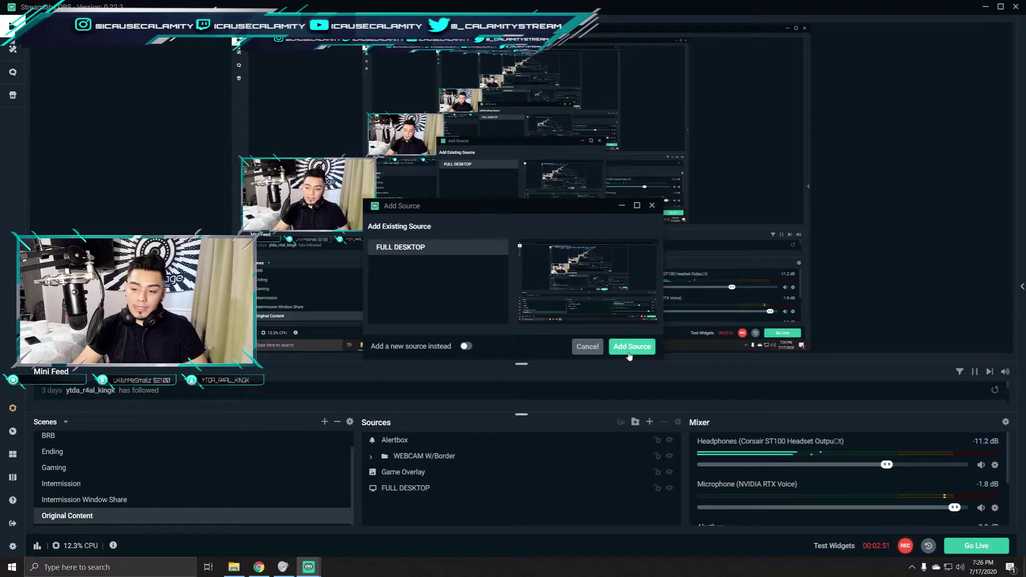
pyautogui.click(587, 347)
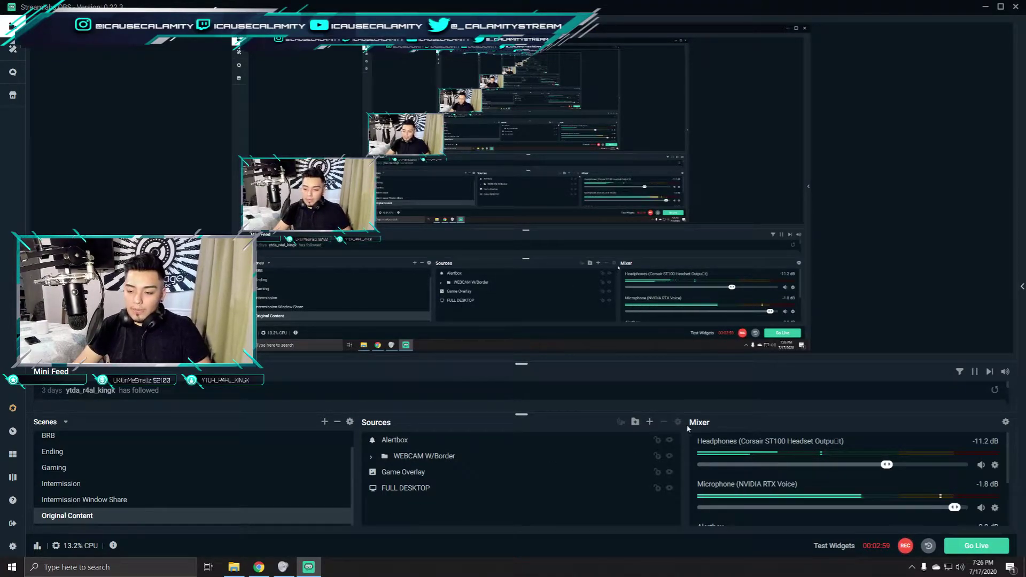
# Step: Begin adding an Image source to the Original Content scene and preview the existing Game Overlay and Webcam Overlay images
pyautogui.click(649, 422)
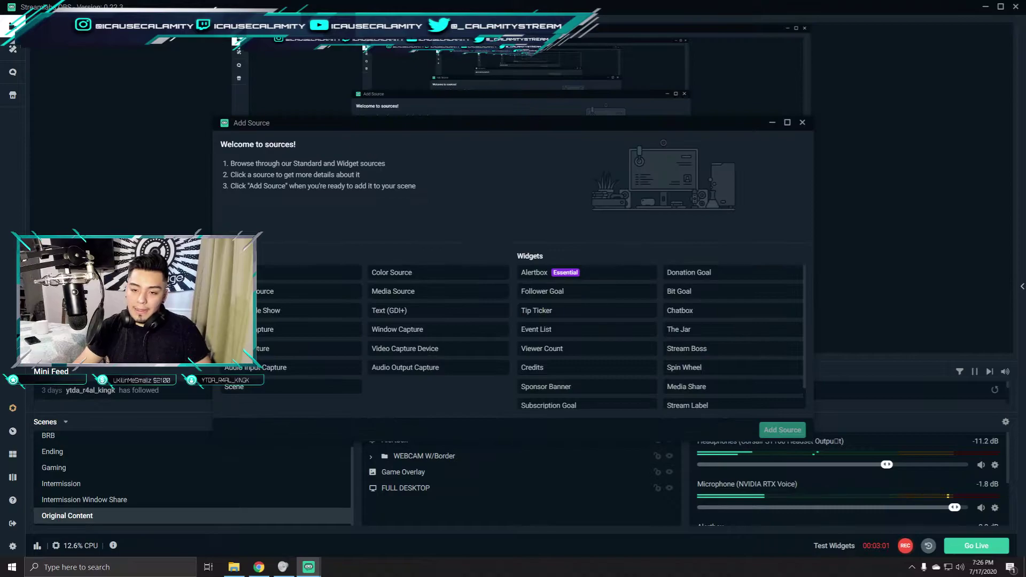
pyautogui.click(240, 272)
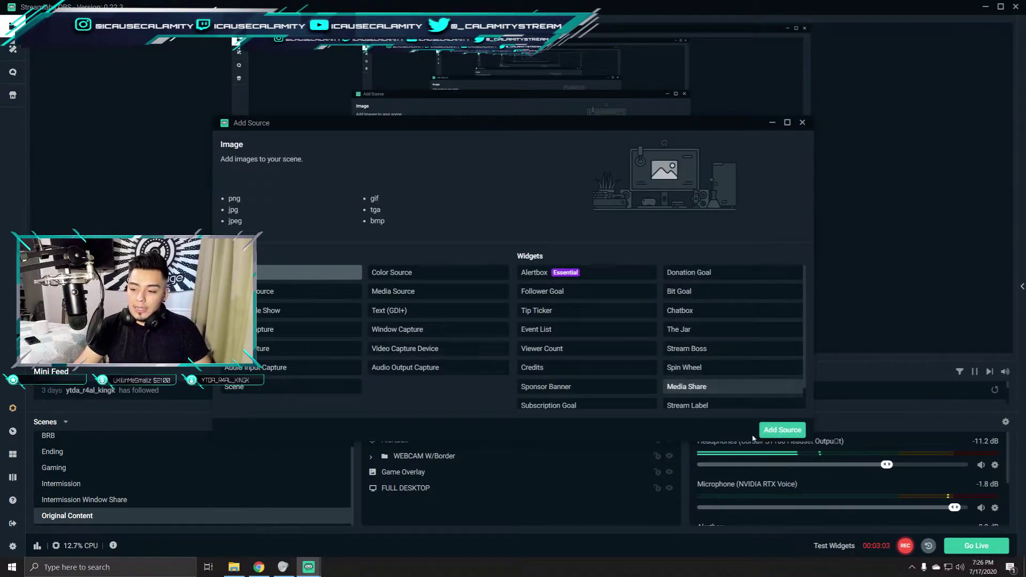
pyautogui.click(783, 429)
pyautogui.scroll(-1, 420, 267)
pyautogui.scroll(1, 408, 278)
pyautogui.click(413, 267)
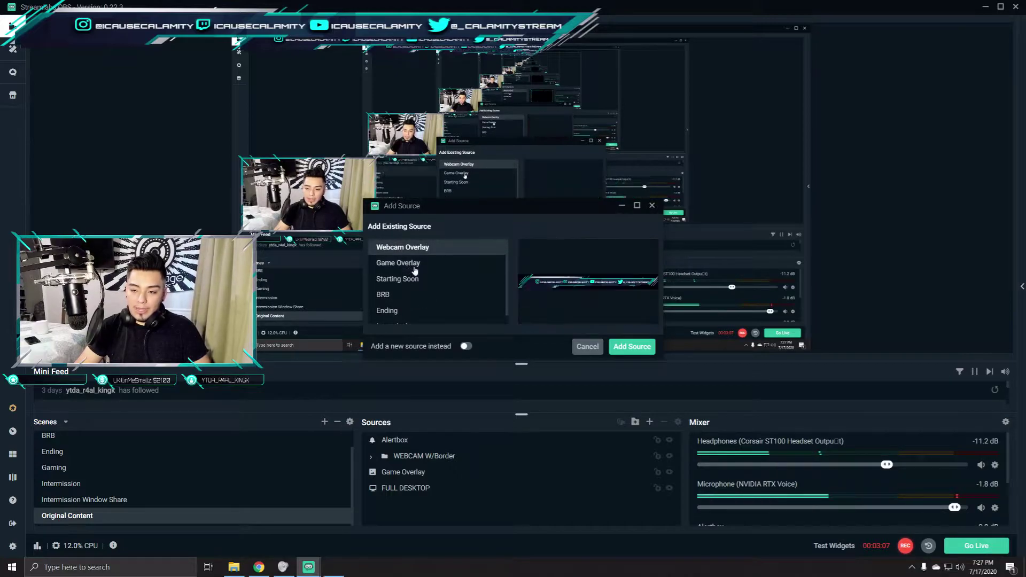
pyautogui.click(396, 250)
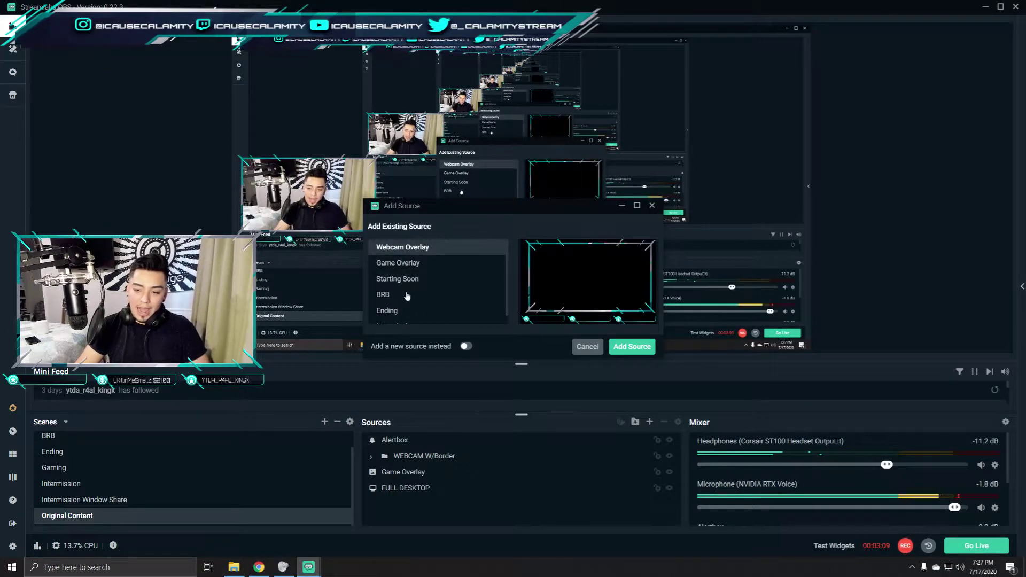
pyautogui.scroll(-1, 432, 294)
# Step: Create the image as a new source instead of an existing one, named "Gaming Overlay 2"
pyautogui.click(467, 346)
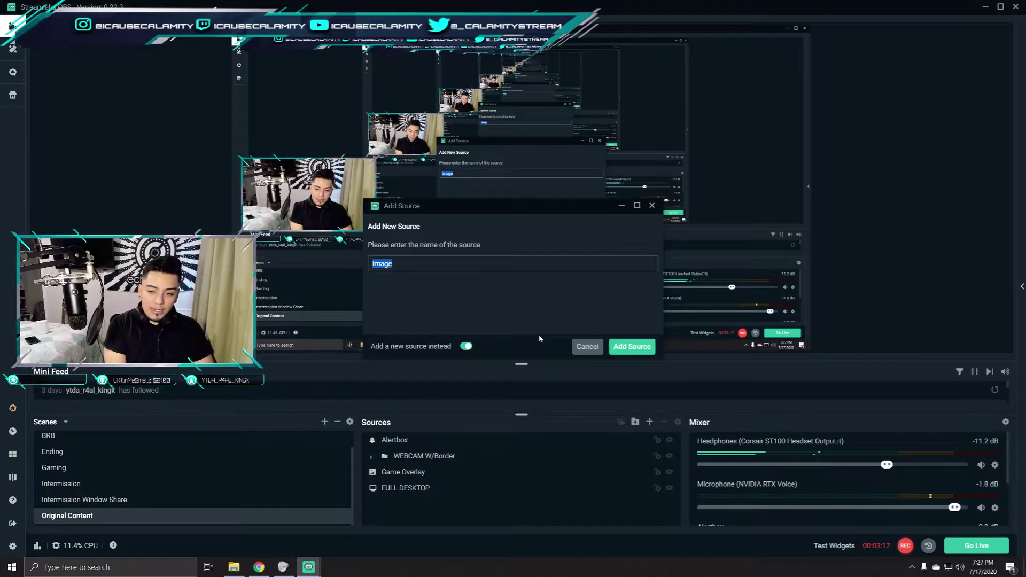
pyautogui.press('BackSpace')
pyautogui.write('Gaming Overlay ')
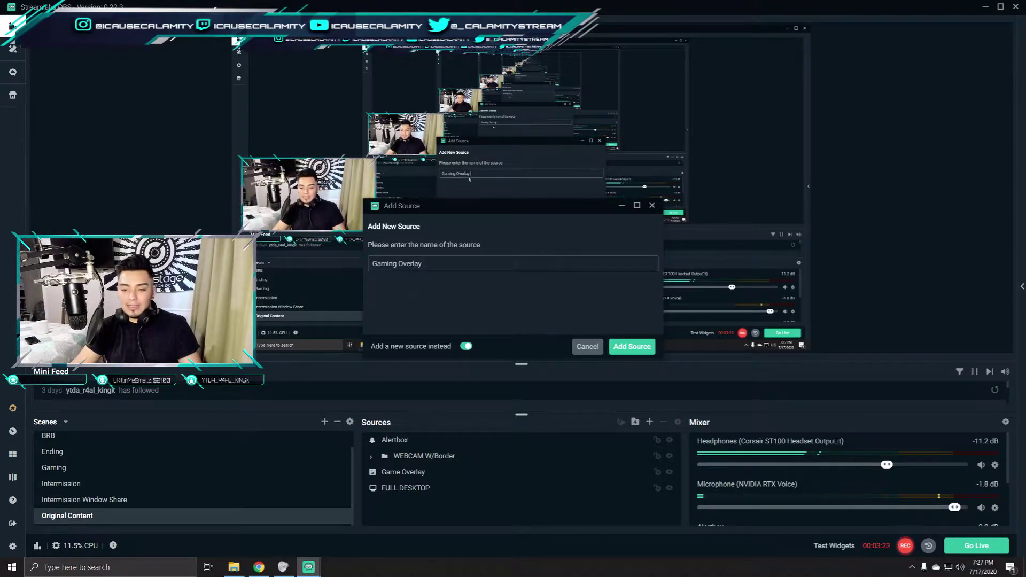
pyautogui.write('2')
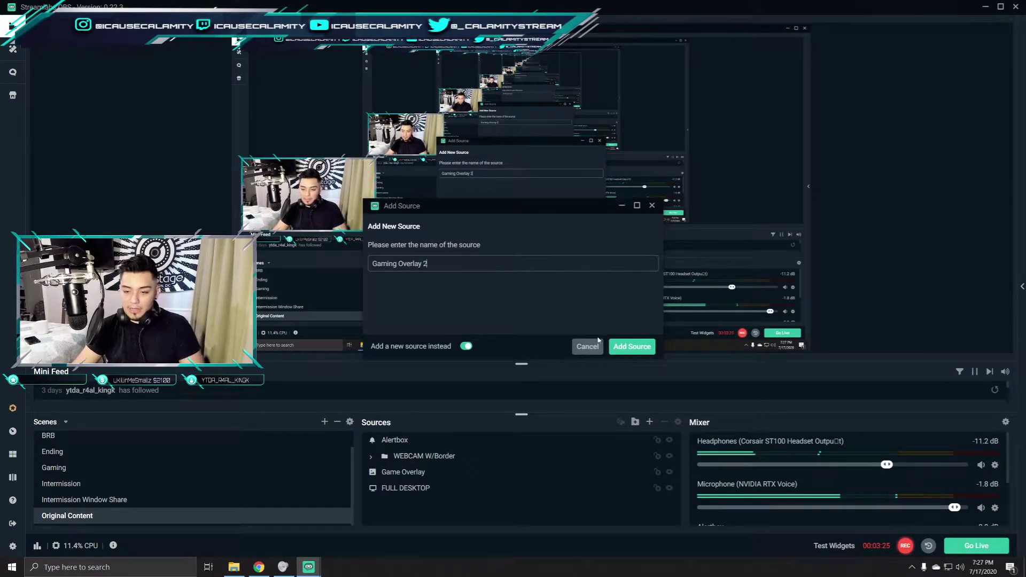
pyautogui.click(623, 348)
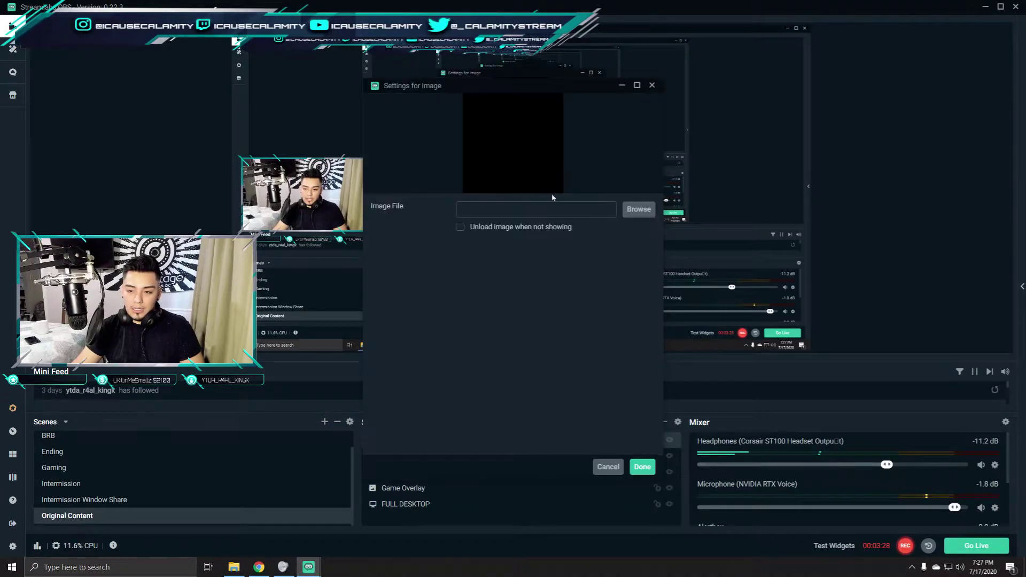
# Step: Load the 16x9 image from the Quantum - Cyan Overlays folder into the source and have it unload when not showing
pyautogui.click(633, 211)
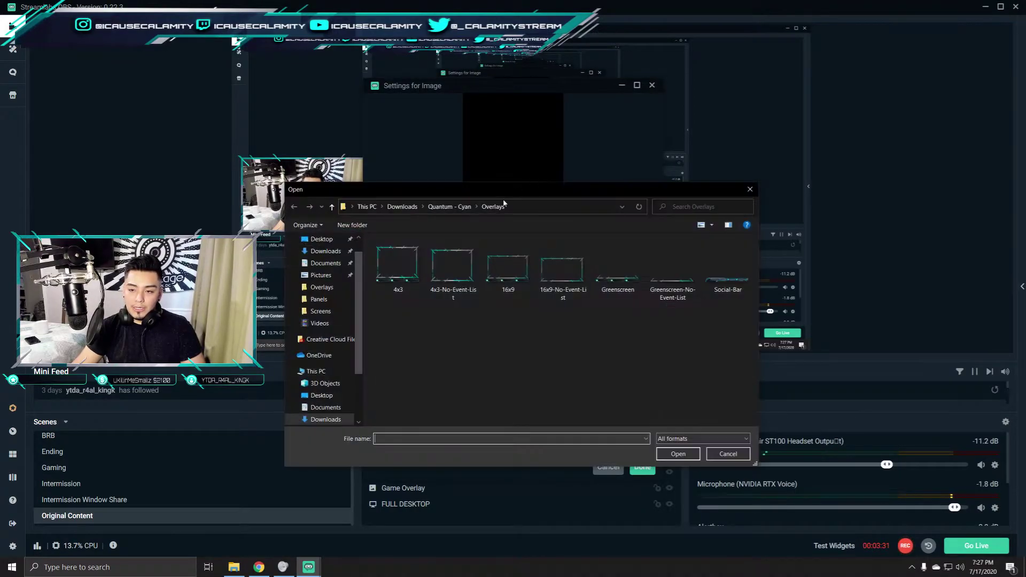
pyautogui.click(455, 209)
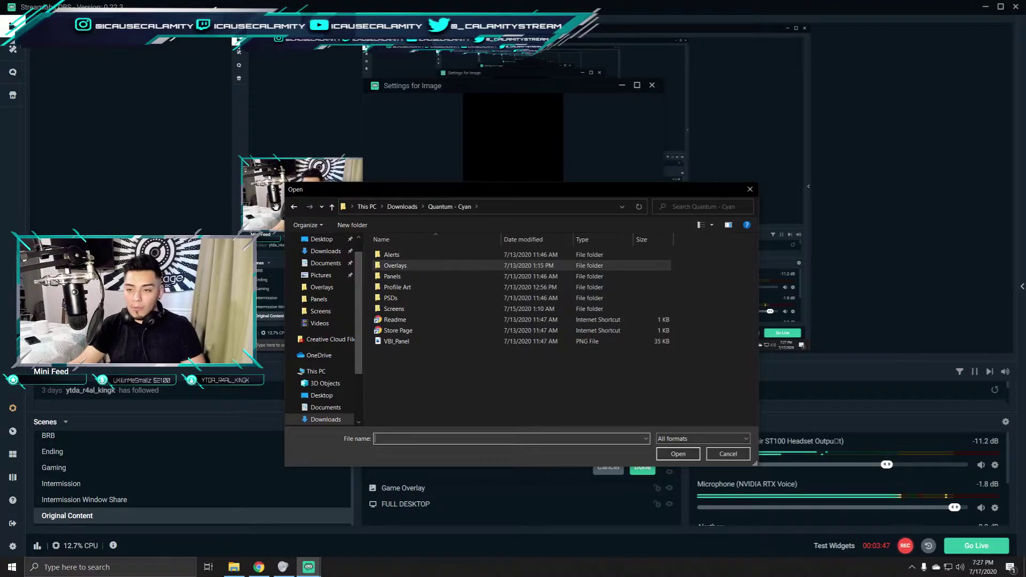
pyautogui.doubleClick(404, 268)
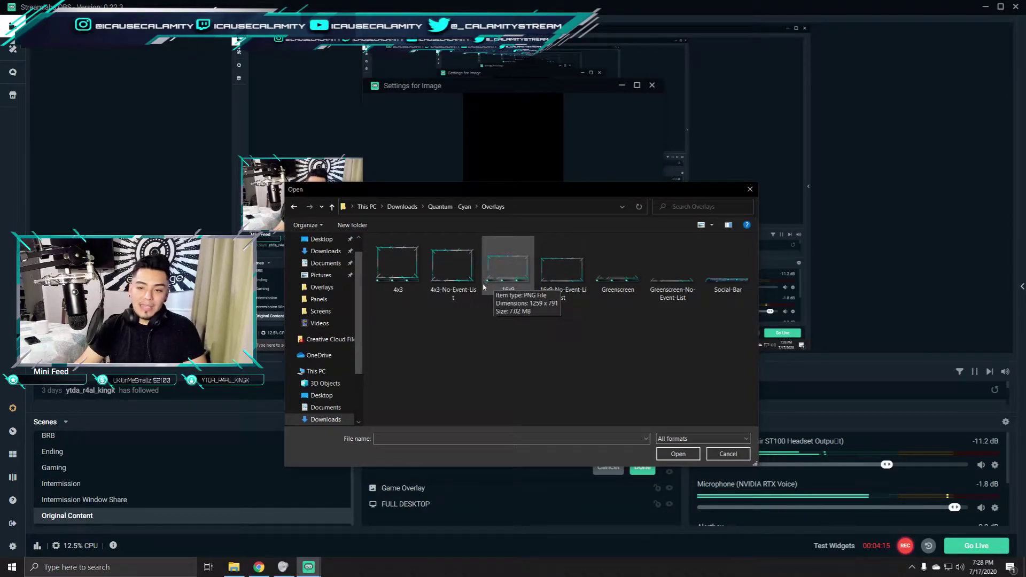
pyautogui.click(505, 279)
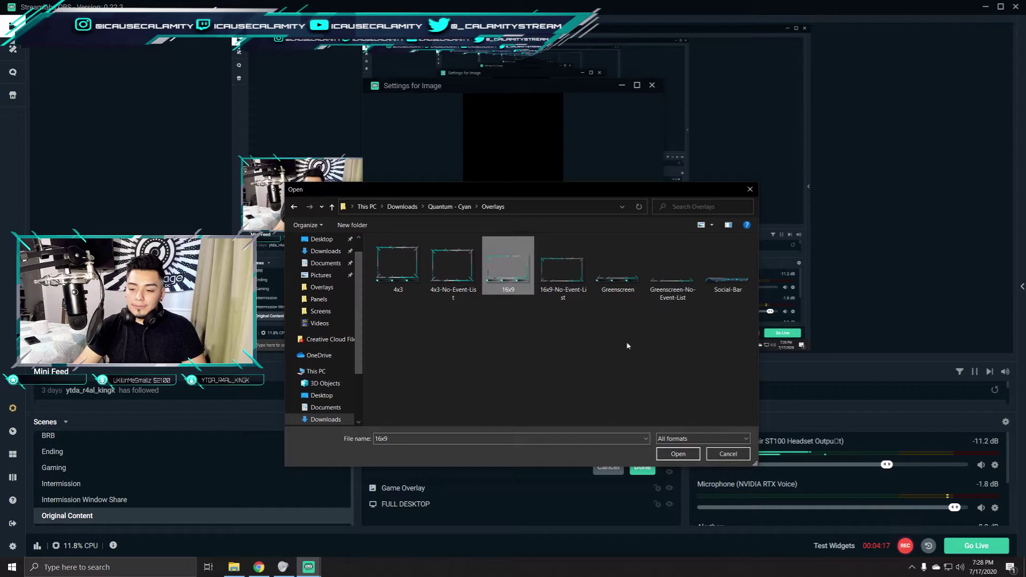
pyautogui.click(683, 455)
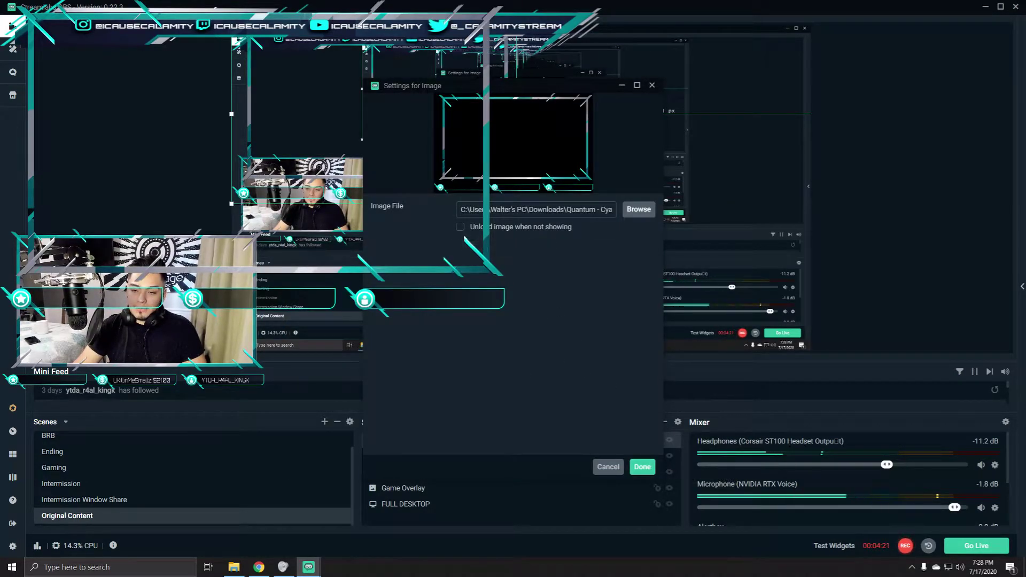
pyautogui.click(459, 229)
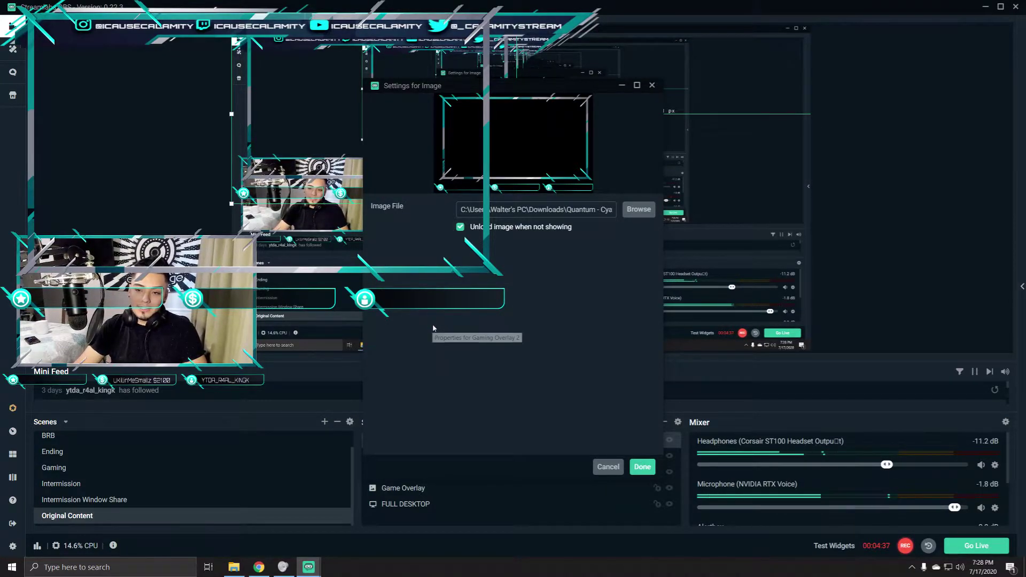
pyautogui.click(641, 467)
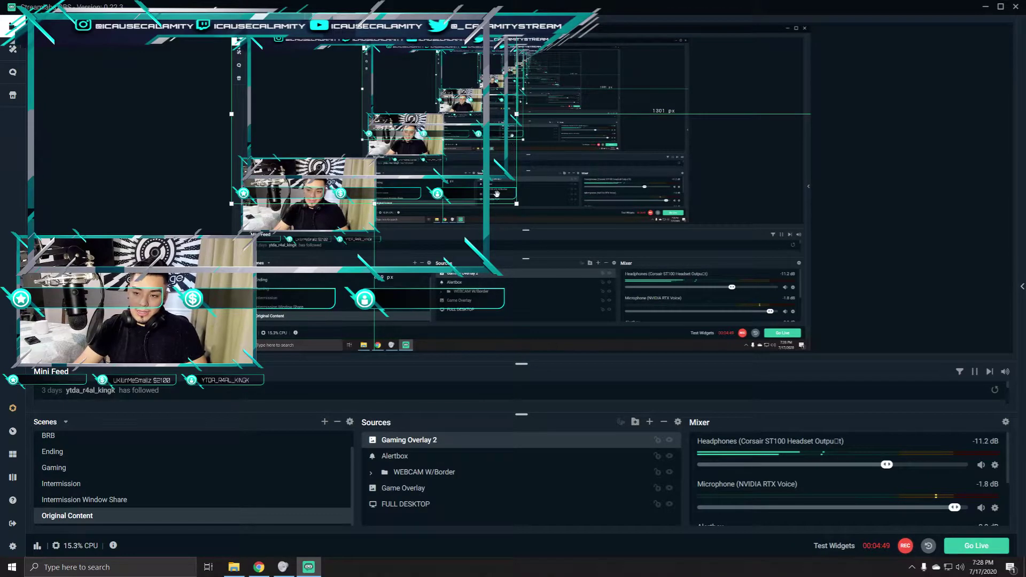
# Step: Move the Gaming Overlay 2 frame to about 940 px from the canvas's left edge and 475 px from its top edge
pyautogui.moveTo(497, 196); pyautogui.dragTo(710, 167)
pyautogui.moveTo(698, 267); pyautogui.dragTo(698, 315)
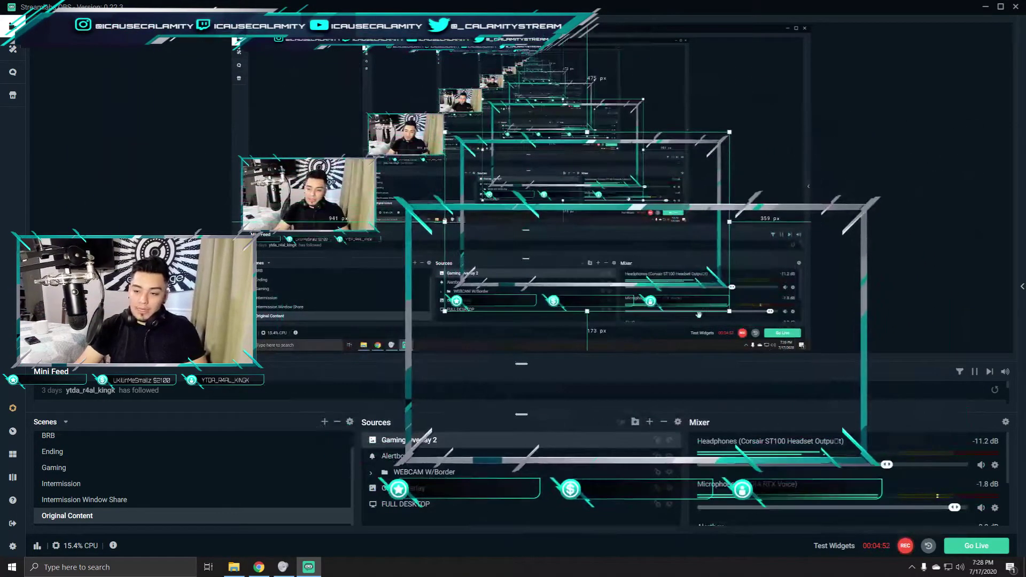
pyautogui.click(649, 421)
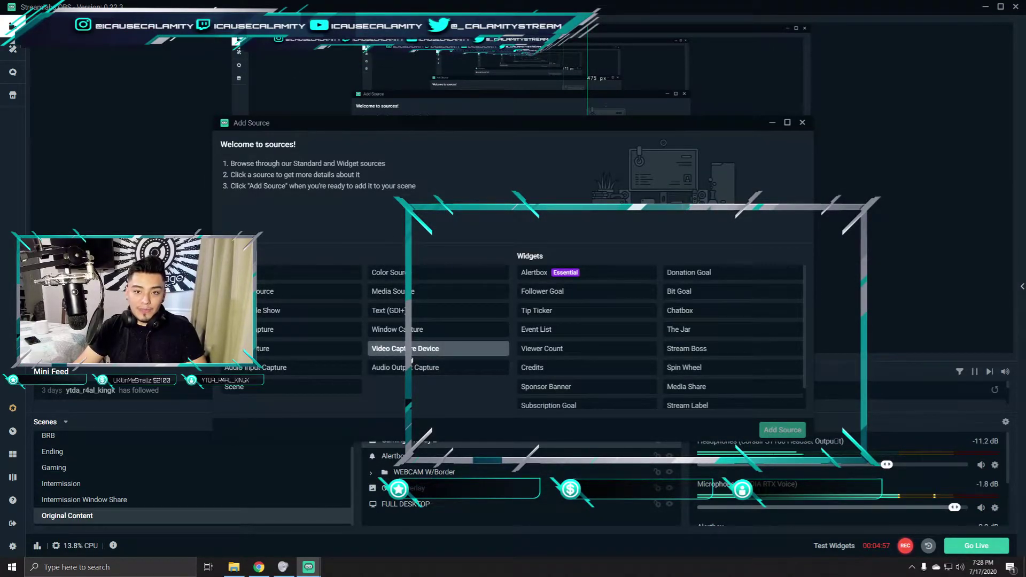
pyautogui.click(412, 348)
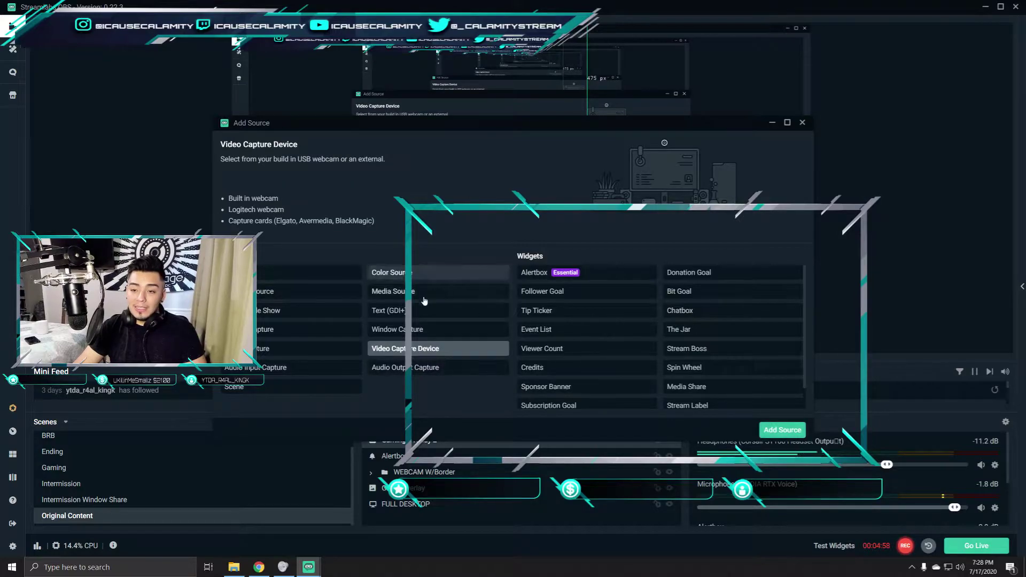
pyautogui.click(782, 430)
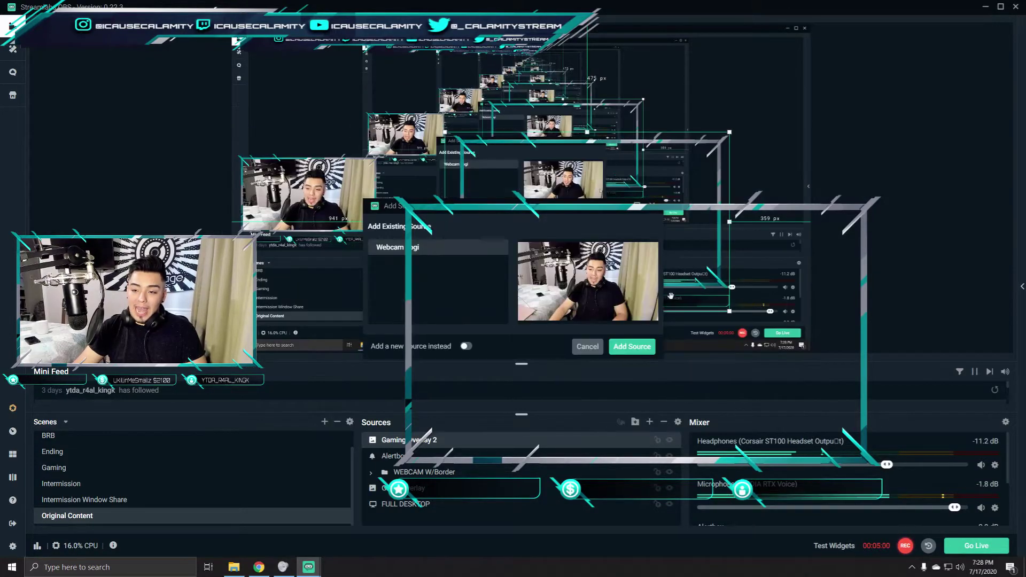
pyautogui.click(469, 347)
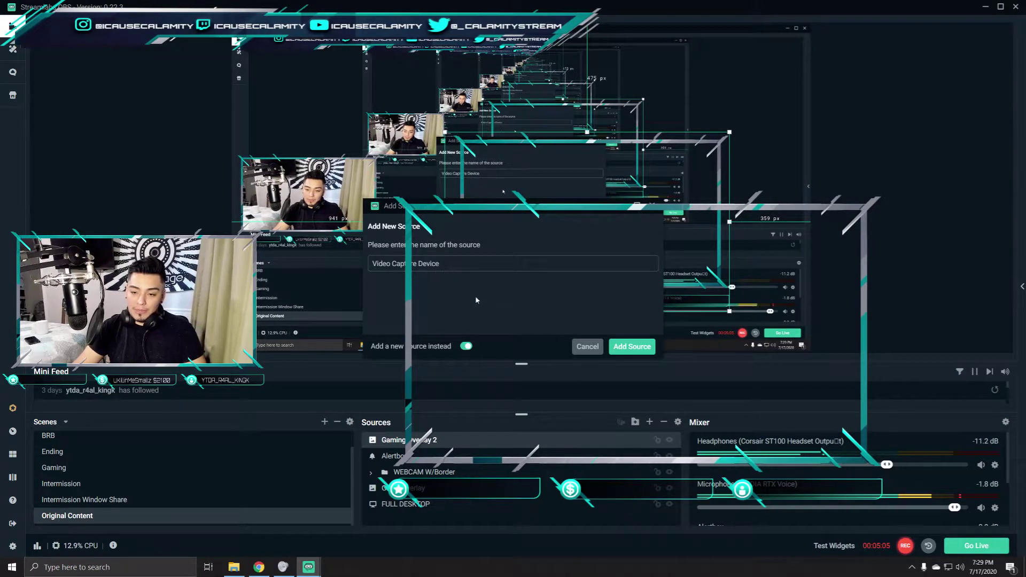
pyautogui.click(467, 347)
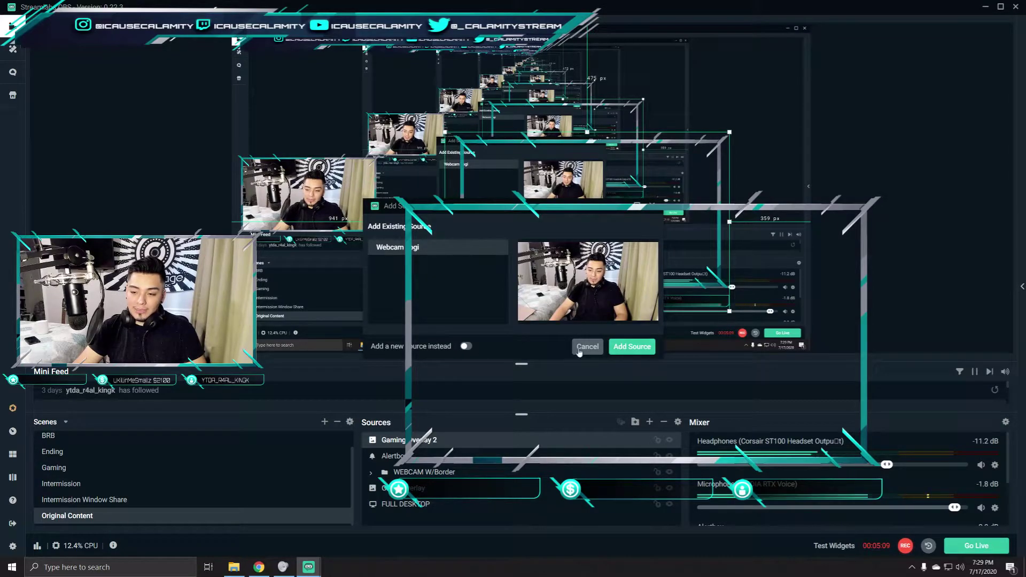
pyautogui.press('Escape')
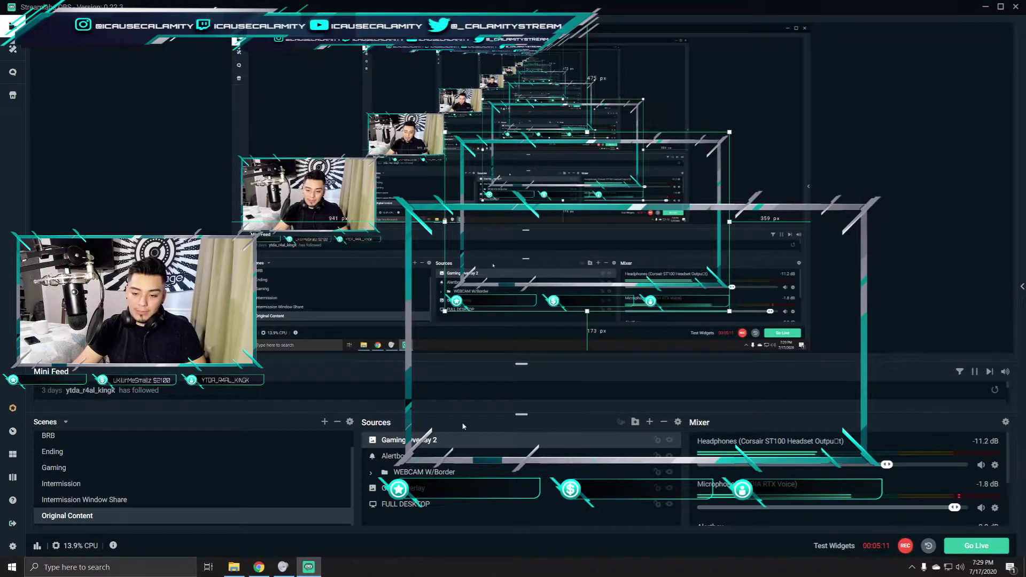
# Step: Expand the WEBCAM W/Border folder and open the settings of its Webcam Logi source
pyautogui.click(372, 472)
pyautogui.scroll(-1, 400, 478)
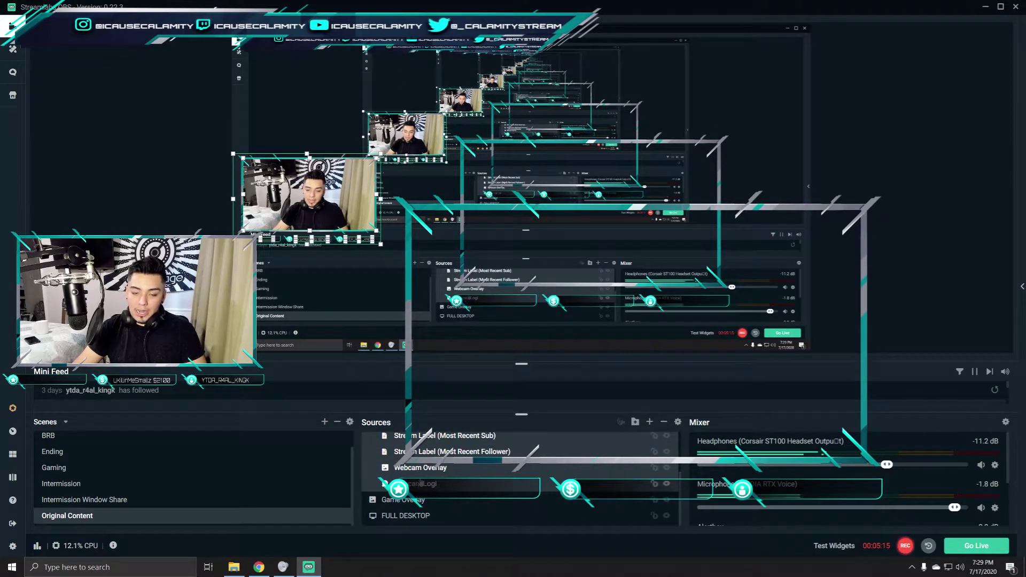
pyautogui.rightClick(427, 483)
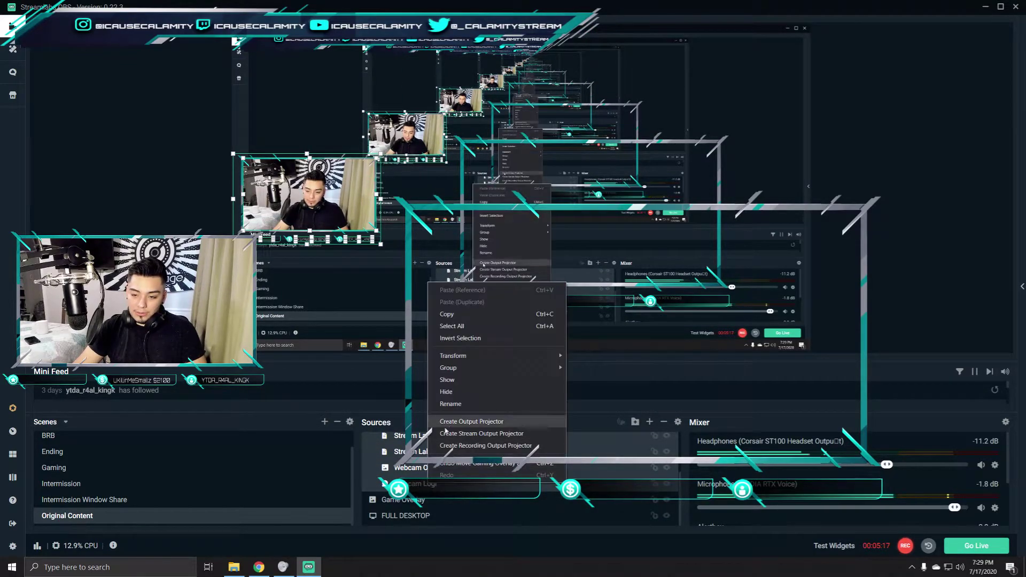
pyautogui.moveTo(537, 354)
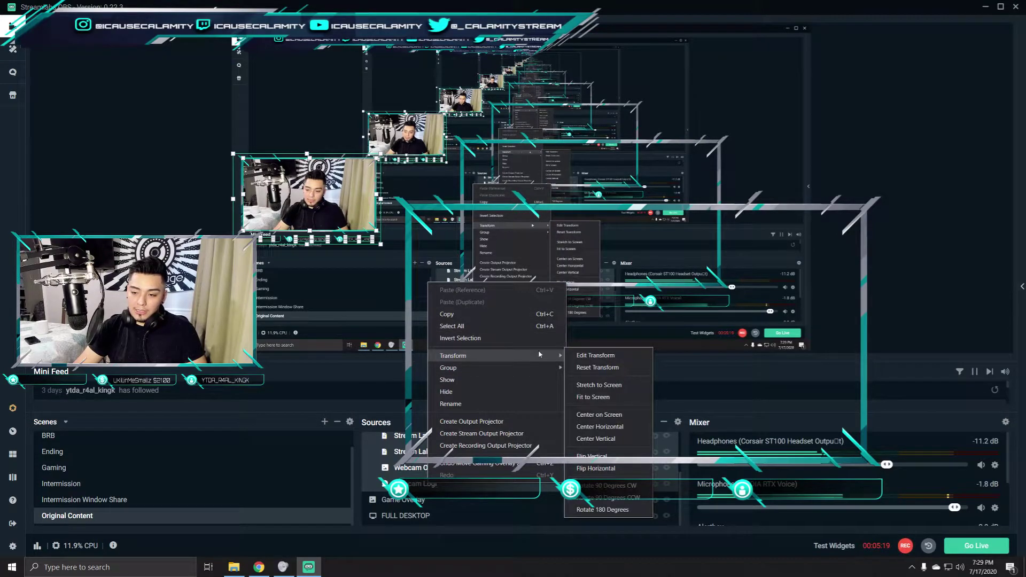
pyautogui.click(423, 487)
pyautogui.rightClick(423, 487)
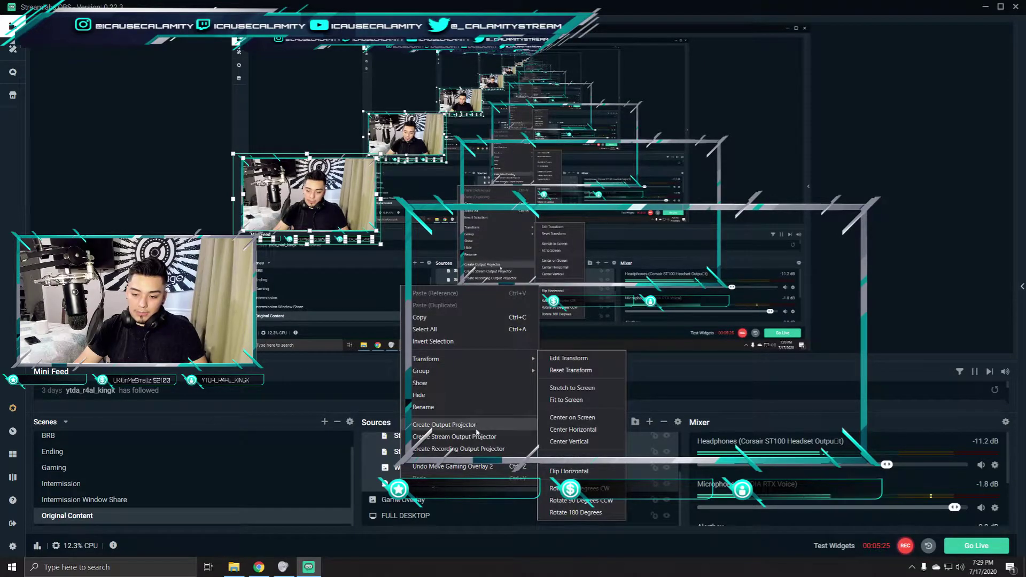
pyautogui.click(418, 487)
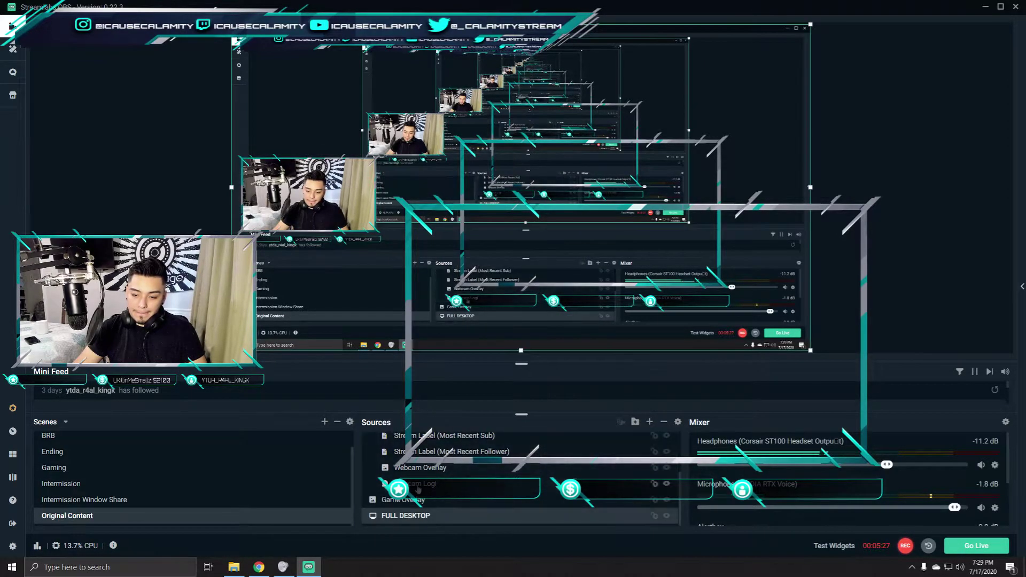
pyautogui.doubleClick(418, 487)
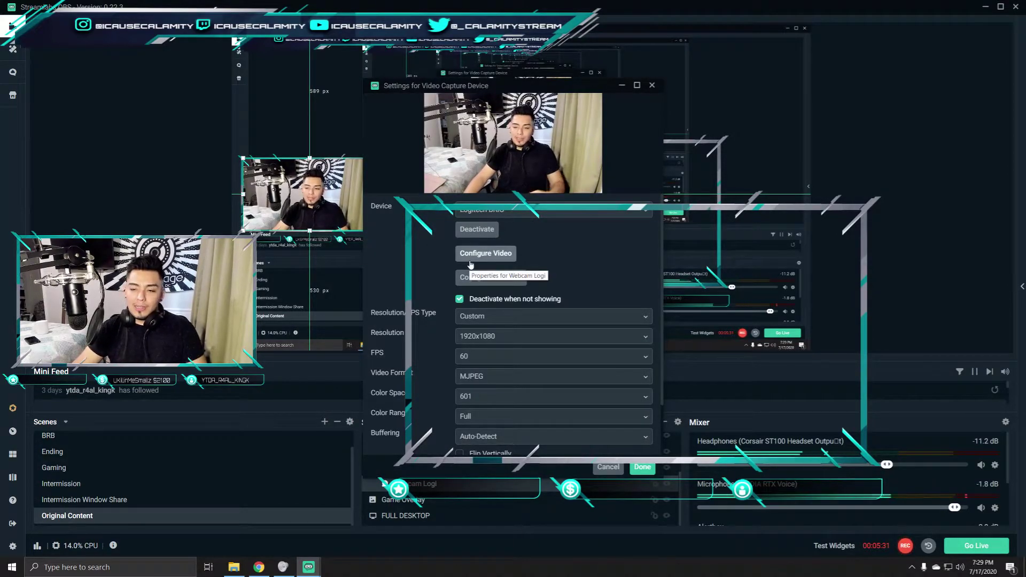
# Step: Review the webcam's device choices, choose the Custom resolution/FPS type and keep the resolution at 1920x1080
pyautogui.click(544, 211)
pyautogui.click(487, 227)
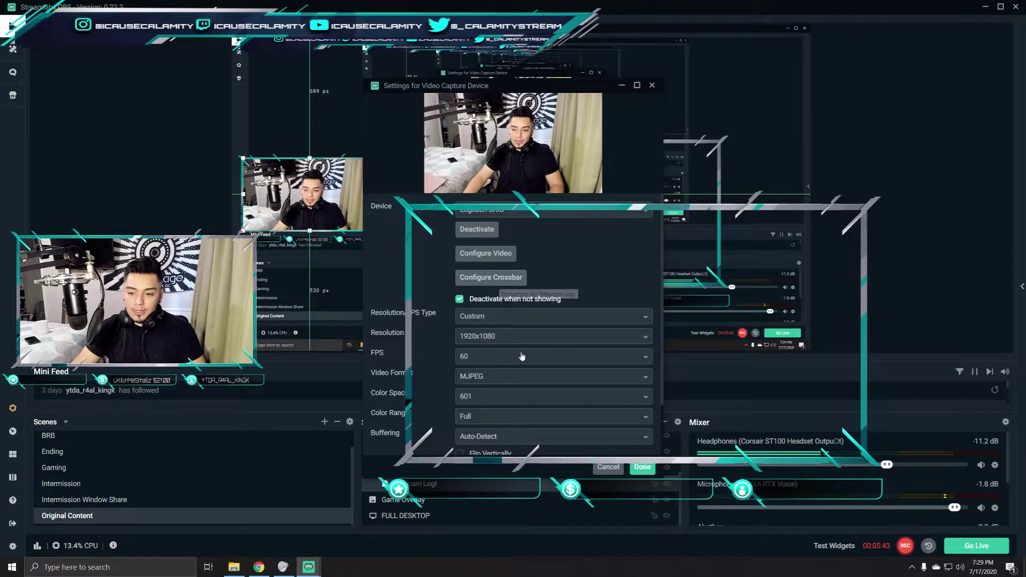
pyautogui.click(522, 320)
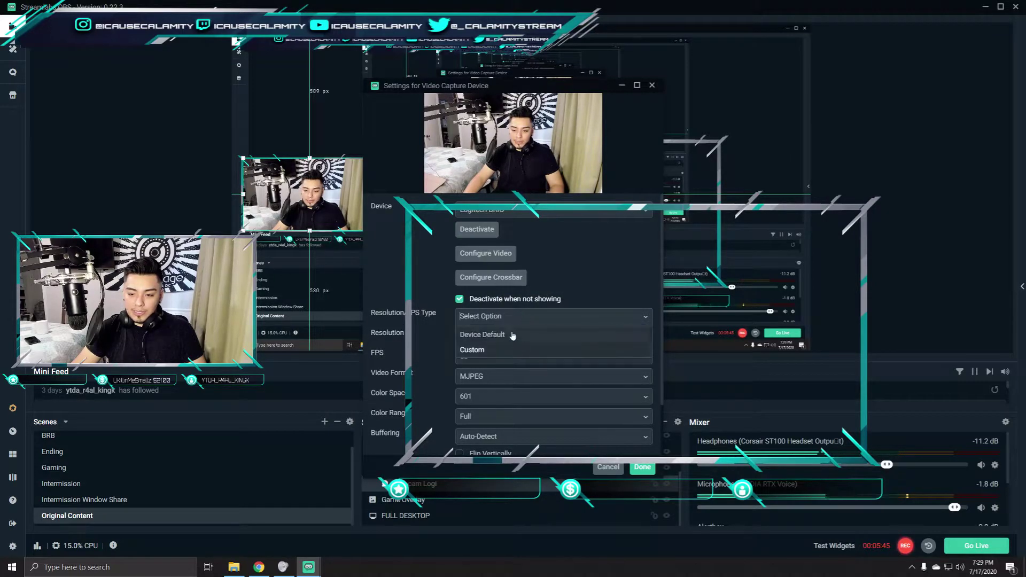
pyautogui.click(472, 349)
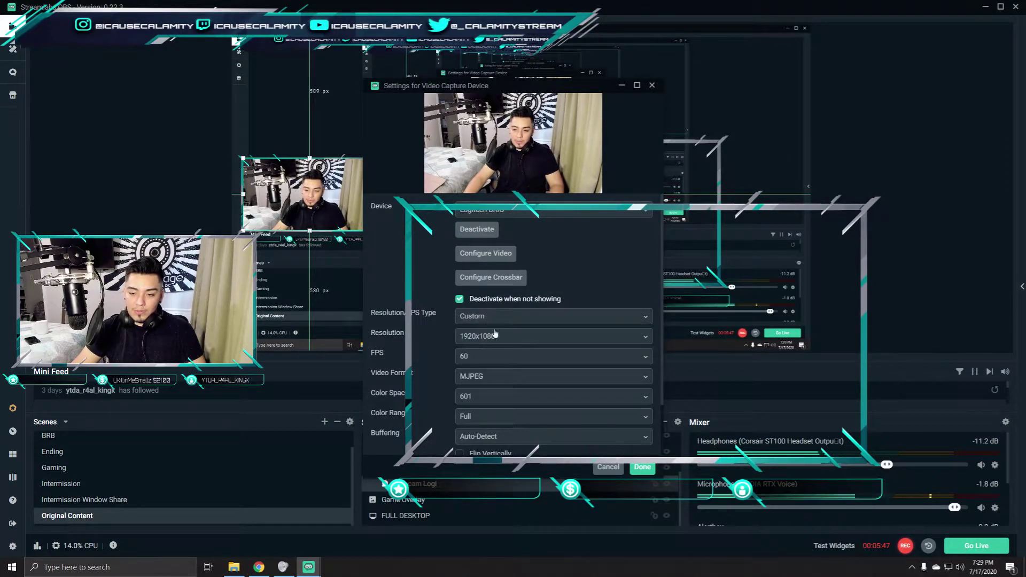
pyautogui.click(502, 336)
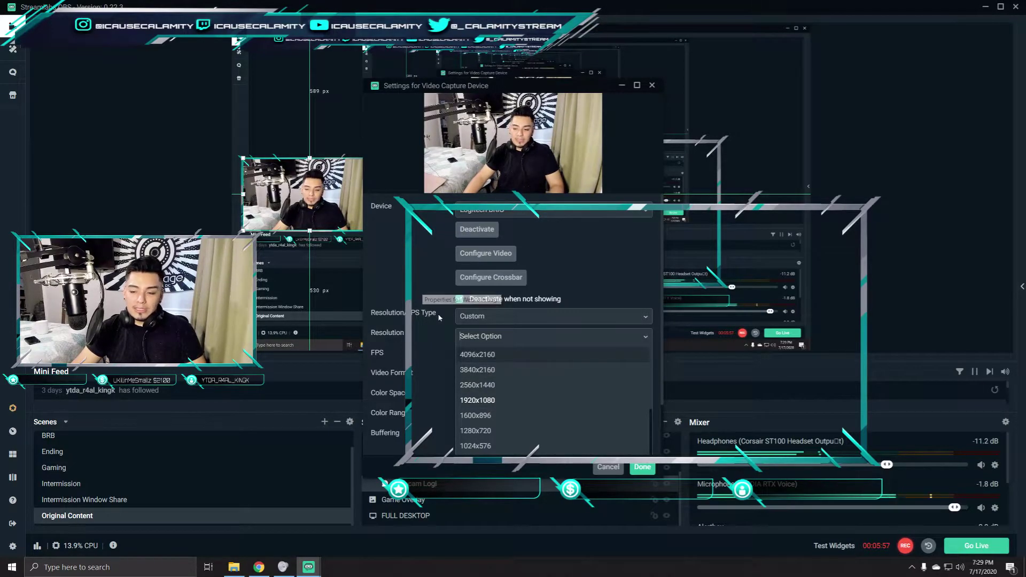
pyautogui.click(481, 336)
# Step: Set the webcam's FPS to 60, its video format to MJPEG and its color space to Default
pyautogui.click(481, 356)
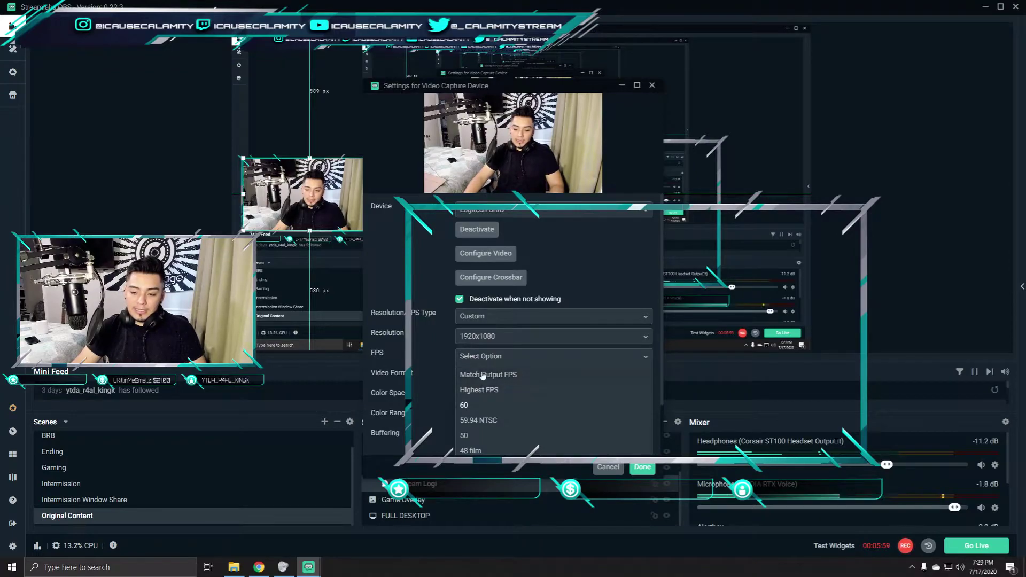
pyautogui.scroll(-2, 478, 409)
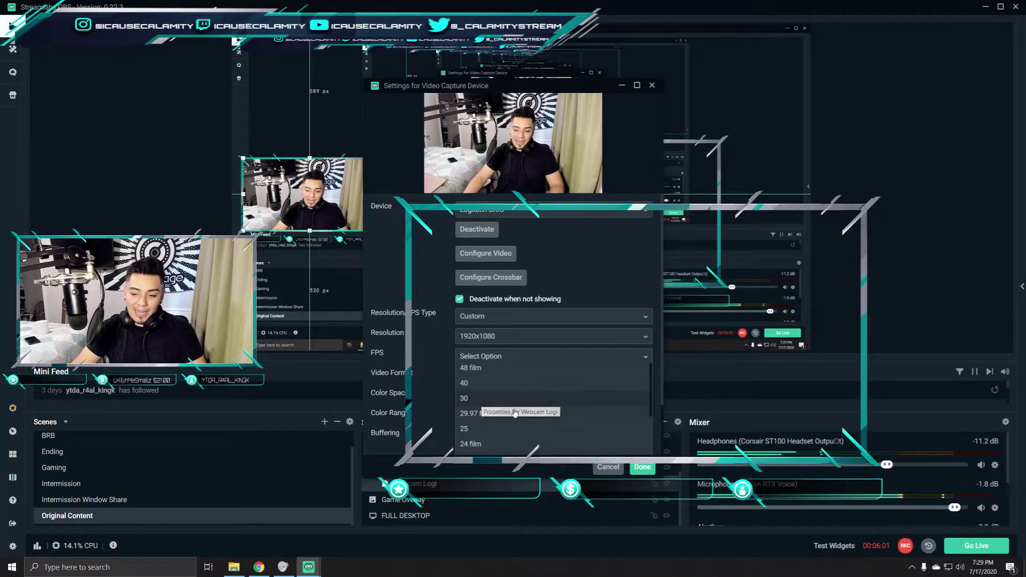
pyautogui.scroll(2, 478, 406)
pyautogui.click(464, 398)
pyautogui.click(493, 377)
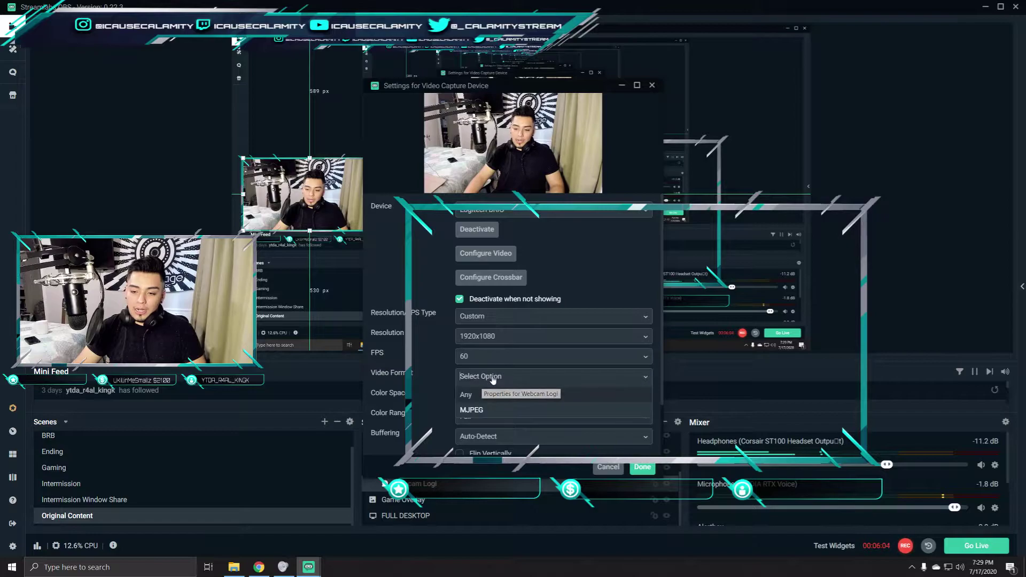
pyautogui.click(480, 409)
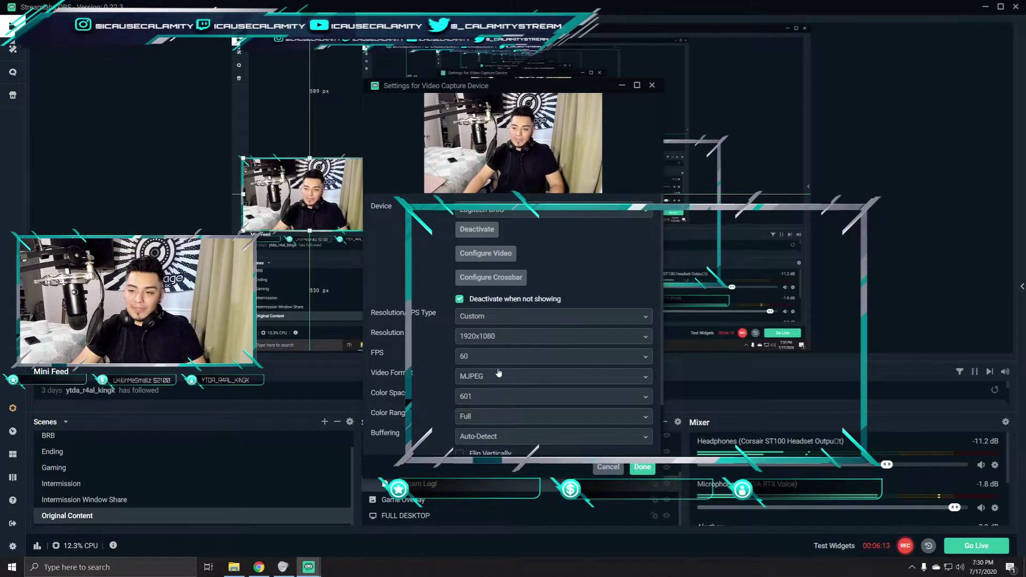
pyautogui.click(471, 396)
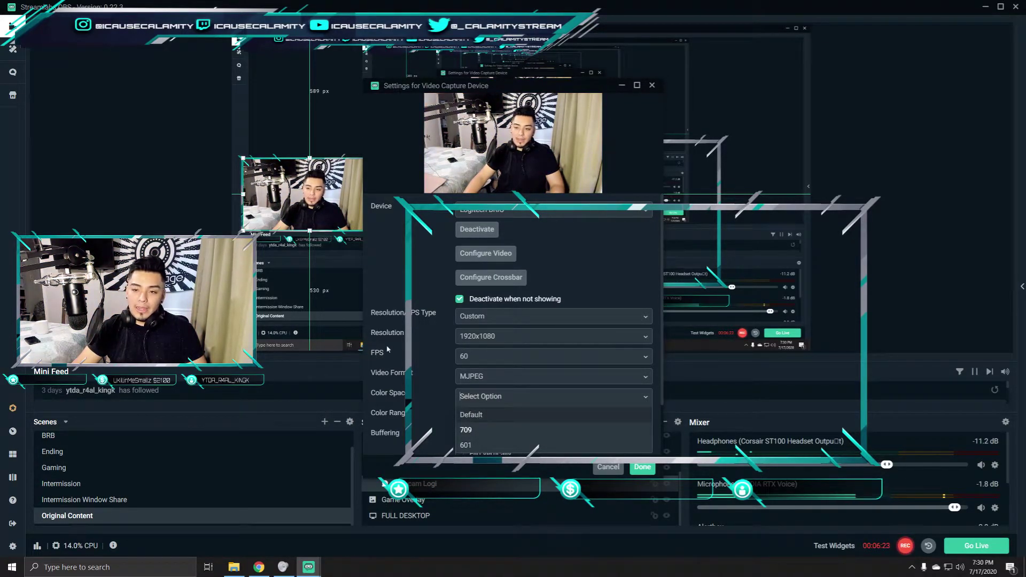
pyautogui.click(482, 415)
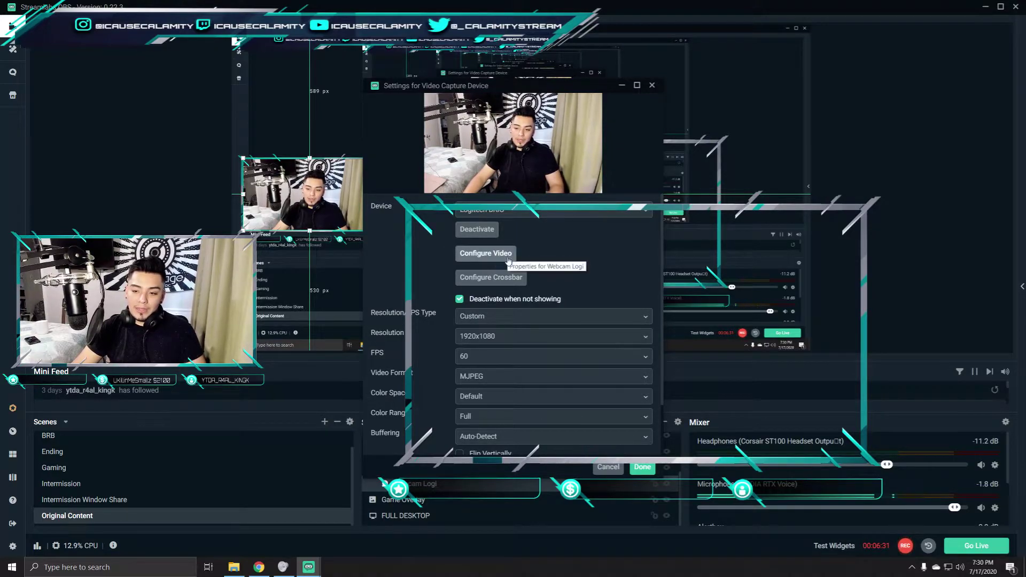
# Step: Open the webcam's Configure Video properties, move the window clear to examine the Video Proc Amp controls, and close it
pyautogui.scroll(-2, 475, 388)
pyautogui.scroll(2, 492, 348)
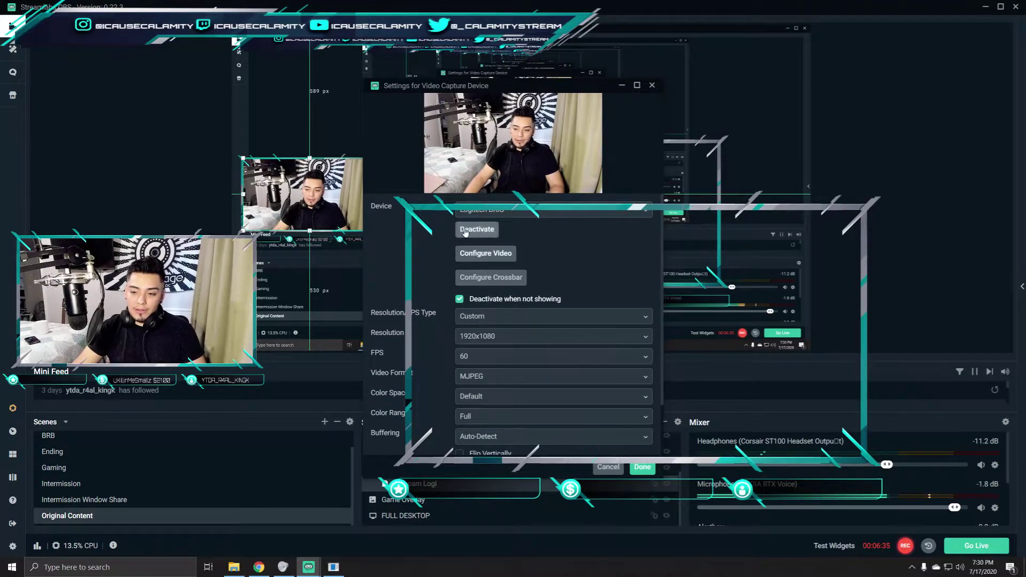
pyautogui.click(336, 567)
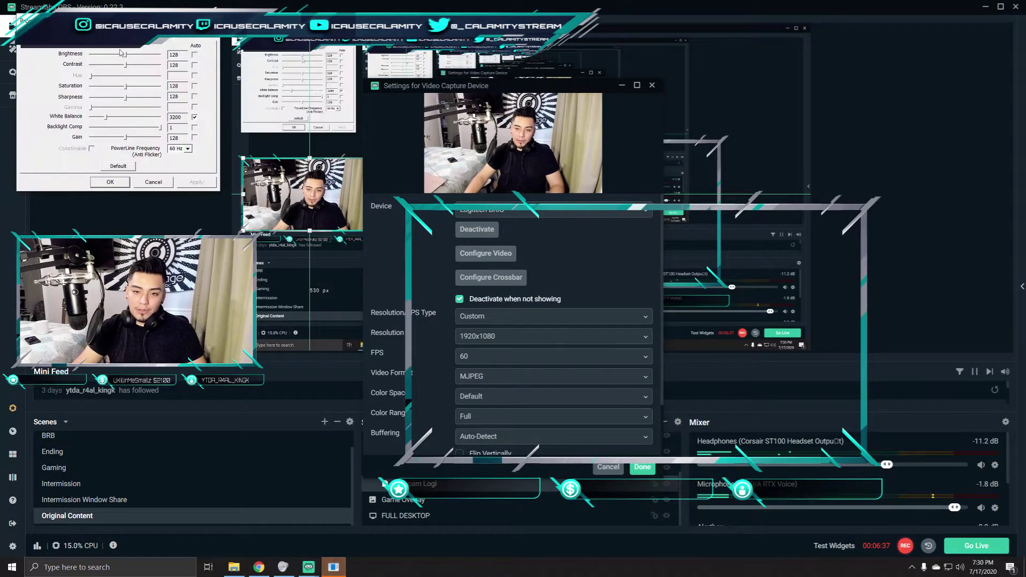
pyautogui.moveTo(161, 20); pyautogui.dragTo(336, 56)
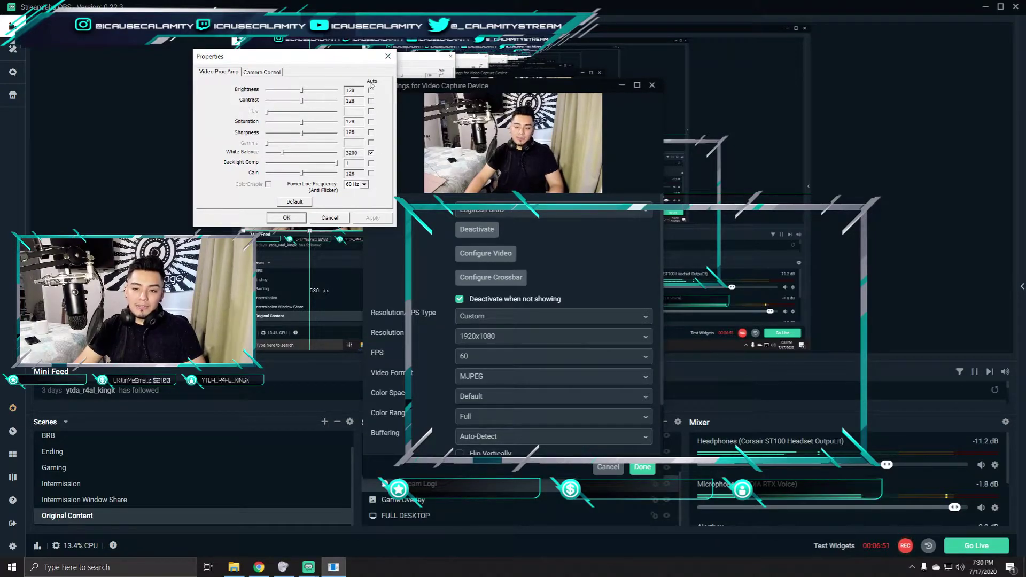
pyautogui.click(387, 57)
# Step: Set the webcam's color range to Full and its buffering to Auto-Detect
pyautogui.scroll(-2, 511, 402)
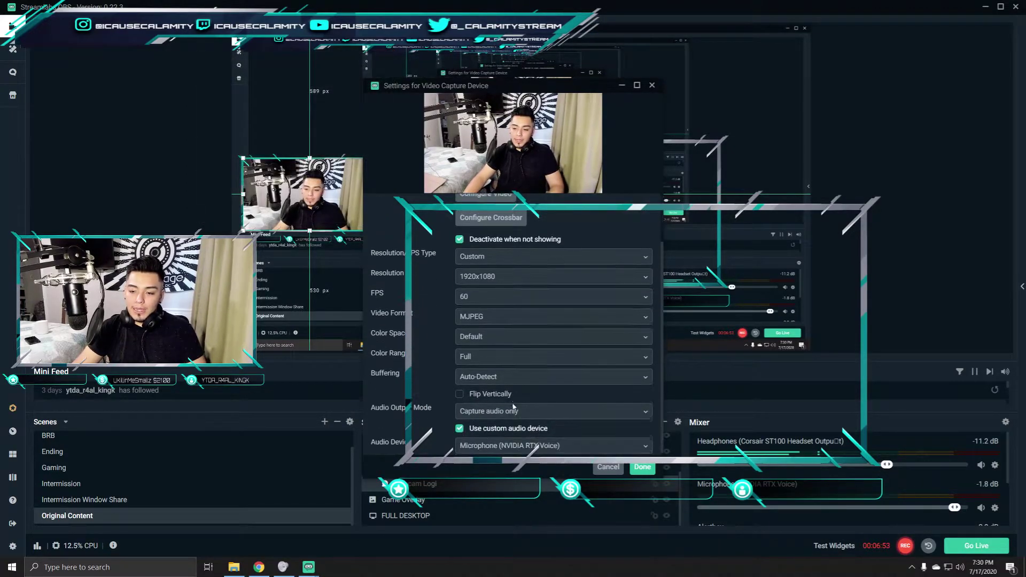
pyautogui.click(504, 359)
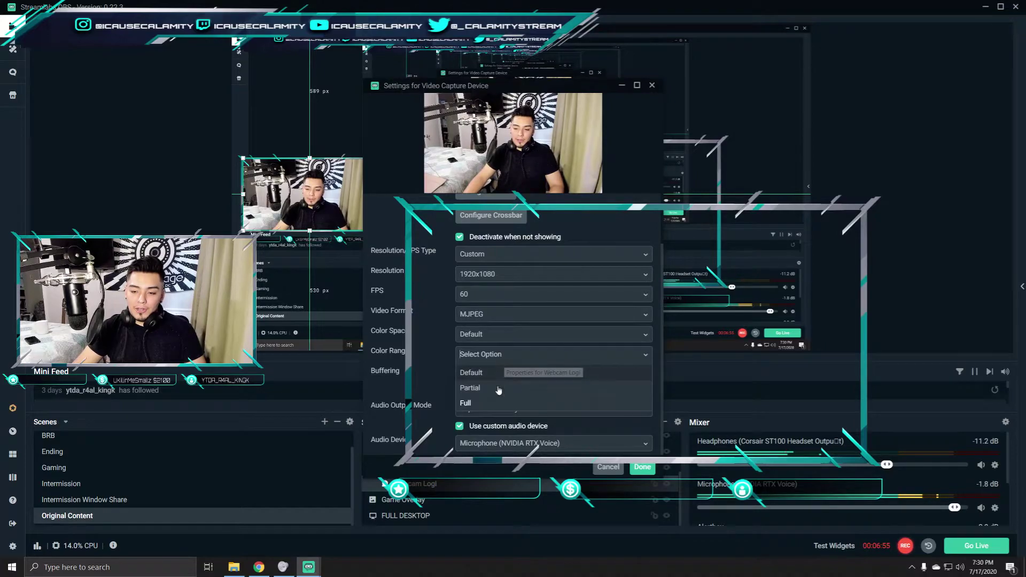
pyautogui.click(463, 404)
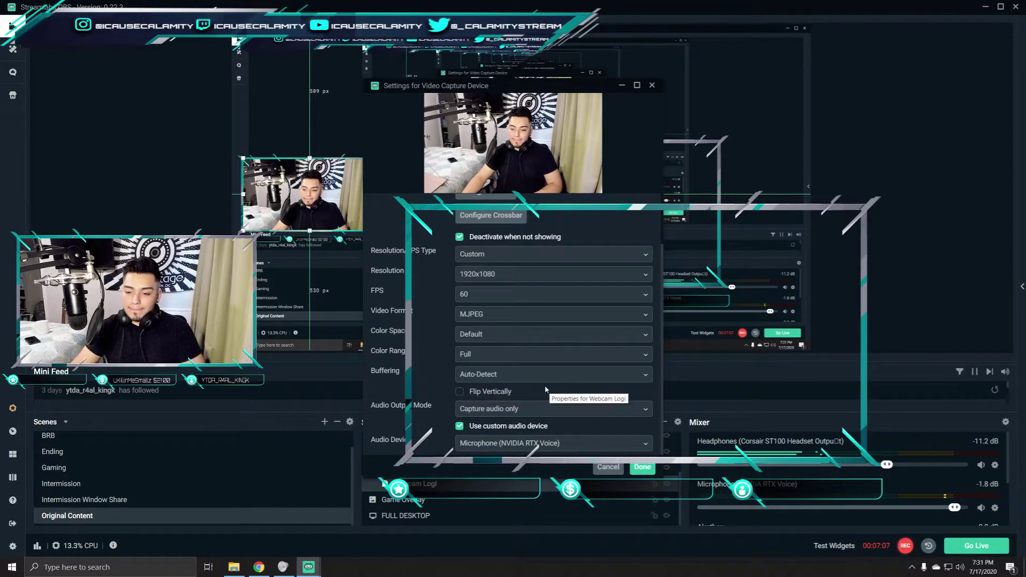
pyautogui.click(512, 382)
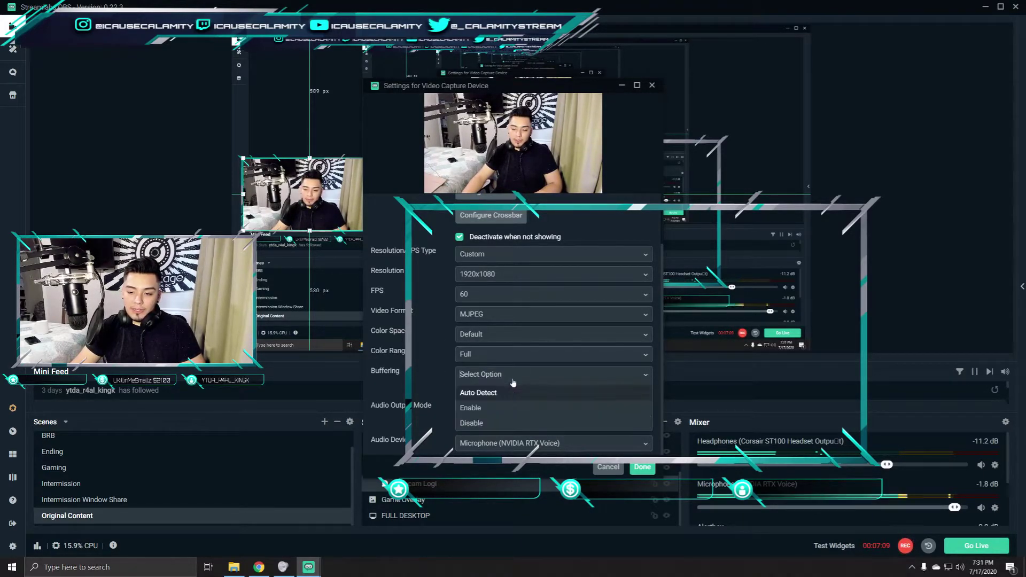
pyautogui.click(459, 394)
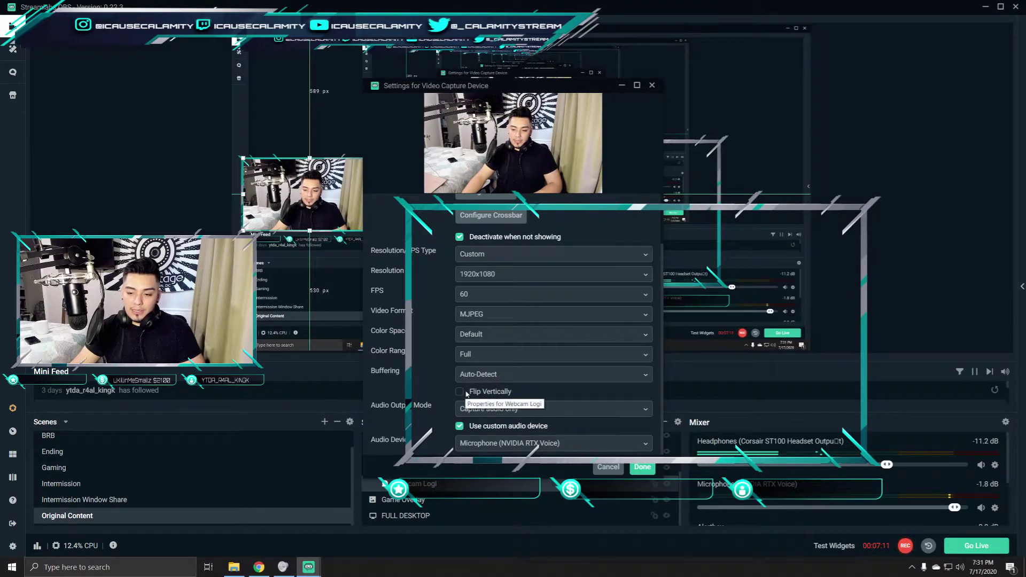
# Step: Choose Capture audio only with Microphone (NVIDIA RTX Voice) as the webcam's audio device, and discard the settings changes
pyautogui.click(482, 411)
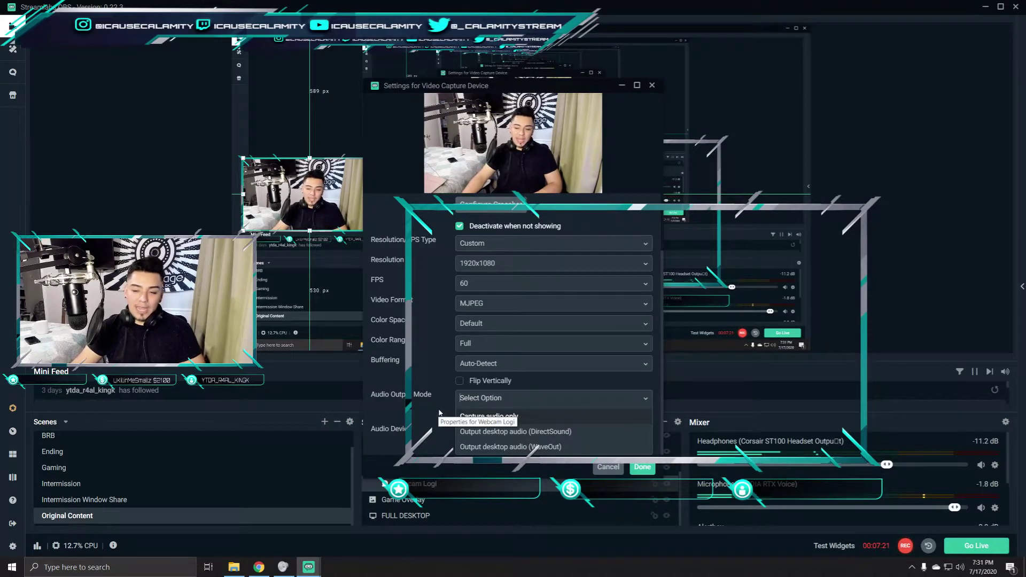
pyautogui.click(481, 416)
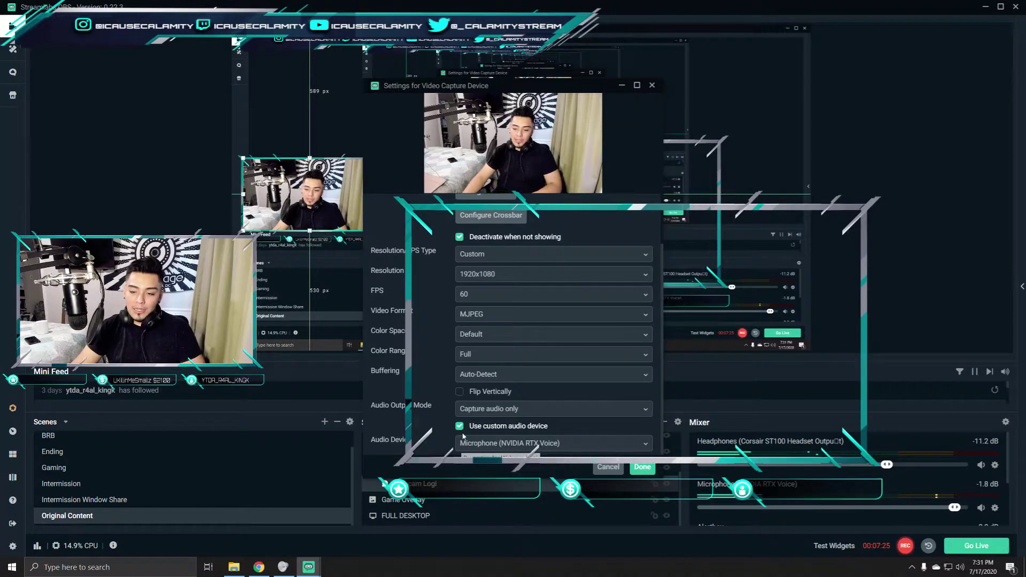
pyautogui.click(522, 450)
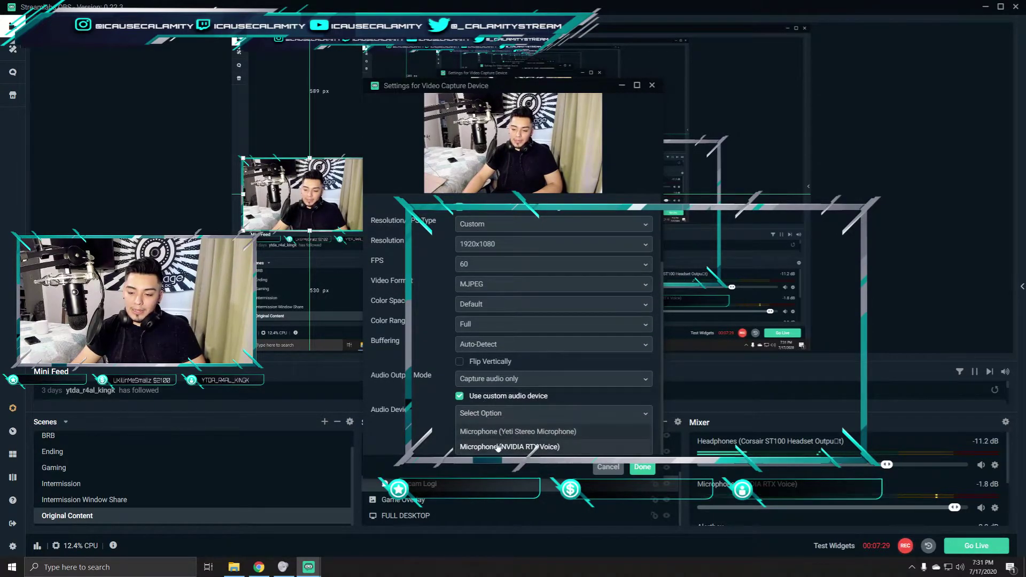
pyautogui.click(498, 446)
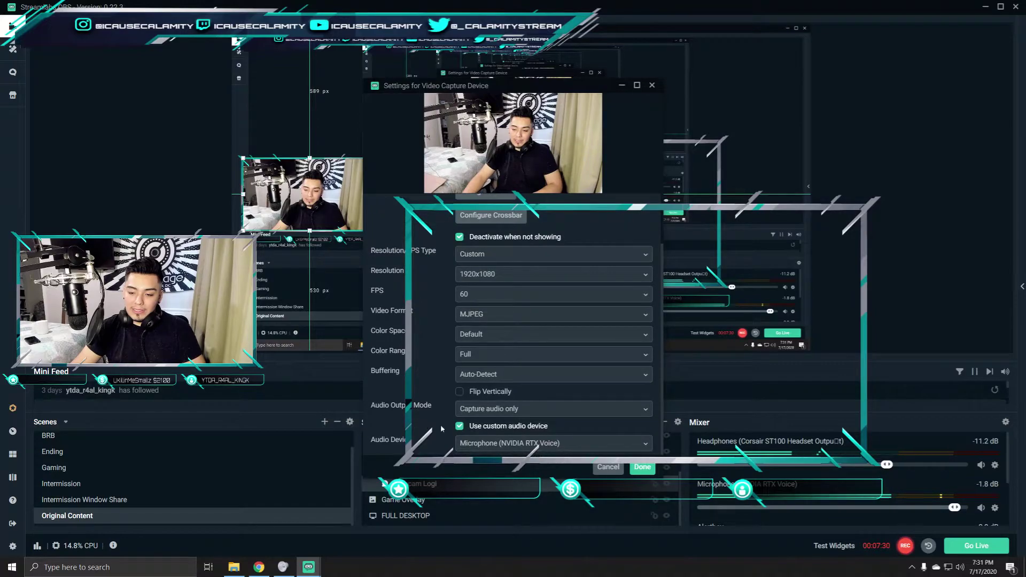
pyautogui.click(607, 468)
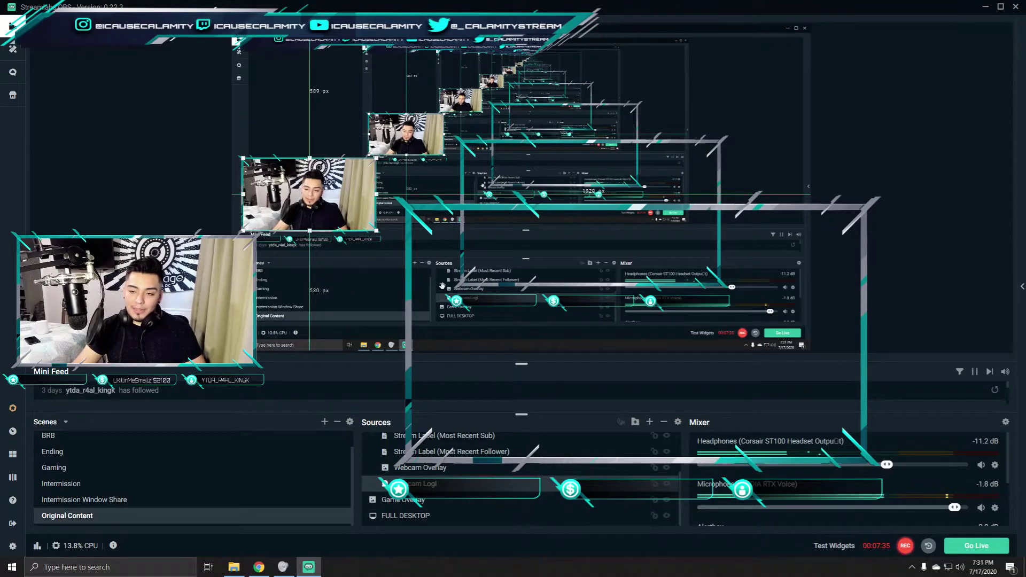
# Step: Move the webcam into the large overlay frame, enlarge it to fill the frame, and trim its left edge to the border
pyautogui.scroll(2, 487, 488)
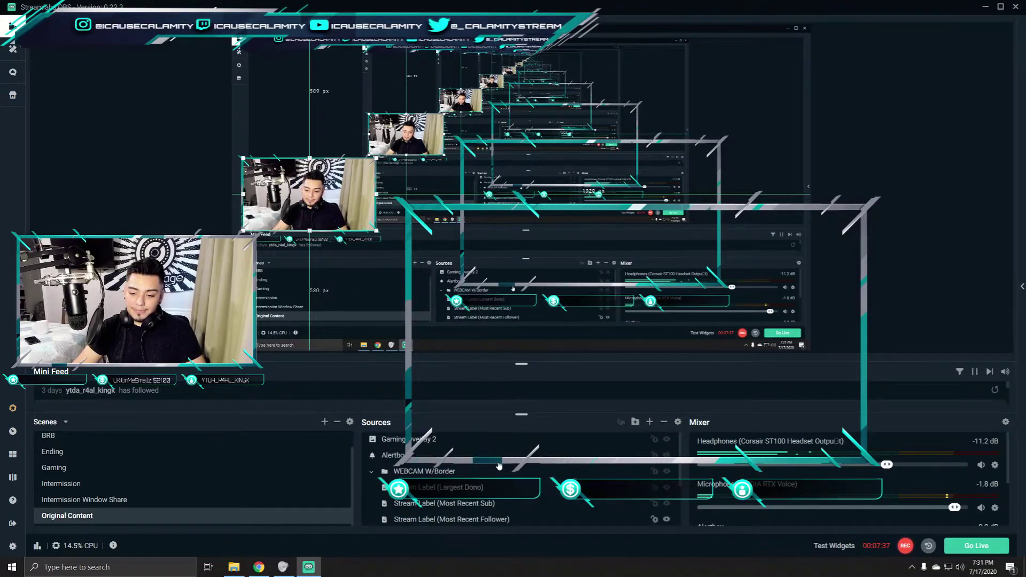
pyautogui.scroll(-3, 423, 470)
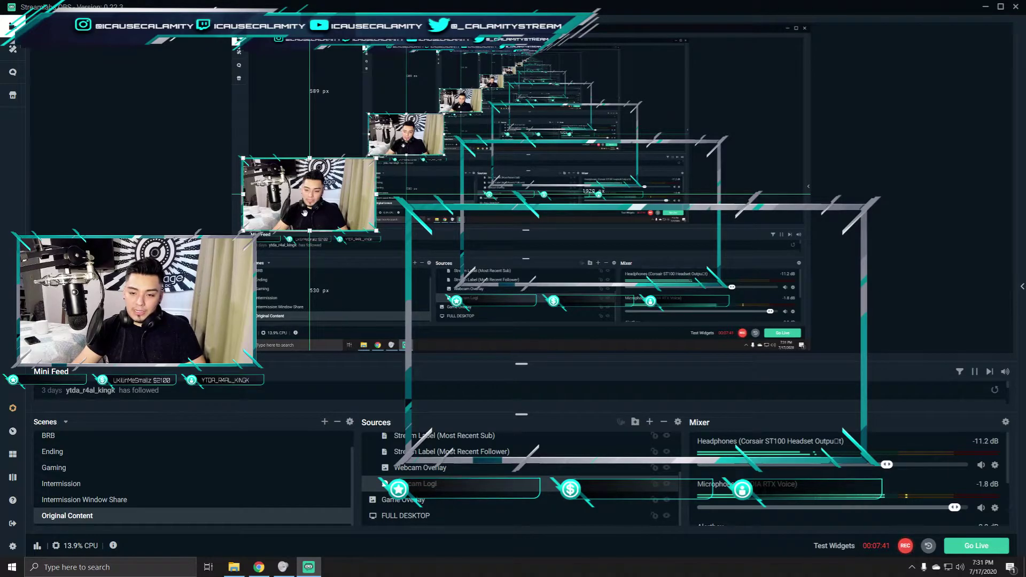
pyautogui.moveTo(310, 201); pyautogui.dragTo(512, 175)
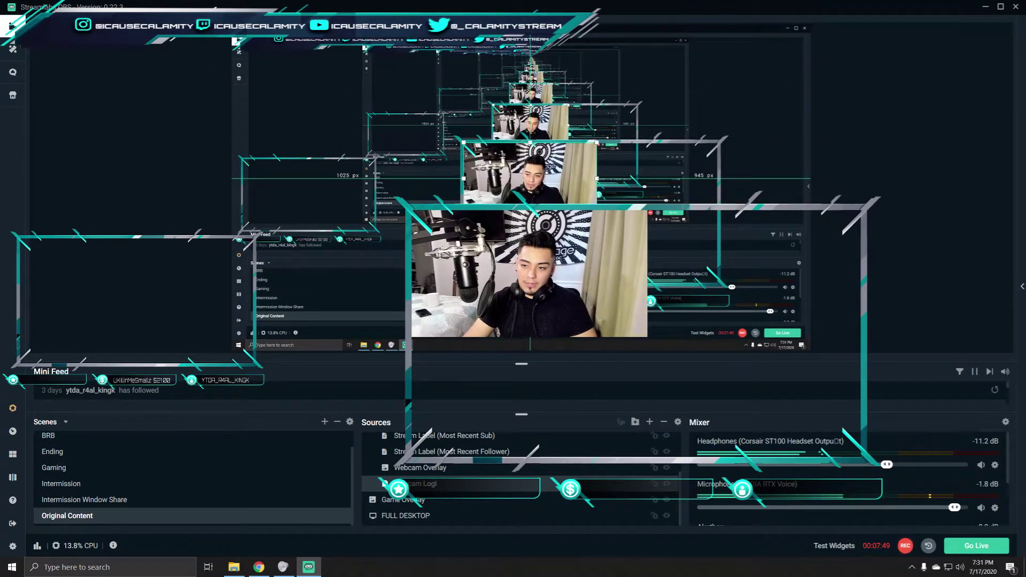
pyautogui.moveTo(597, 178); pyautogui.dragTo(717, 210)
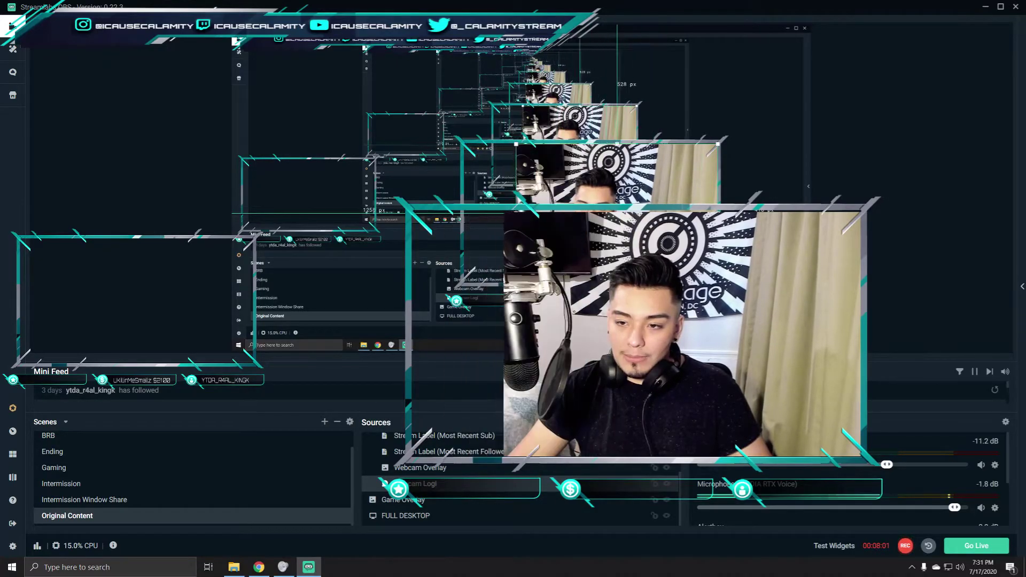
pyautogui.moveTo(463, 212); pyautogui.dragTo(427, 213)
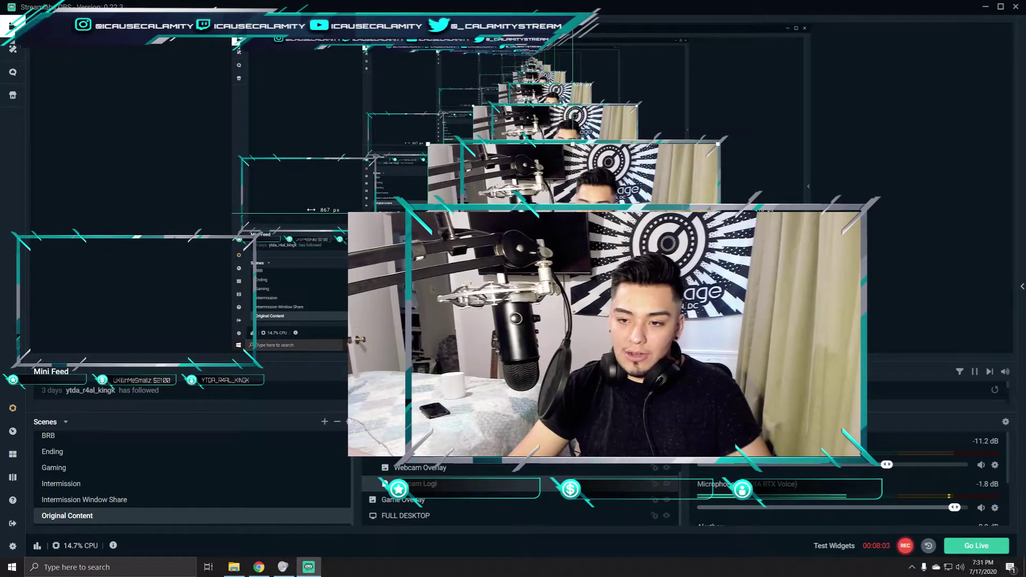
pyautogui.moveTo(323, 211); pyautogui.dragTo(464, 213)
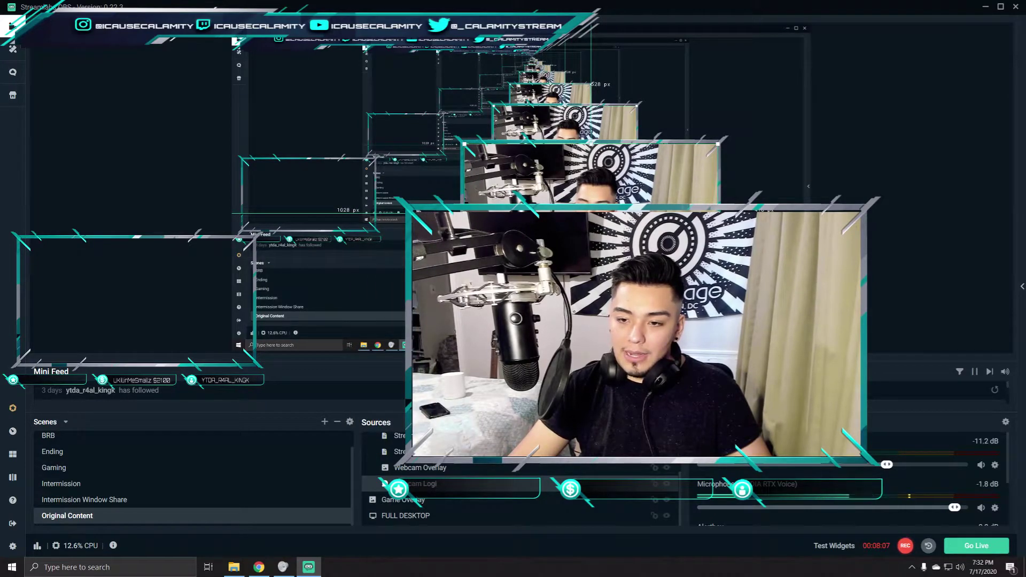
# Step: Undo the webcam's cropping, enlargement and move into the large frame
pyautogui.hotkey('ctrl', 'z')
pyautogui.hotkey('ctrl', 'z')
pyautogui.hotkey('ctrl', 'z')
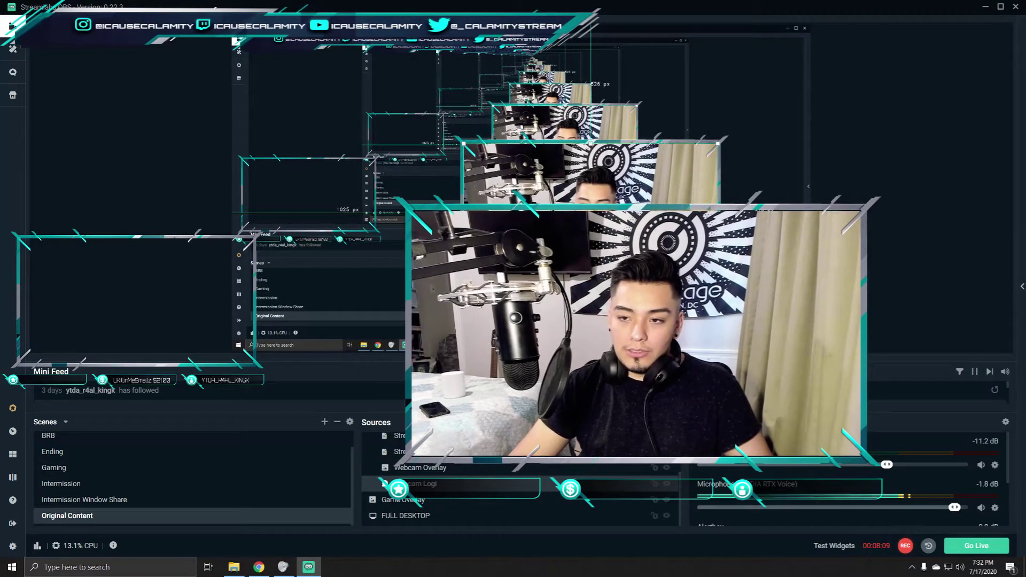
pyautogui.hotkey('ctrl', 'z')
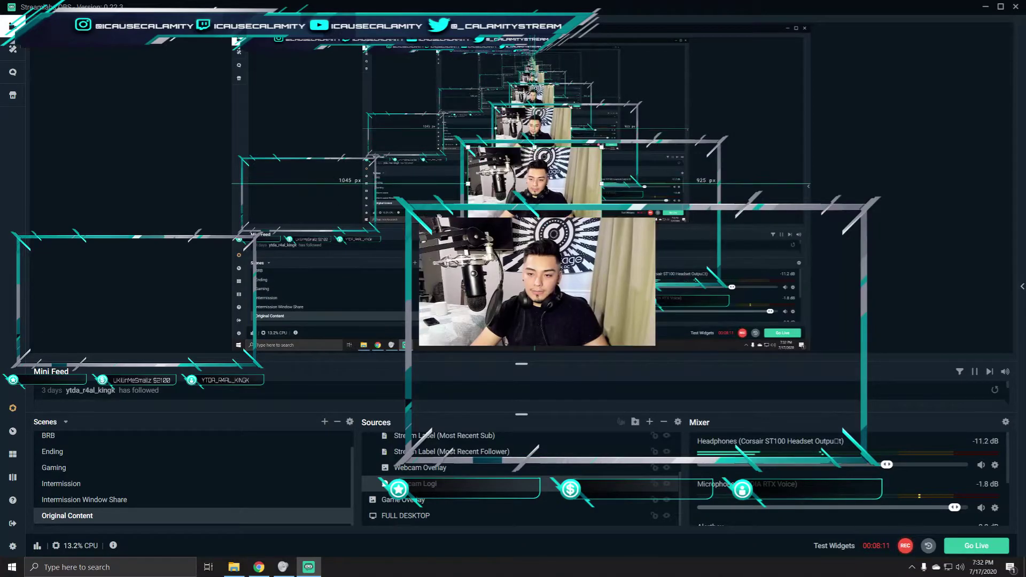
pyautogui.hotkey('ctrl', 'z')
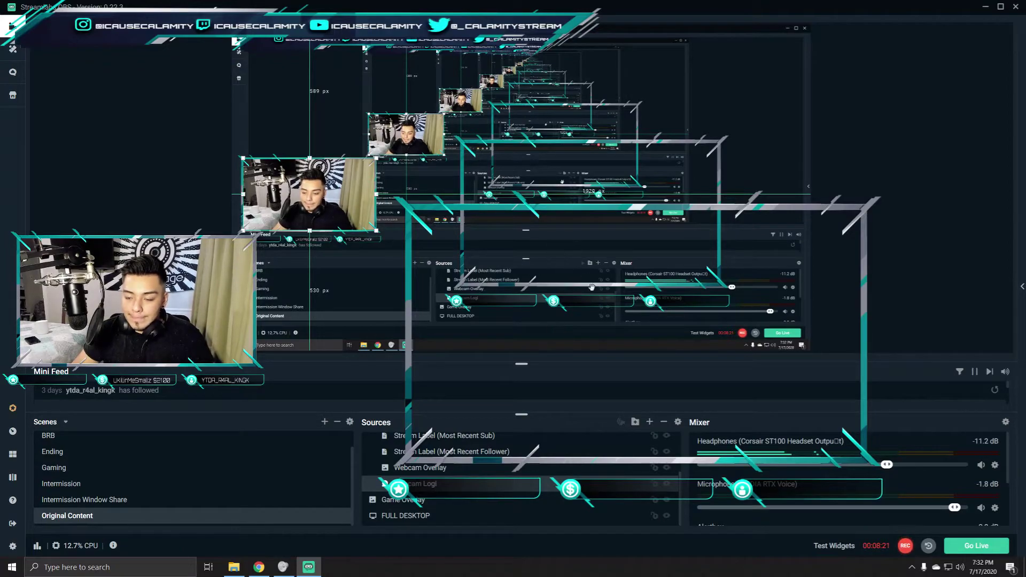
pyautogui.scroll(2, 439, 489)
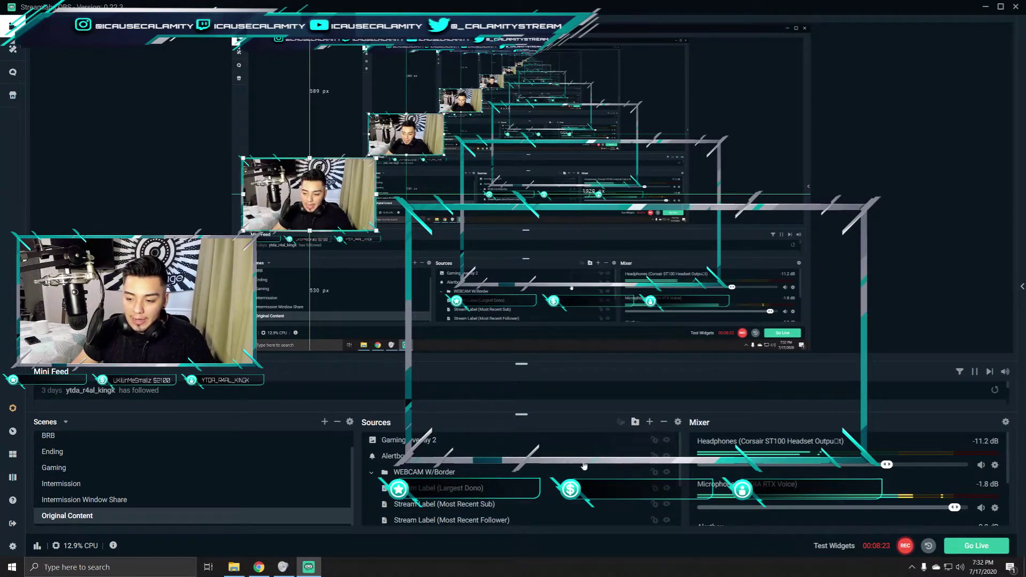
pyautogui.click(635, 422)
pyautogui.click(601, 223)
pyautogui.scroll(-2, 515, 433)
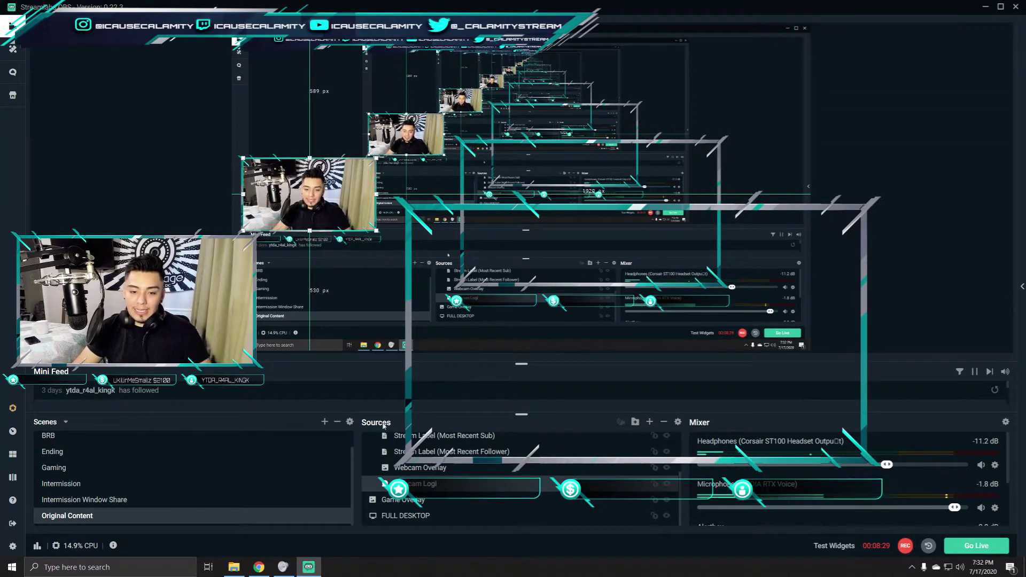
# Step: Select the WEBCAM W/Border group, then reposition and slightly enlarge the webcam, border and labels together on the canvas
pyautogui.scroll(2, 408, 514)
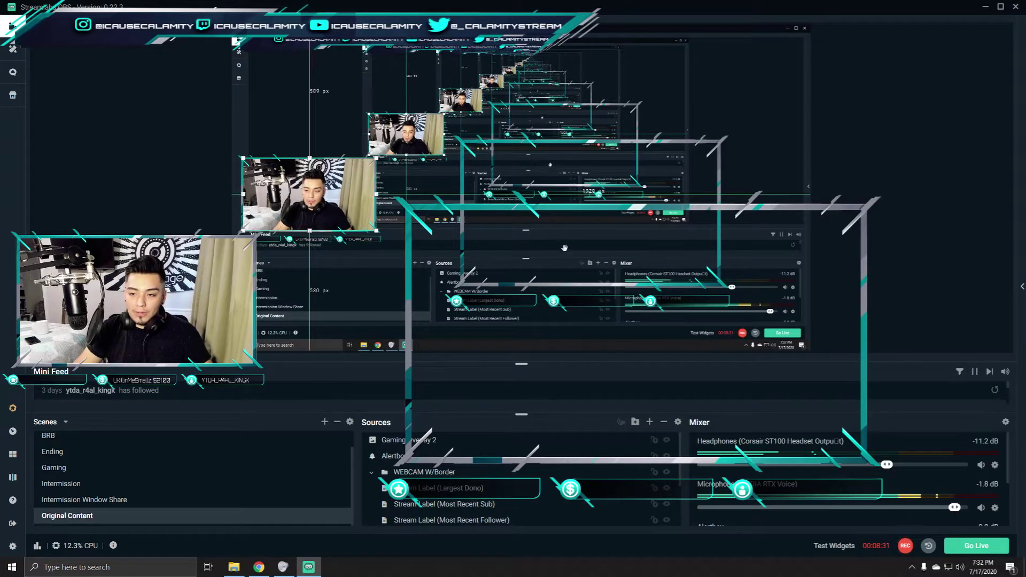
pyautogui.click(289, 243)
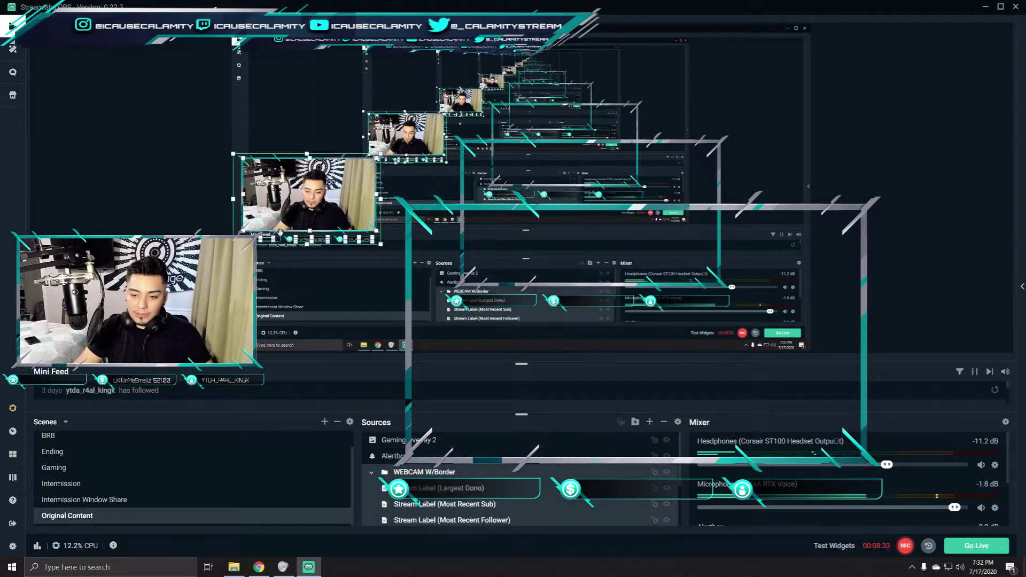
pyautogui.moveTo(319, 209)
pyautogui.mouseDown()
pyautogui.moveTo(428, 223)
pyautogui.moveTo(327, 197)
pyautogui.mouseUp()
pyautogui.moveTo(388, 233); pyautogui.dragTo(433, 257)
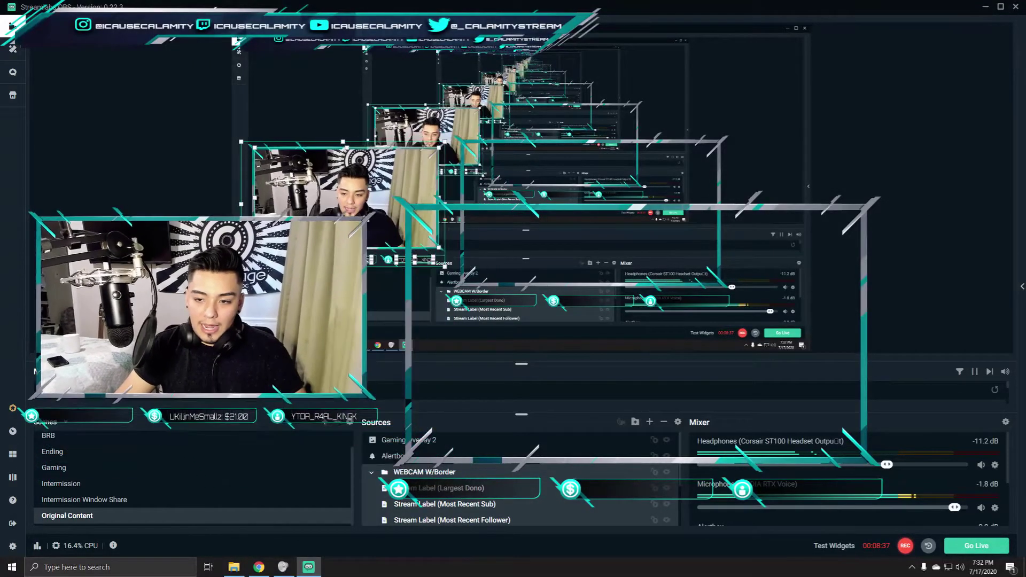
pyautogui.moveTo(363, 212); pyautogui.dragTo(330, 193)
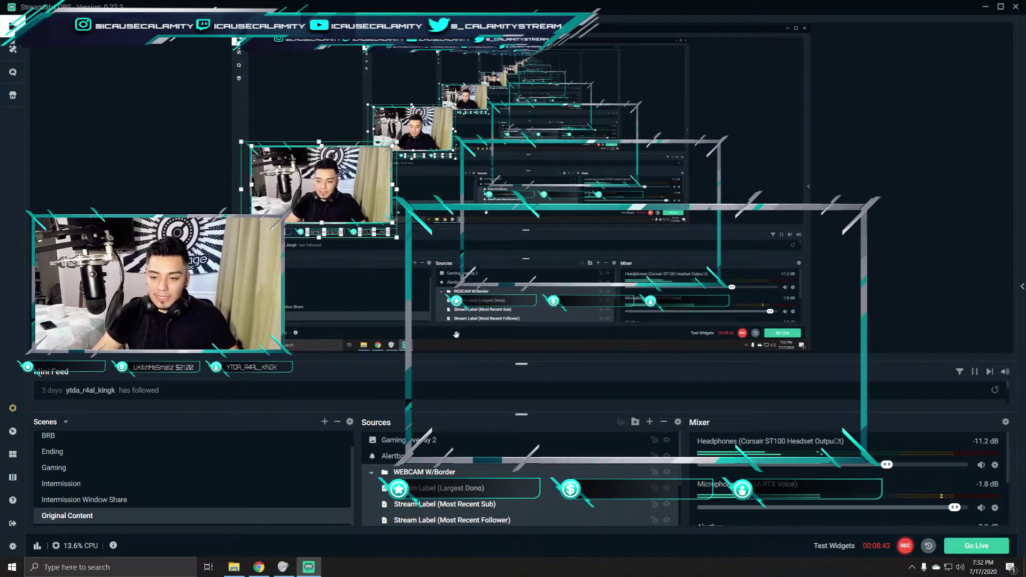
# Step: Try to add a new Stream Label source named "Stream Label (REC FOLLOW)" instead of an existing one
pyautogui.click(587, 306)
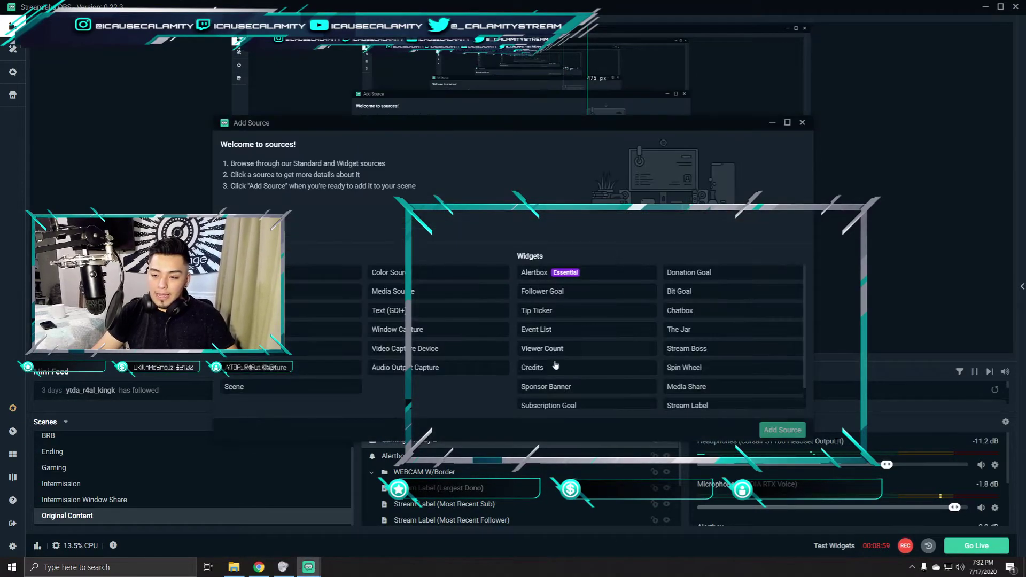
pyautogui.click(687, 381)
pyautogui.click(770, 430)
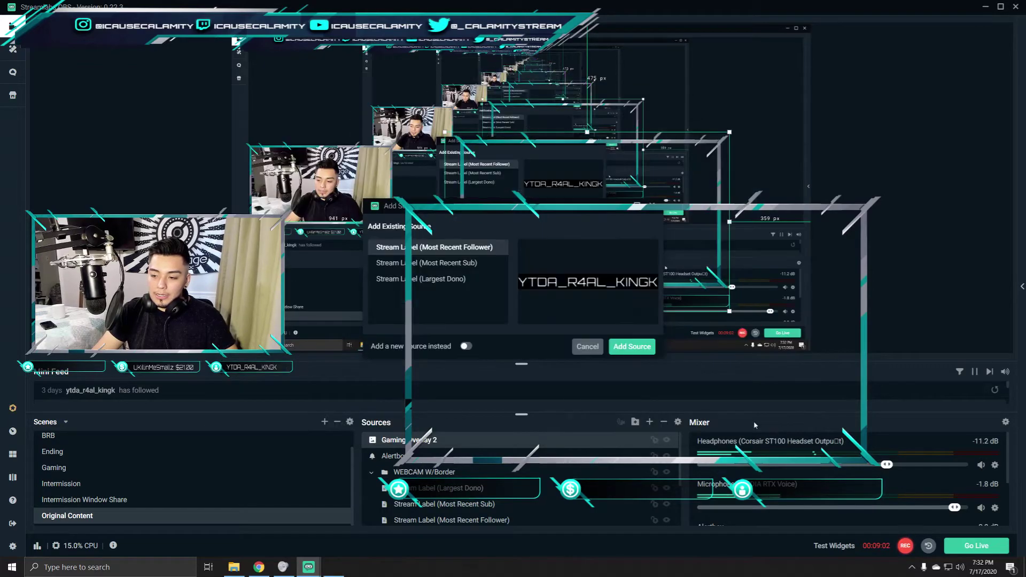
pyautogui.click(466, 345)
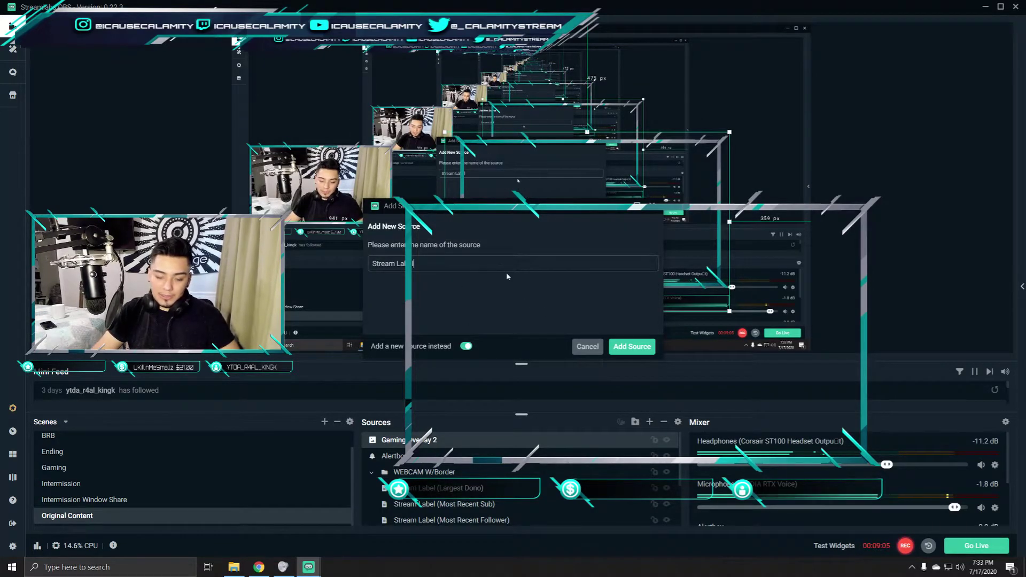
pyautogui.write('(REC FOLLOW')
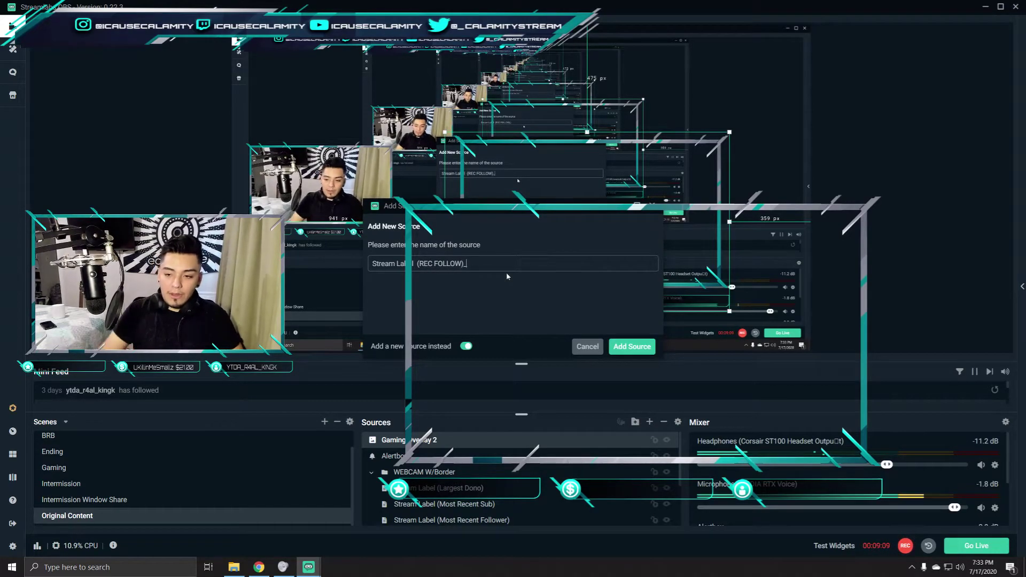
pyautogui.press('Return')
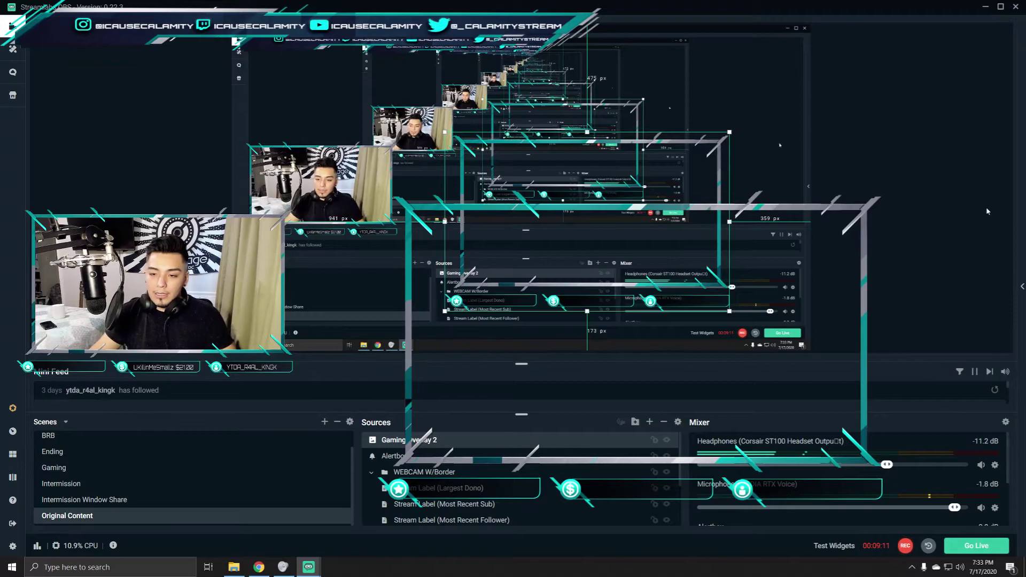
# Step: Add a new Stream Label source named "Stream Label 24" instead of reusing an existing one
pyautogui.click(649, 422)
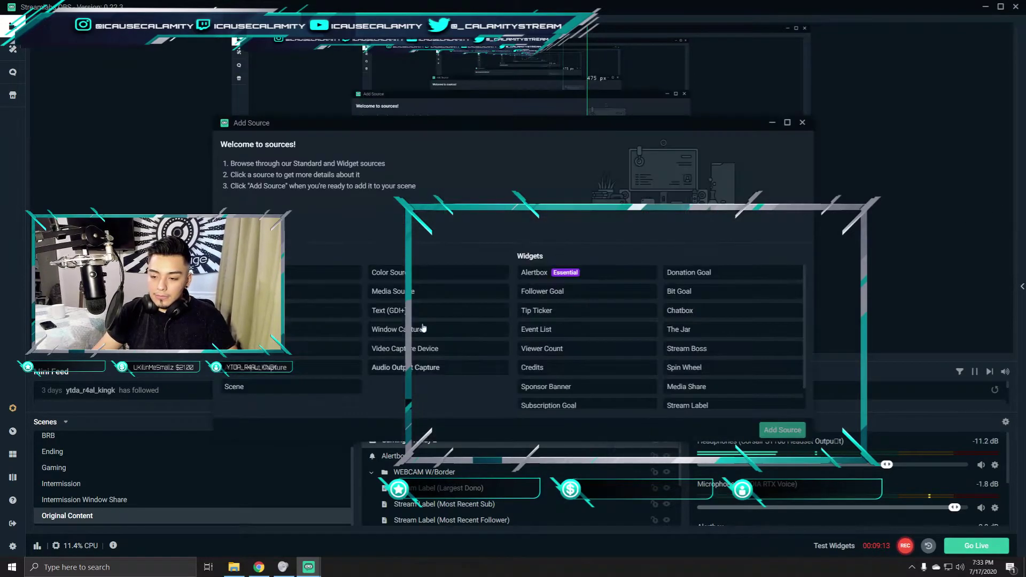
pyautogui.doubleClick(668, 407)
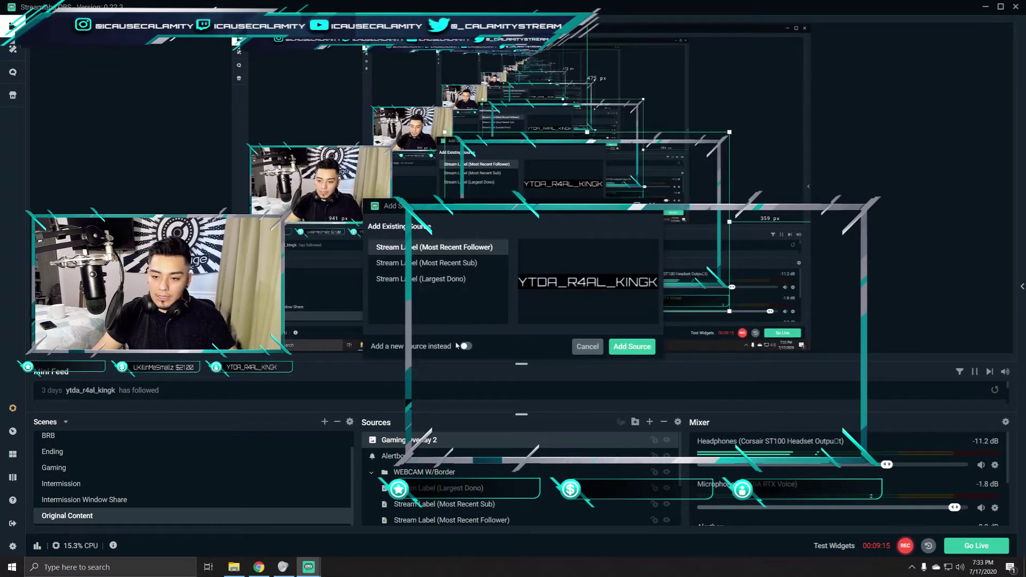
pyautogui.click(466, 346)
pyautogui.write('2')
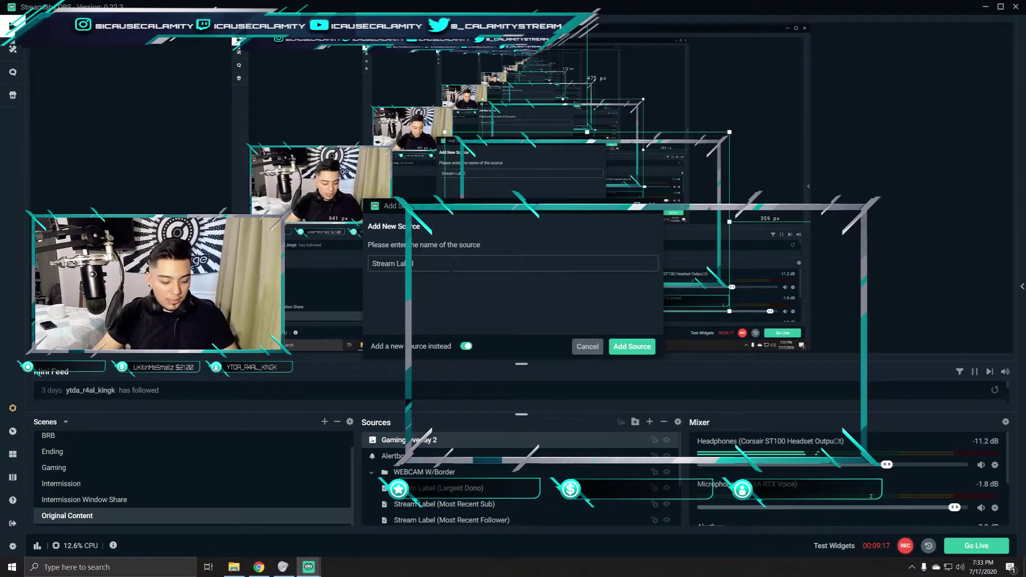
pyautogui.write('4')
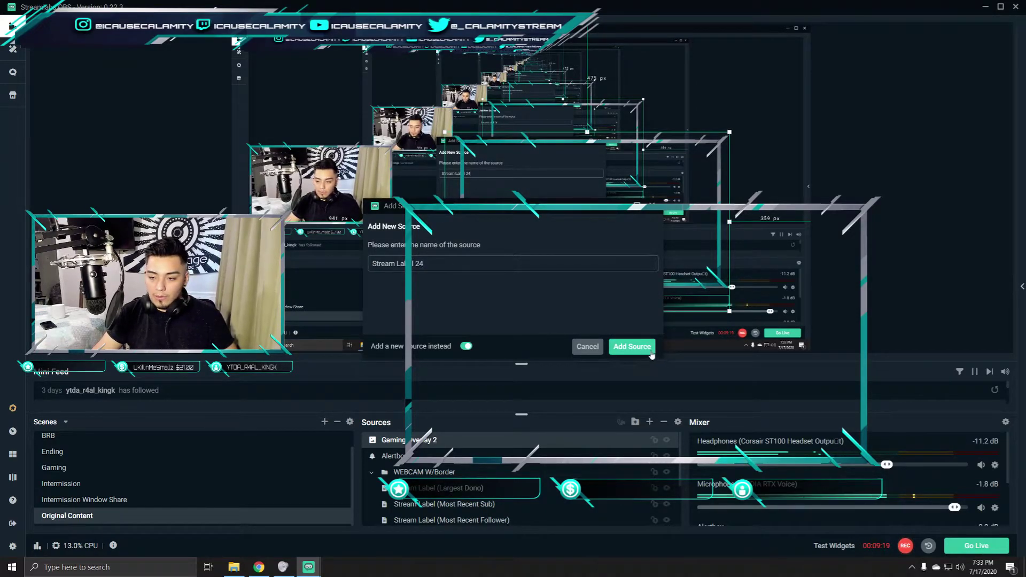
pyautogui.click(632, 346)
# Step: Browse the available label types for the new stream label, from donor and cheerer options through follower and subscriber options
pyautogui.click(483, 231)
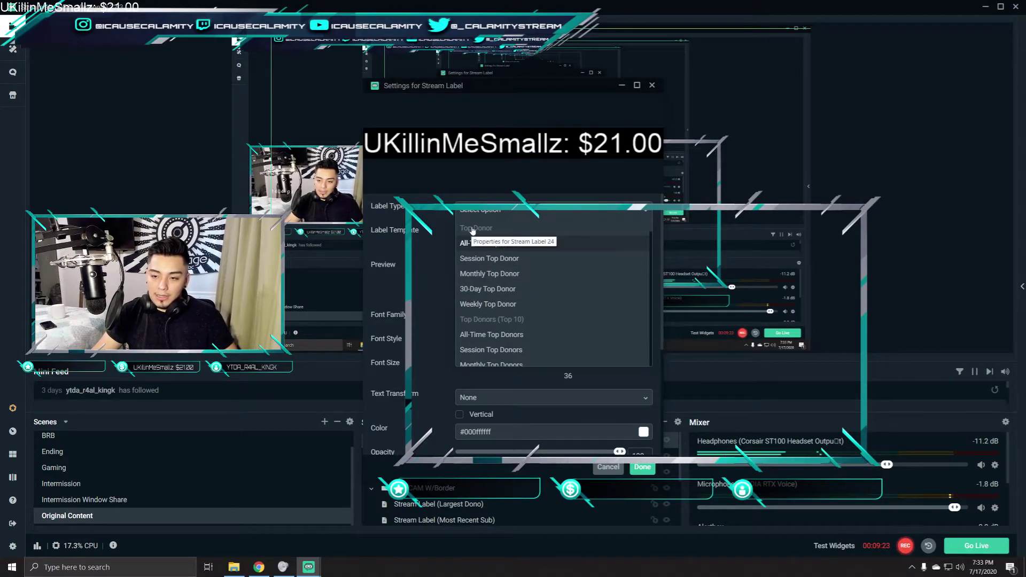
pyautogui.scroll(-3, 539, 322)
pyautogui.scroll(-5, 536, 329)
pyautogui.scroll(-7, 537, 320)
pyautogui.scroll(-1, 508, 340)
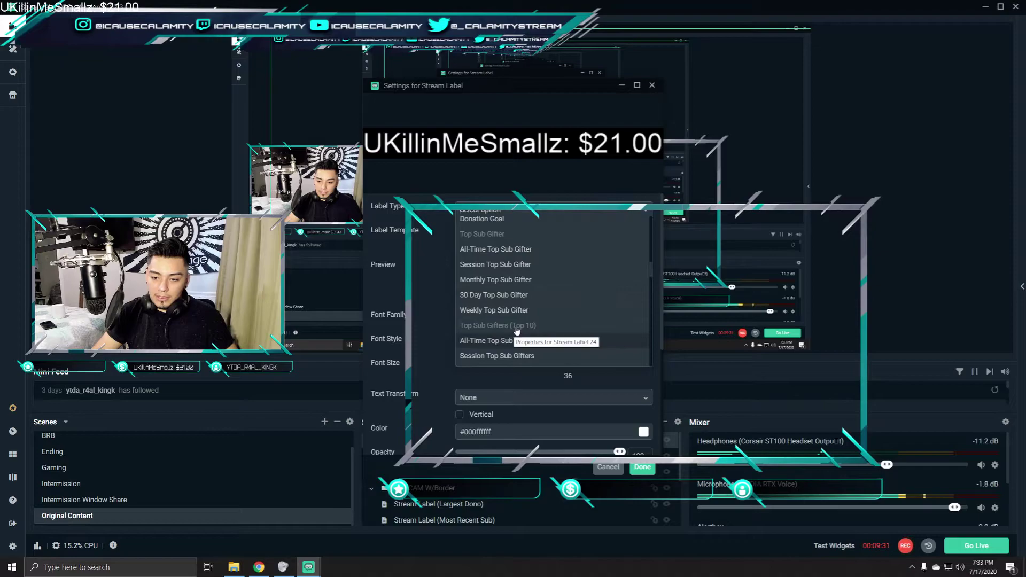
pyautogui.scroll(-5, 524, 326)
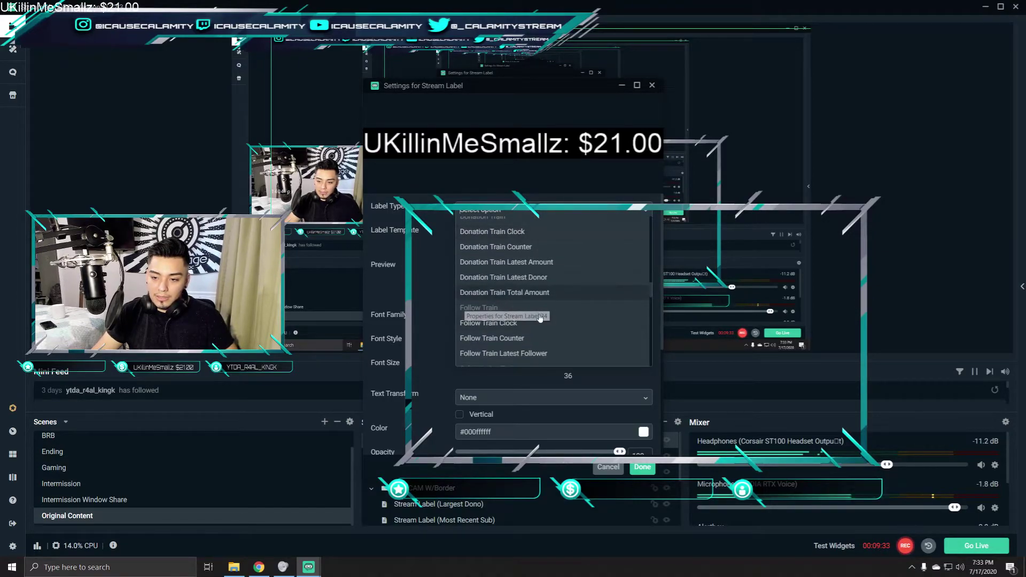
pyautogui.scroll(-5, 510, 312)
pyautogui.scroll(-15, 525, 285)
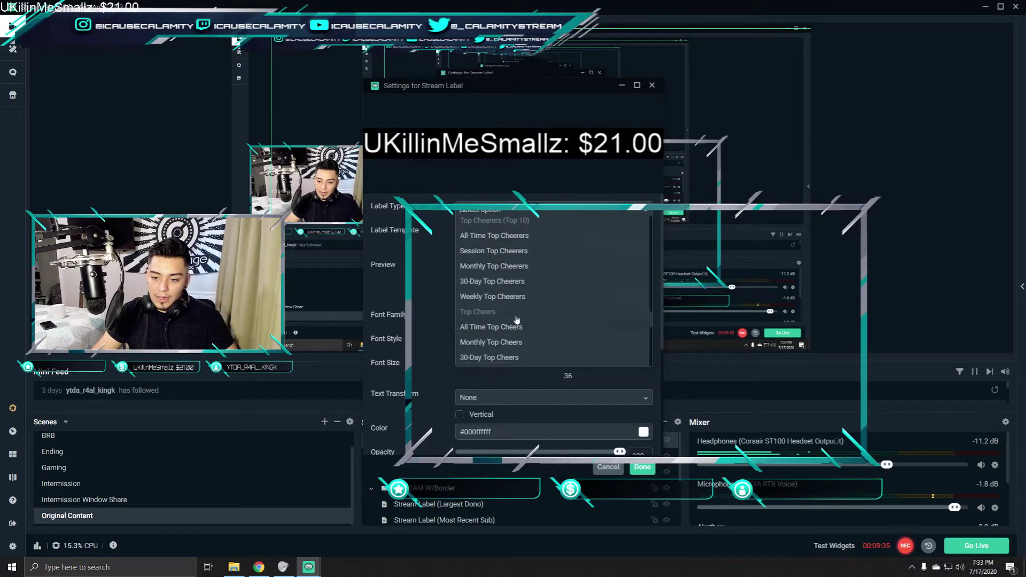
pyautogui.scroll(-15, 515, 319)
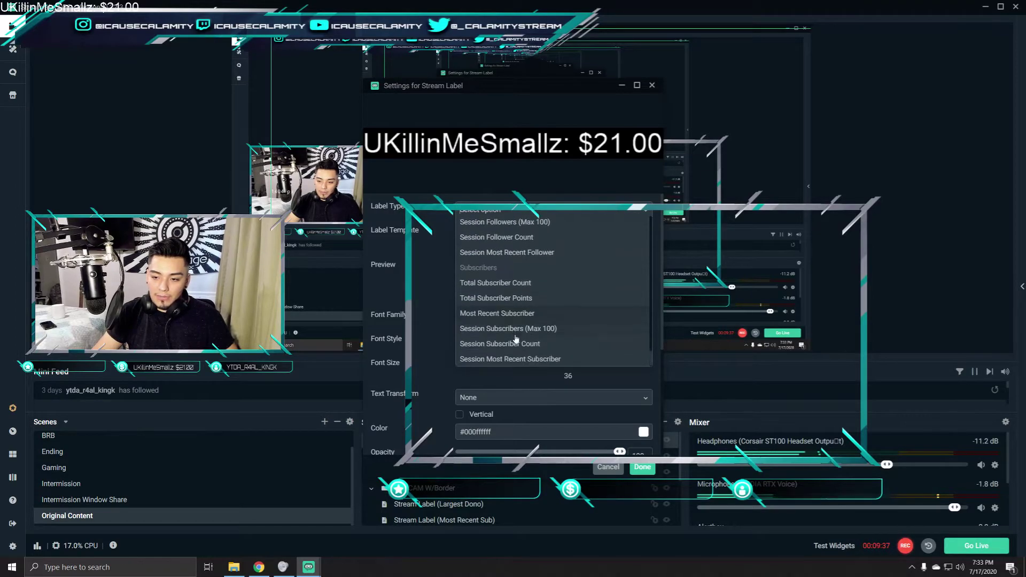
pyautogui.scroll(15, 525, 337)
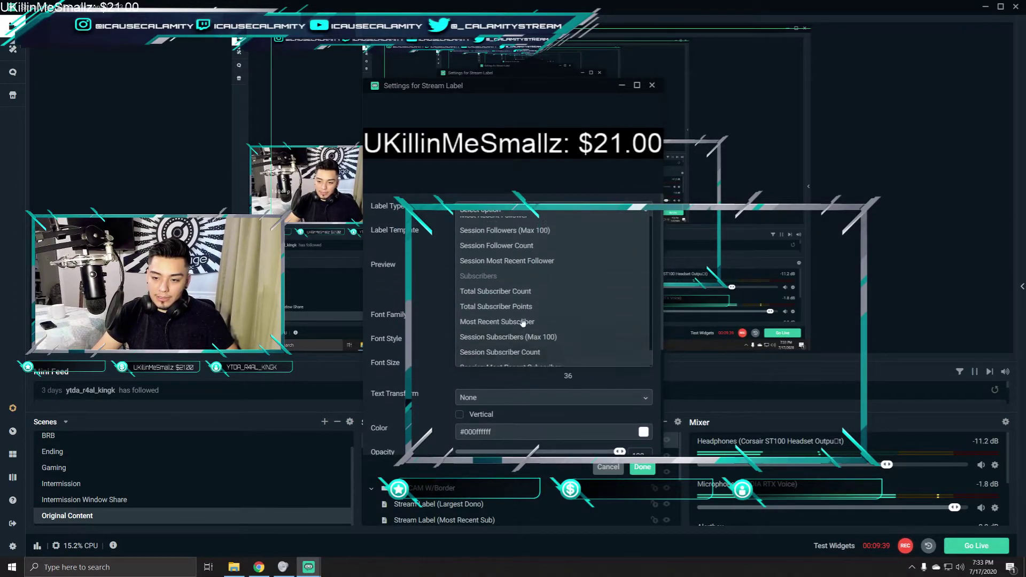
pyautogui.scroll(10, 499, 278)
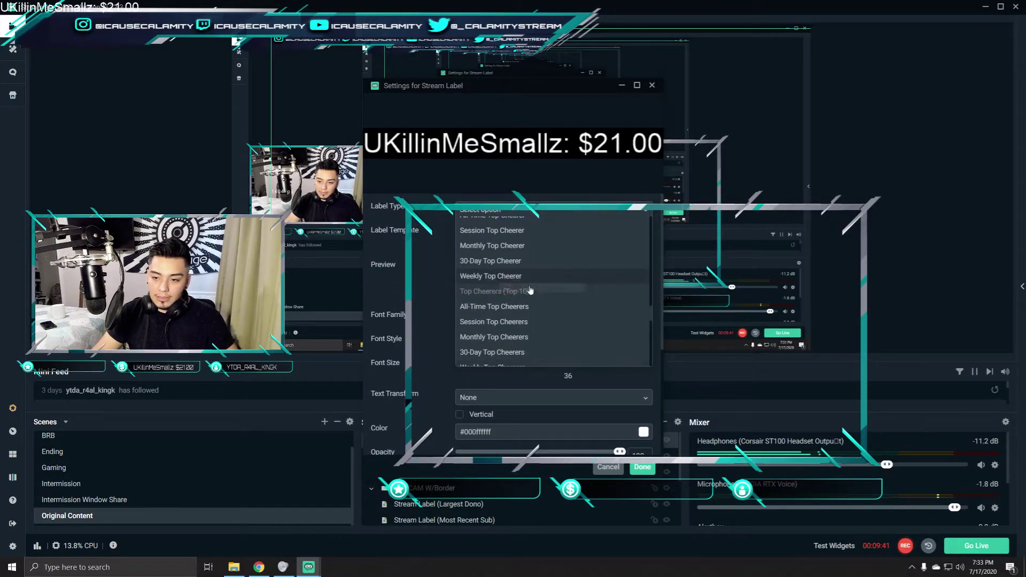
pyautogui.scroll(8, 502, 247)
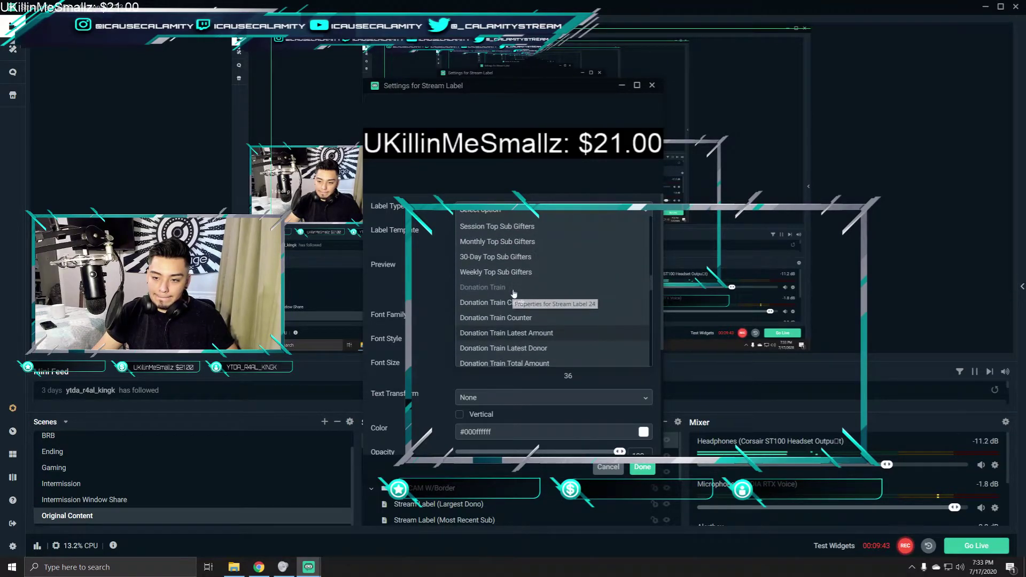
pyautogui.scroll(8, 551, 340)
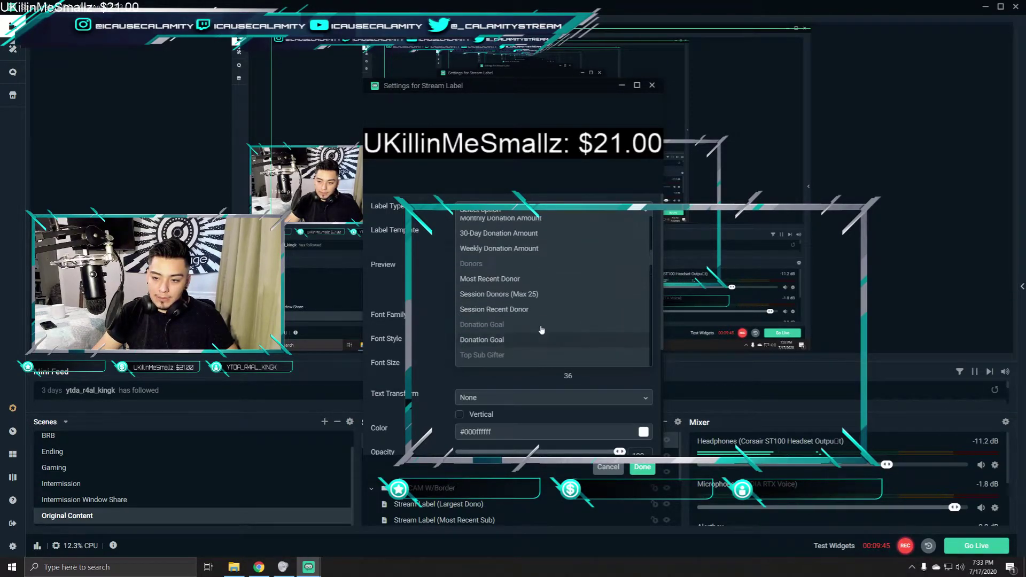
# Step: Set the new stream label's type to Most Recent Follower
pyautogui.scroll(-10, 570, 283)
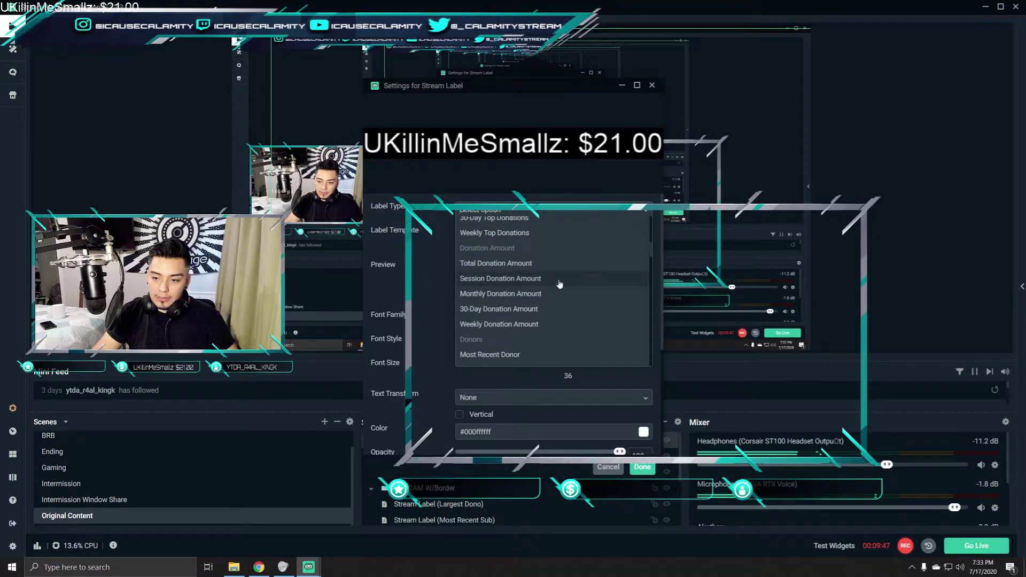
pyautogui.scroll(-5, 505, 299)
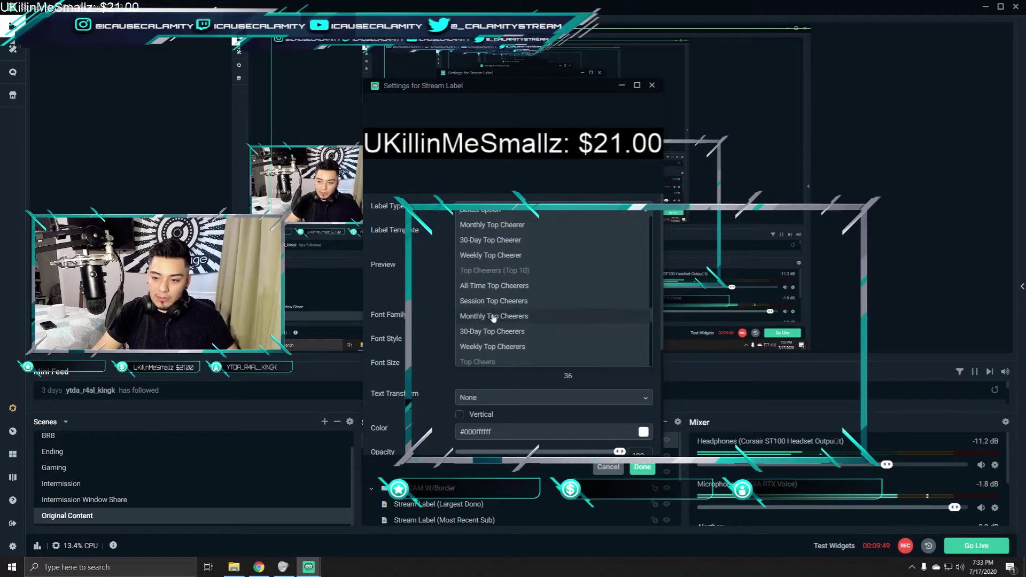
pyautogui.scroll(-6, 516, 327)
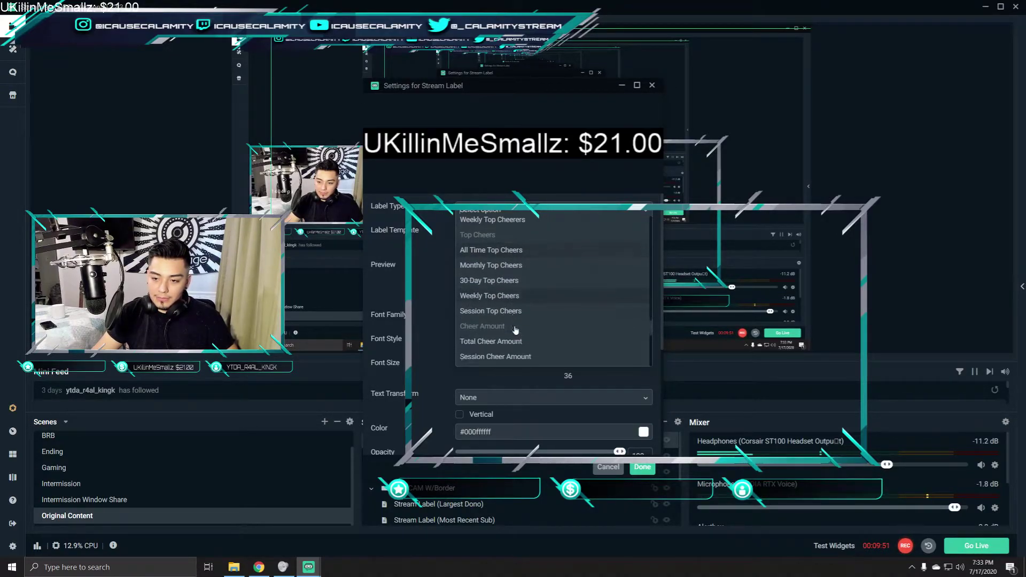
pyautogui.scroll(-4, 529, 333)
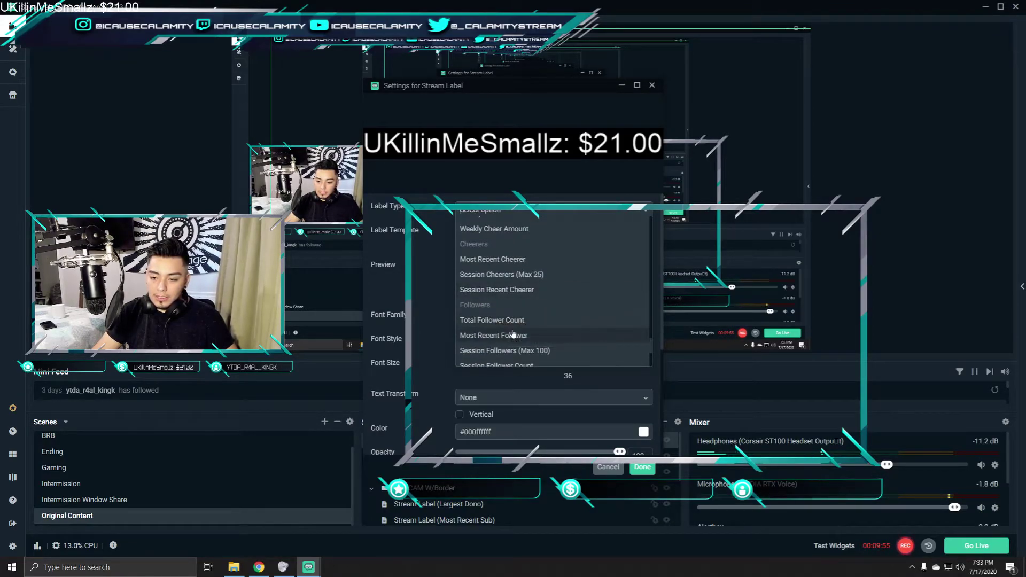
pyautogui.scroll(-3, 511, 290)
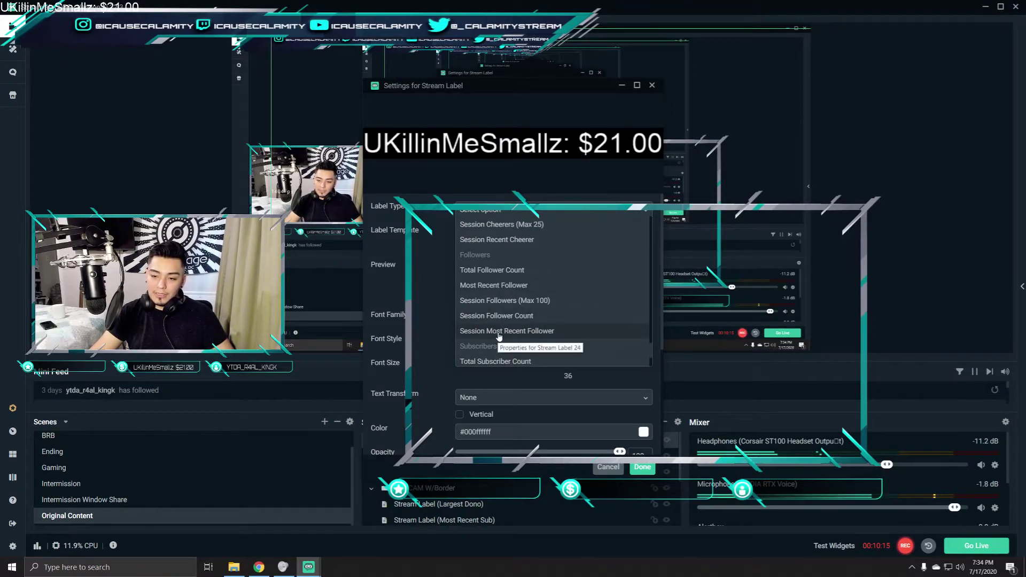
pyautogui.click(509, 291)
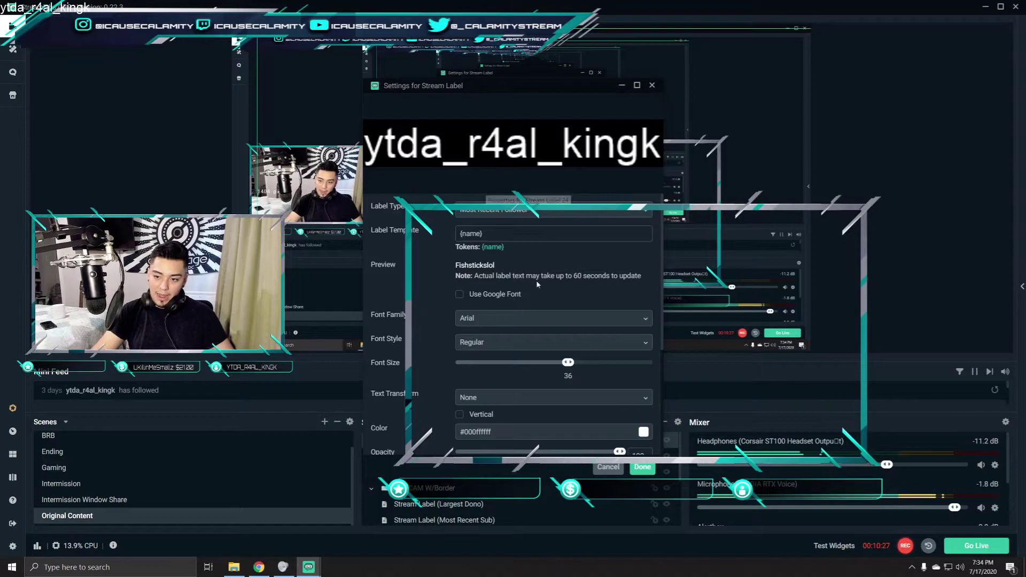
# Step: Try out the Google Font option for the stream label and browse the available font families
pyautogui.click(460, 294)
pyautogui.click(513, 319)
pyautogui.scroll(-10, 488, 347)
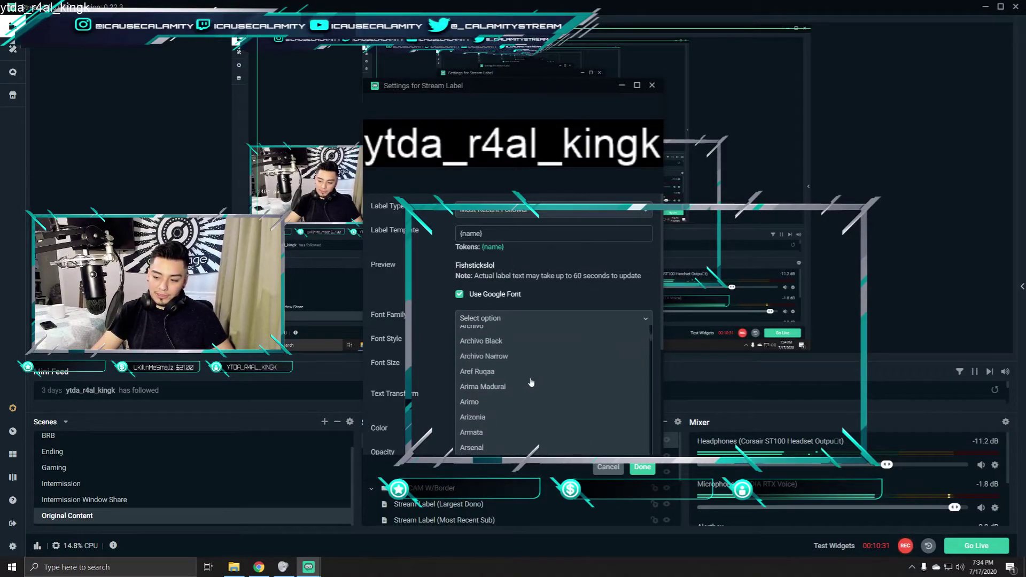
pyautogui.click(459, 295)
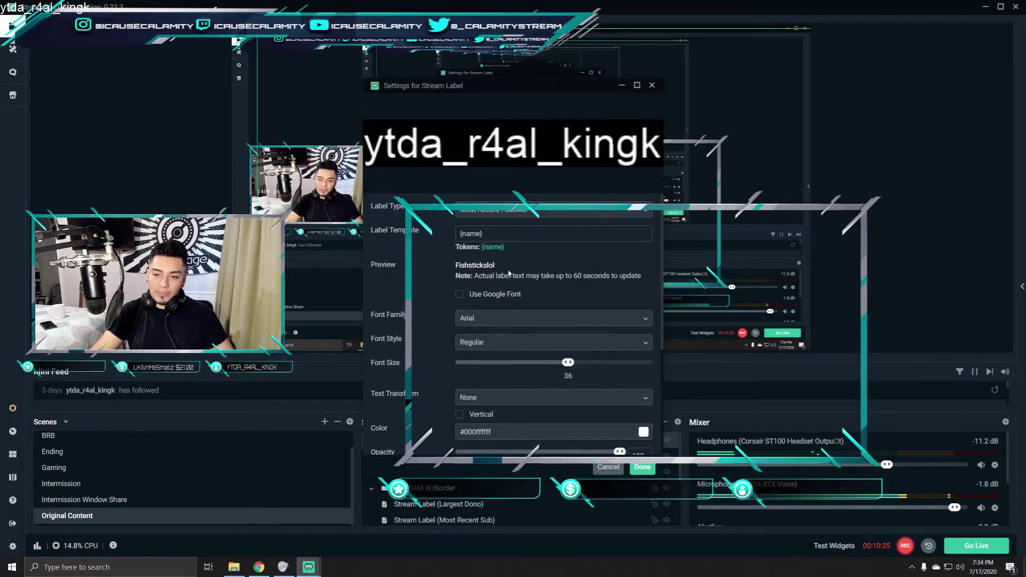
# Step: Review the stream label's text transform, colour and other formatting options, keeping the text transform at None
pyautogui.scroll(-3, 549, 352)
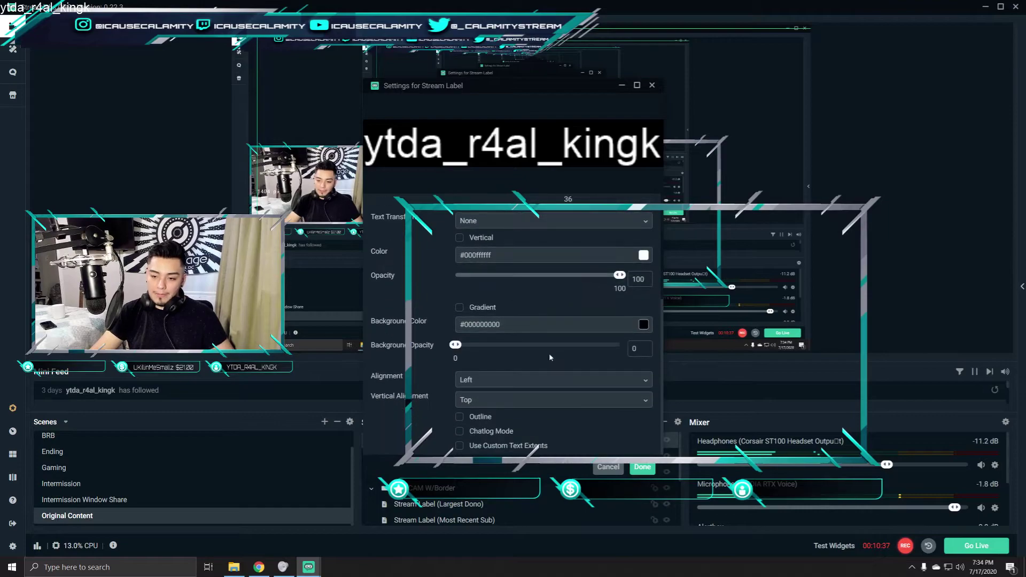
pyautogui.scroll(2, 550, 353)
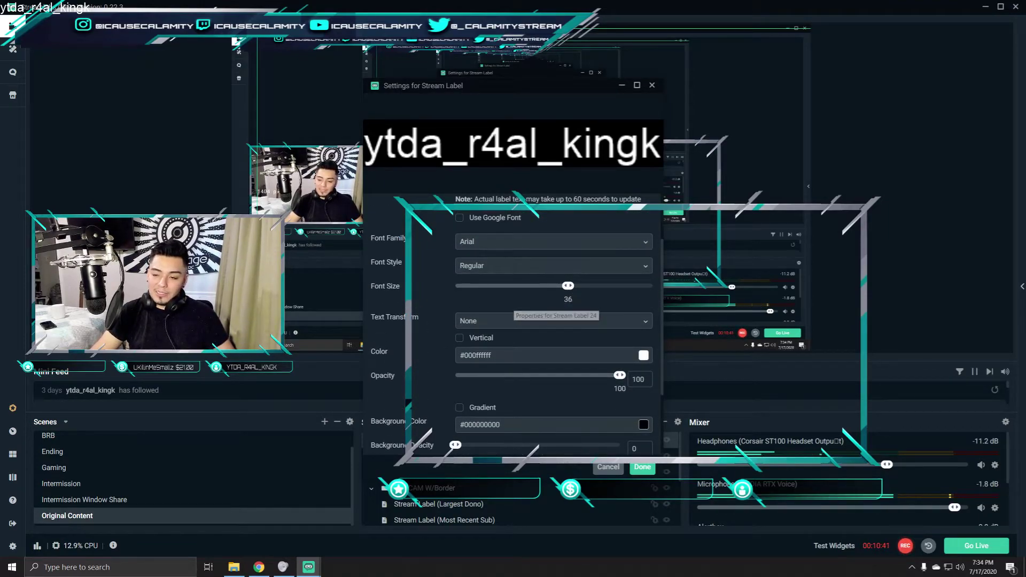
pyautogui.scroll(-1, 497, 339)
pyautogui.click(506, 277)
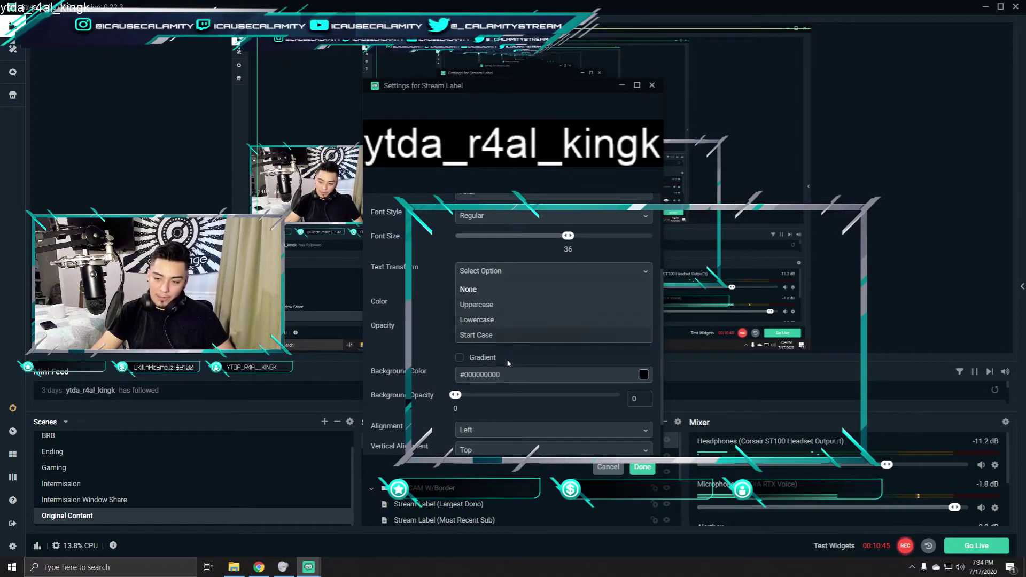
pyautogui.click(487, 290)
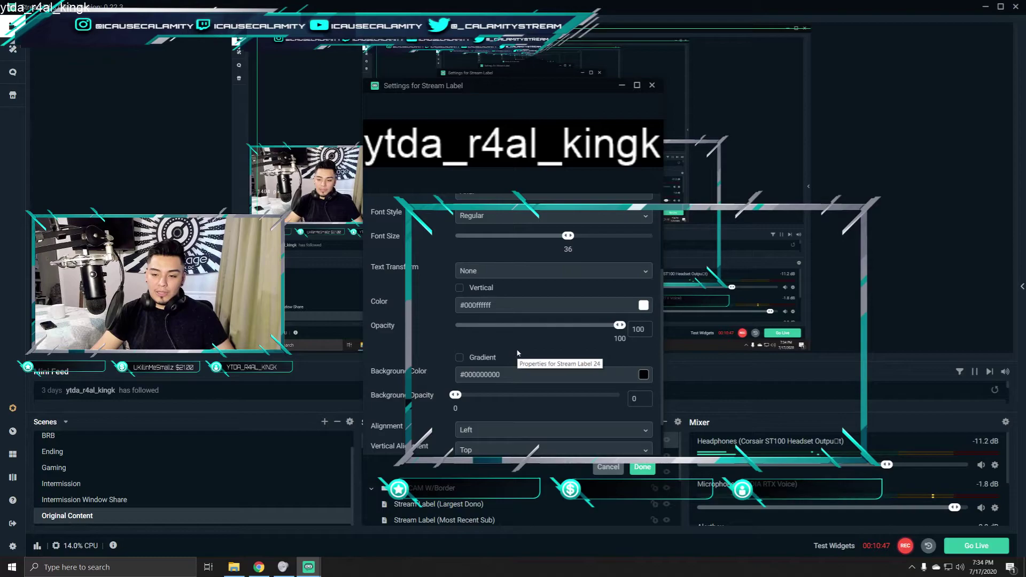
pyautogui.click(643, 306)
pyautogui.click(647, 314)
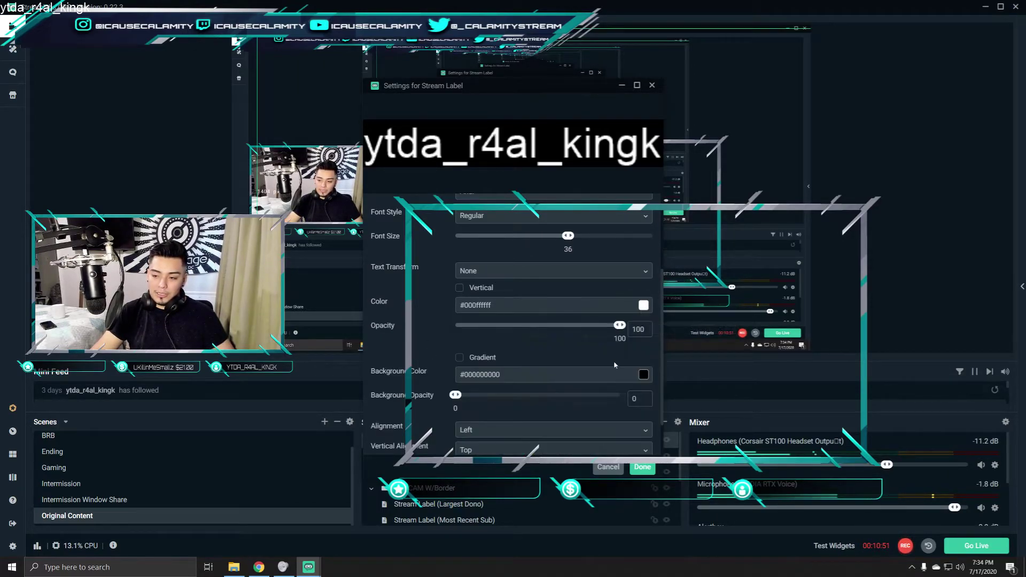
# Step: Try a background opacity of 100 with the background colour picker, and return the opacity to 0
pyautogui.scroll(-1, 617, 338)
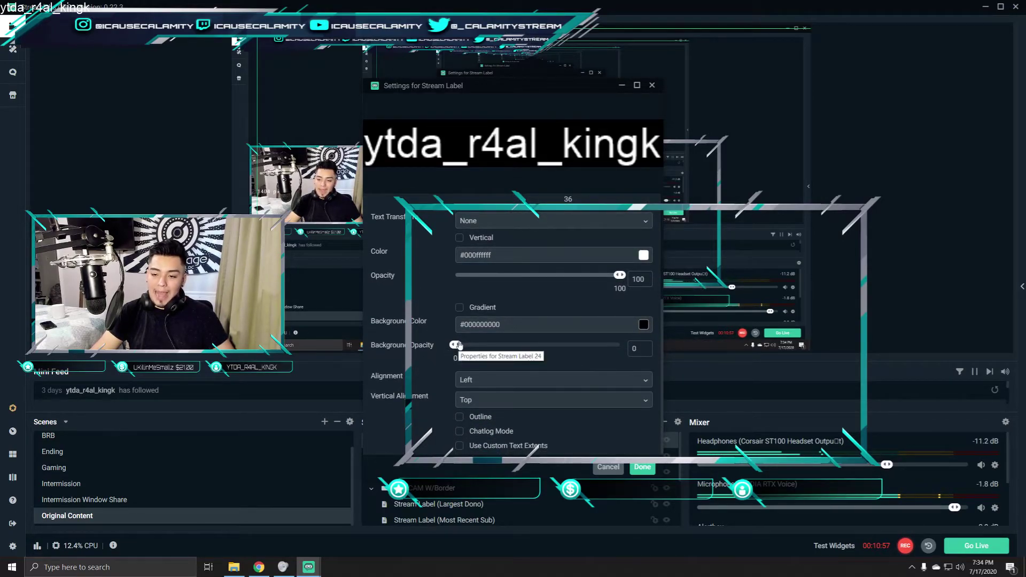
pyautogui.moveTo(457, 345); pyautogui.dragTo(619, 344)
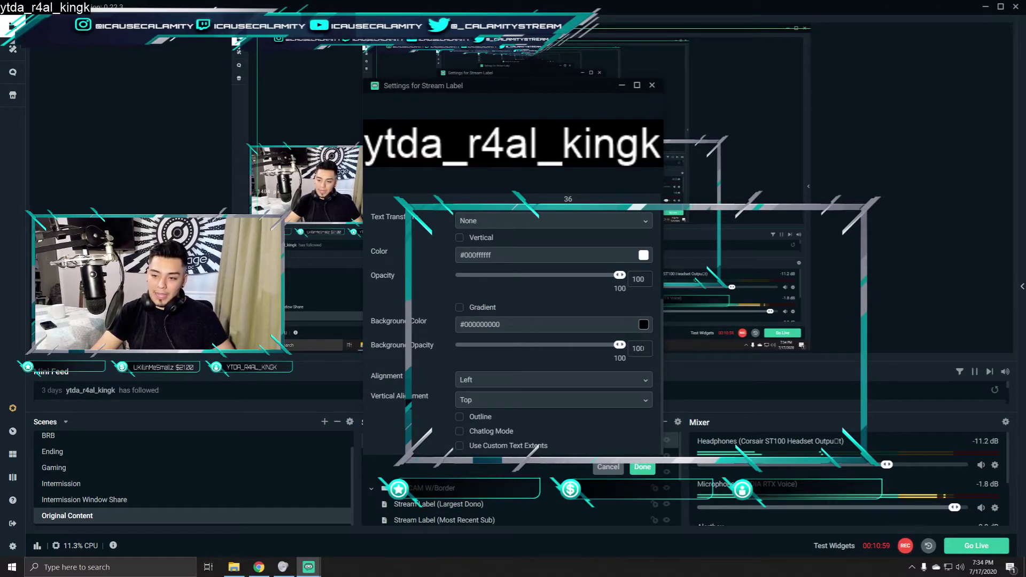
pyautogui.click(640, 327)
pyautogui.click(645, 327)
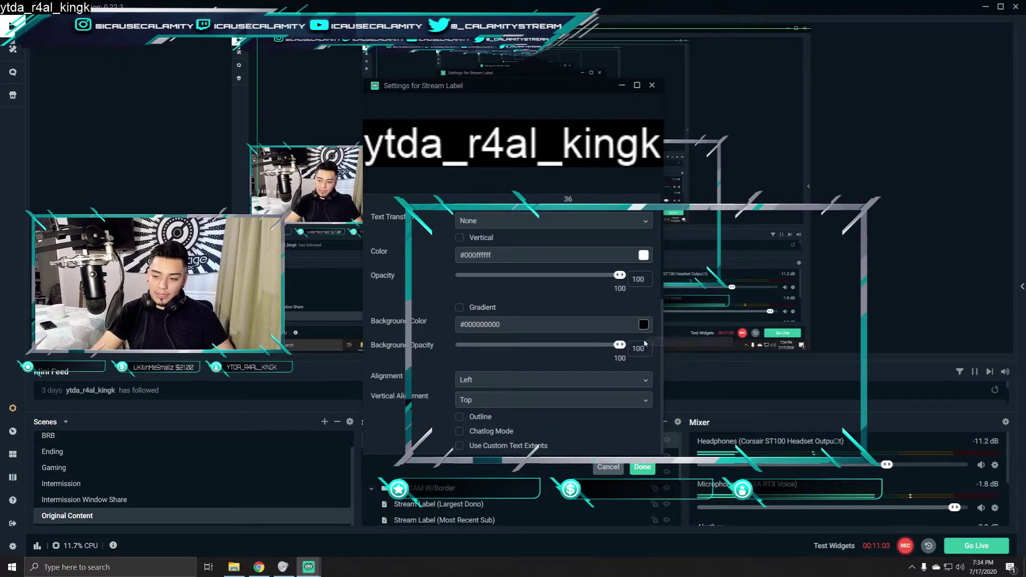
pyautogui.moveTo(620, 345); pyautogui.dragTo(455, 344)
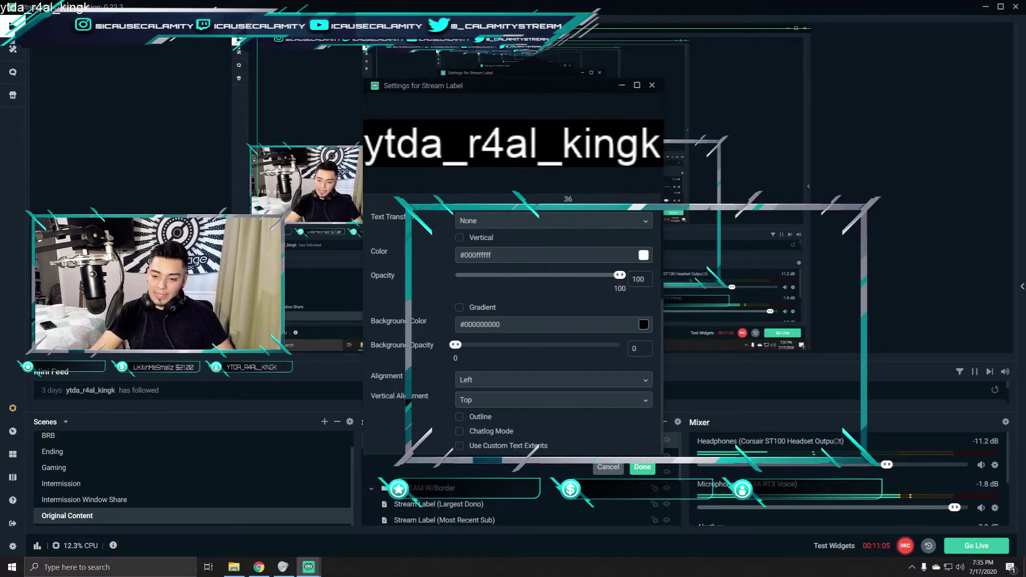
# Step: Accept the stream label settings and move the label into the follower box beneath the large webcam frame
pyautogui.click(644, 469)
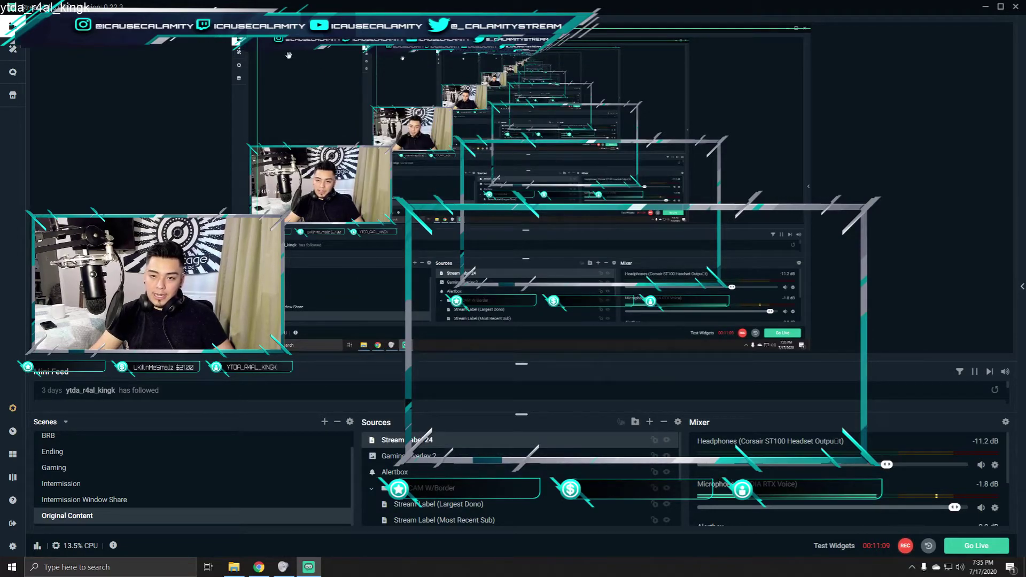
pyautogui.moveTo(256, 28); pyautogui.dragTo(692, 301)
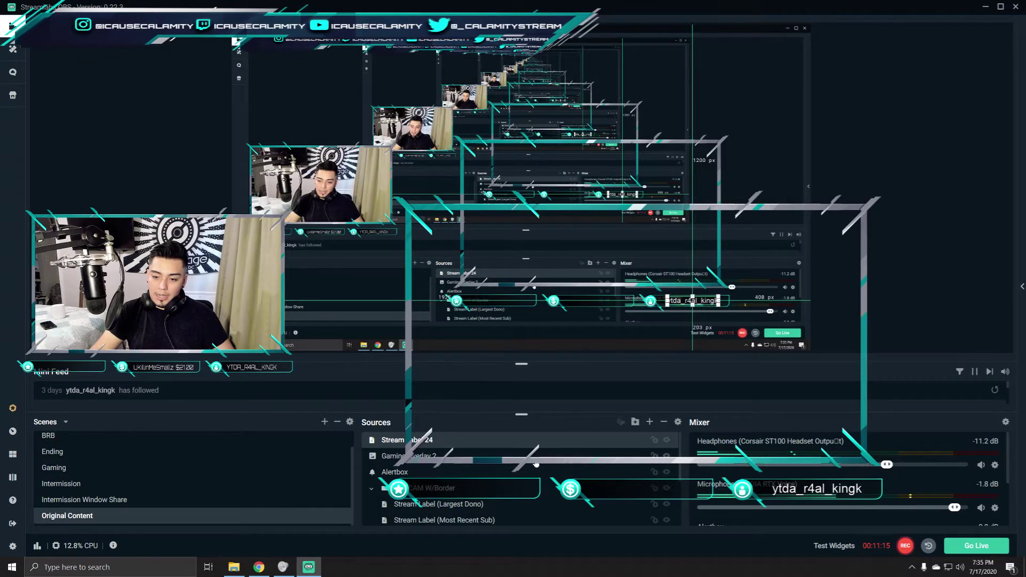
# Step: Create a source folder named "Webcam with overlay" and move Stream Label 24 and Gaming Overlay 2 into it
pyautogui.scroll(-4, 432, 474)
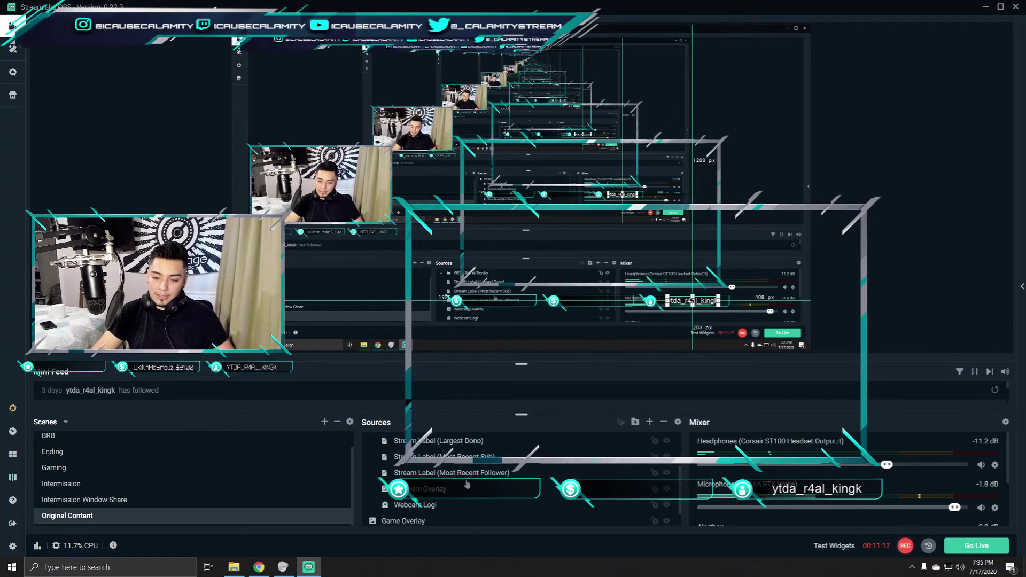
pyautogui.scroll(5, 651, 440)
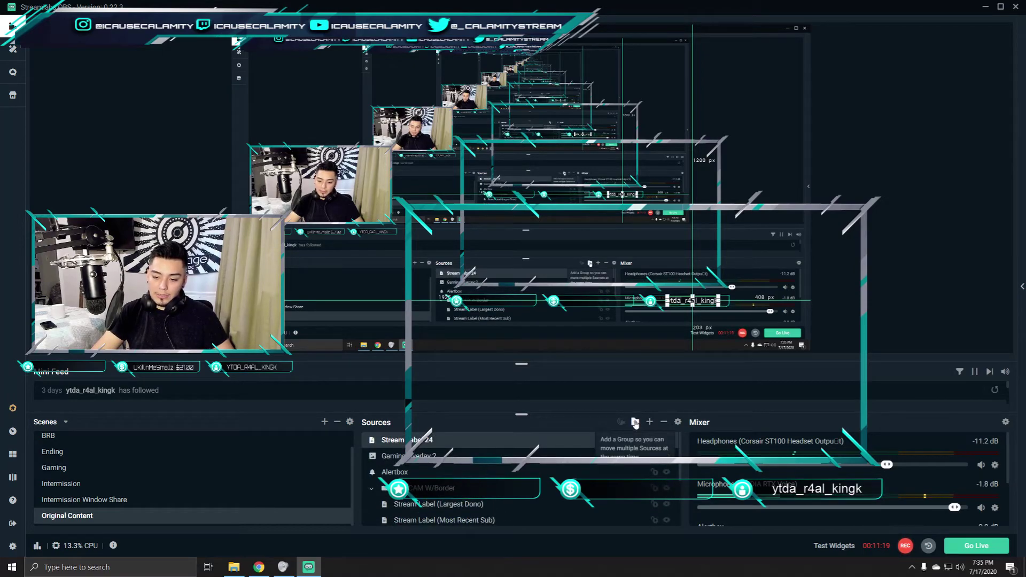
pyautogui.click(635, 422)
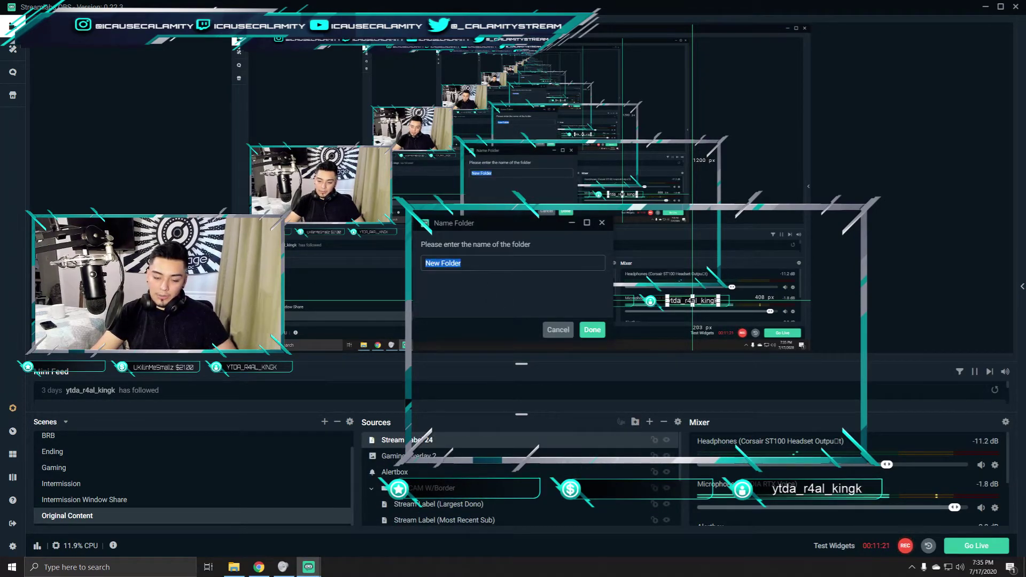
pyautogui.write('Webcam w')
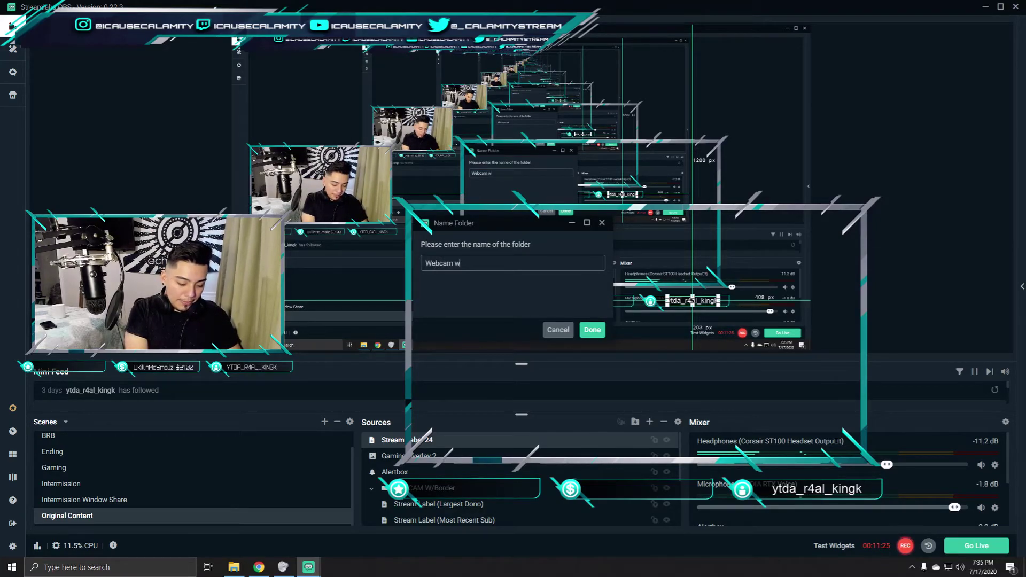
pyautogui.write('iuth')
pyautogui.press('BackSpace')
pyautogui.write('h overlay')
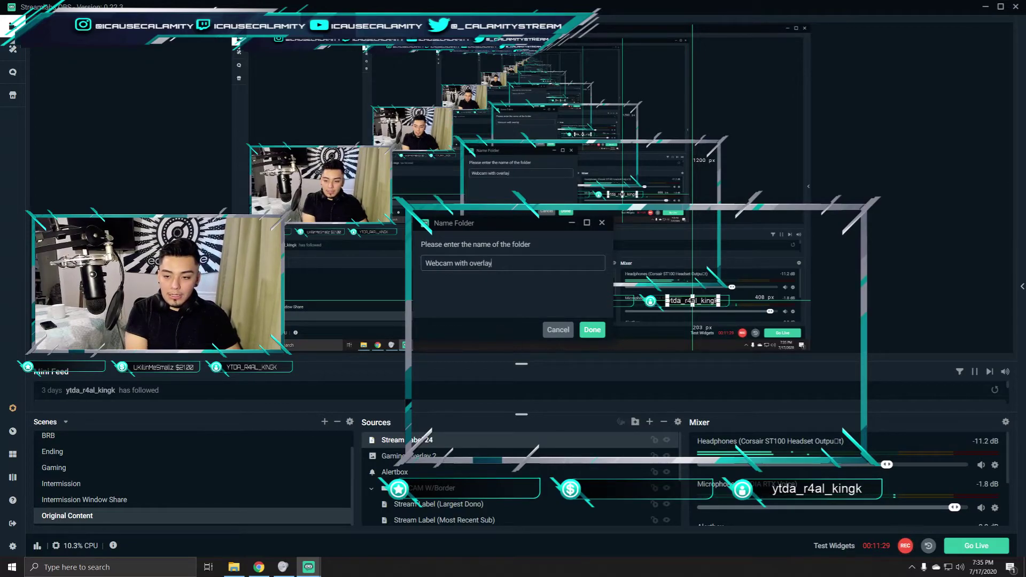
pyautogui.click(592, 330)
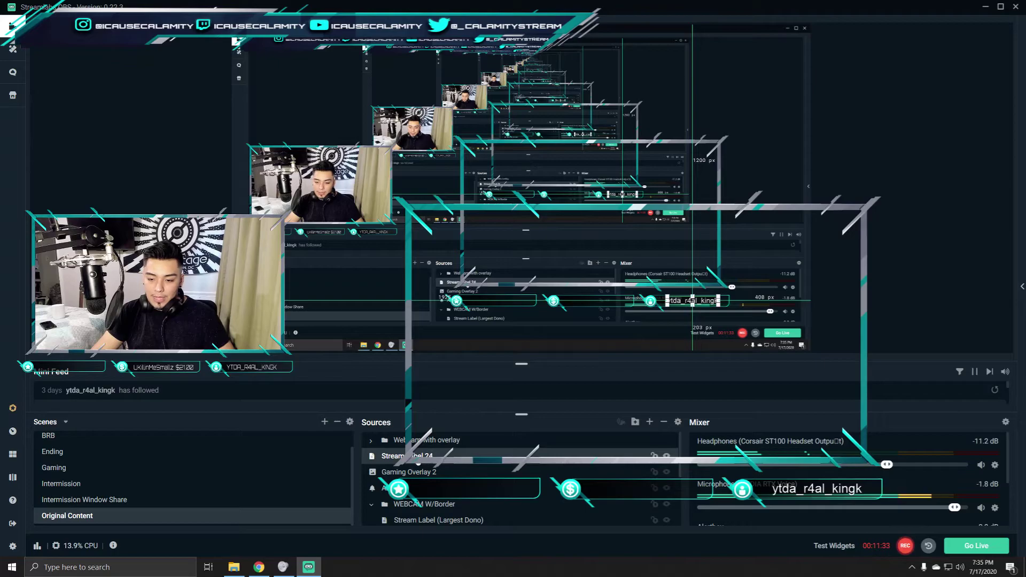
pyautogui.moveTo(427, 456); pyautogui.dragTo(436, 443)
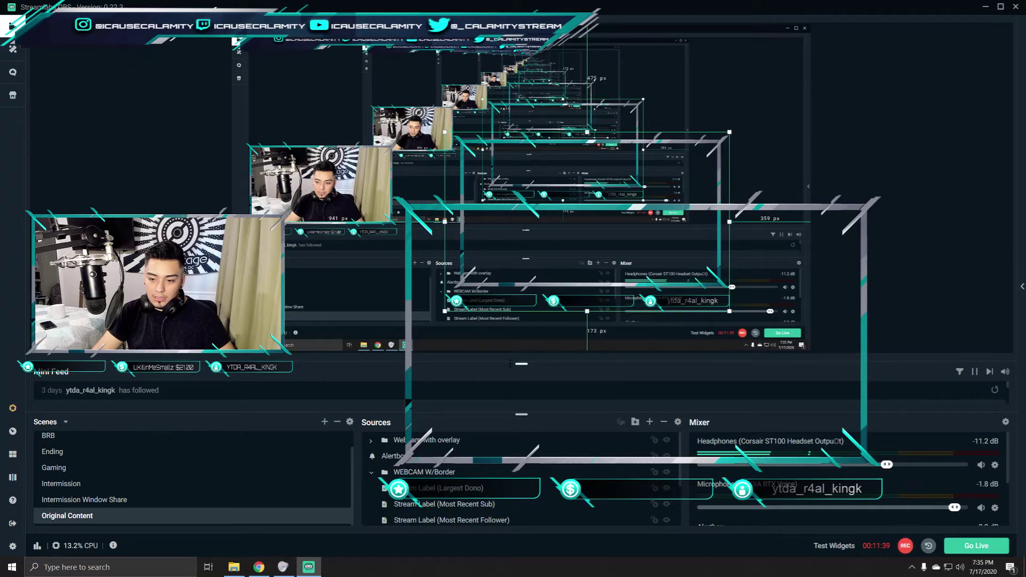
# Step: Scale down the "Webcam with overlay" group and move it to the right side of the canvas
pyautogui.click(432, 439)
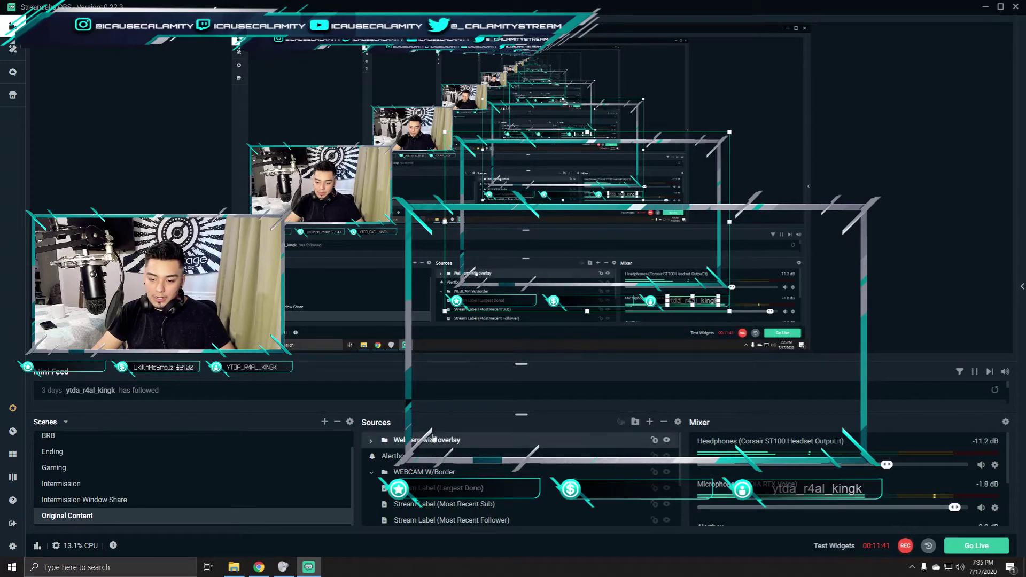
pyautogui.moveTo(506, 293); pyautogui.dragTo(574, 221)
pyautogui.moveTo(798, 235); pyautogui.dragTo(571, 127)
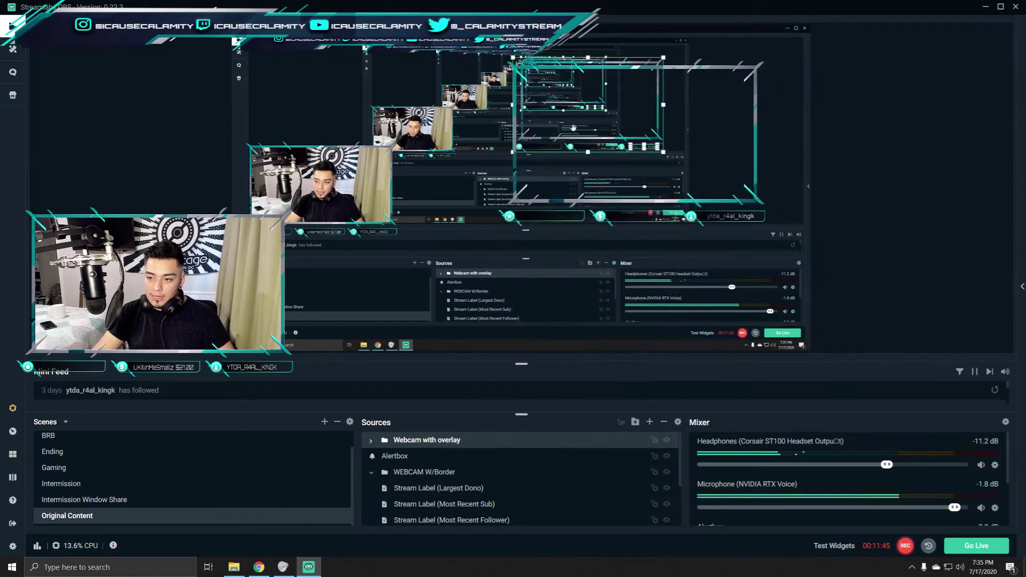
pyautogui.moveTo(620, 103); pyautogui.dragTo(757, 207)
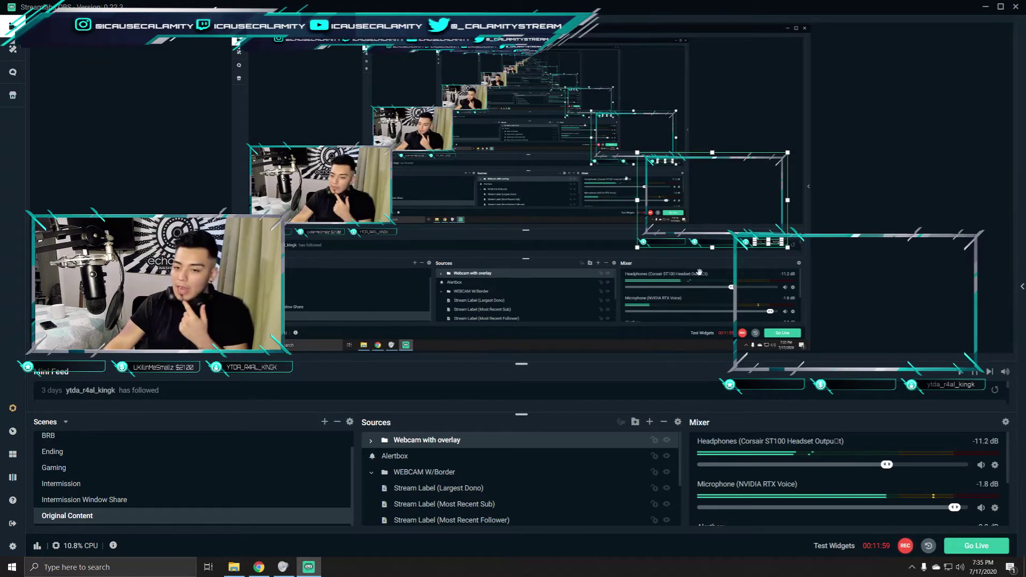
# Step: Add a new Image source named "Gaming OVerlay 3" instead of reusing an existing image source
pyautogui.scroll(-3, 518, 450)
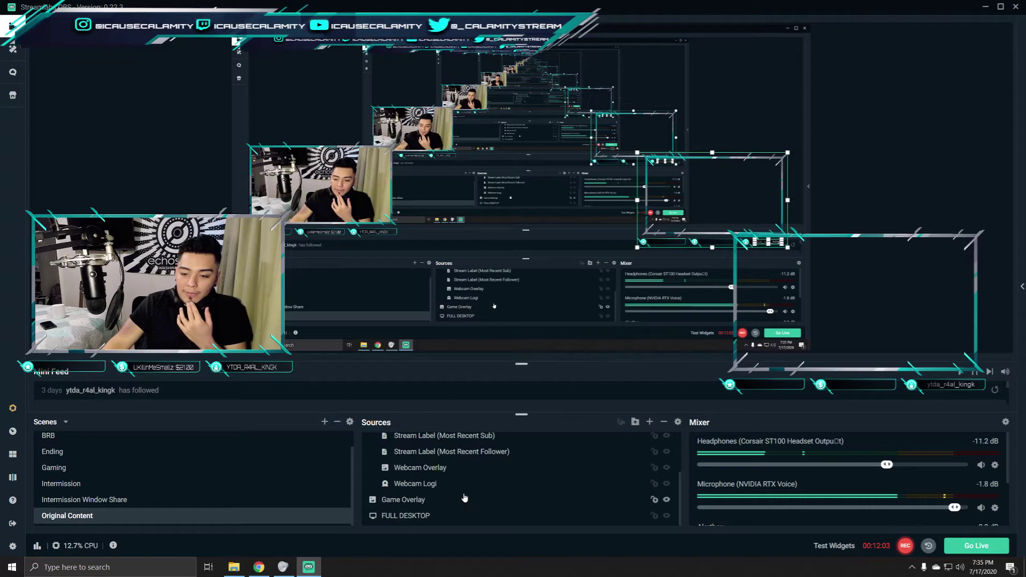
pyautogui.scroll(3, 465, 498)
pyautogui.click(649, 422)
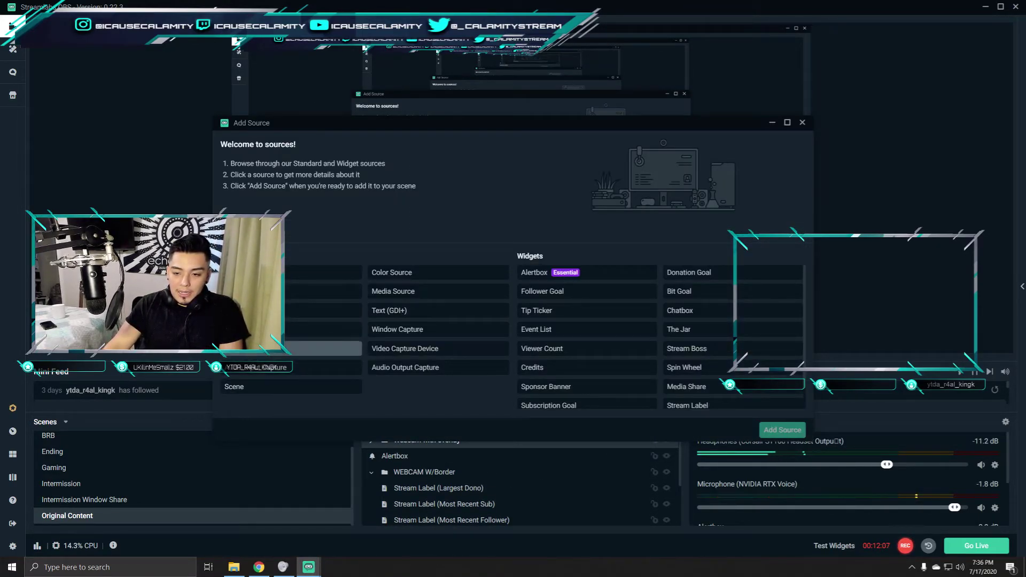
pyautogui.click(320, 273)
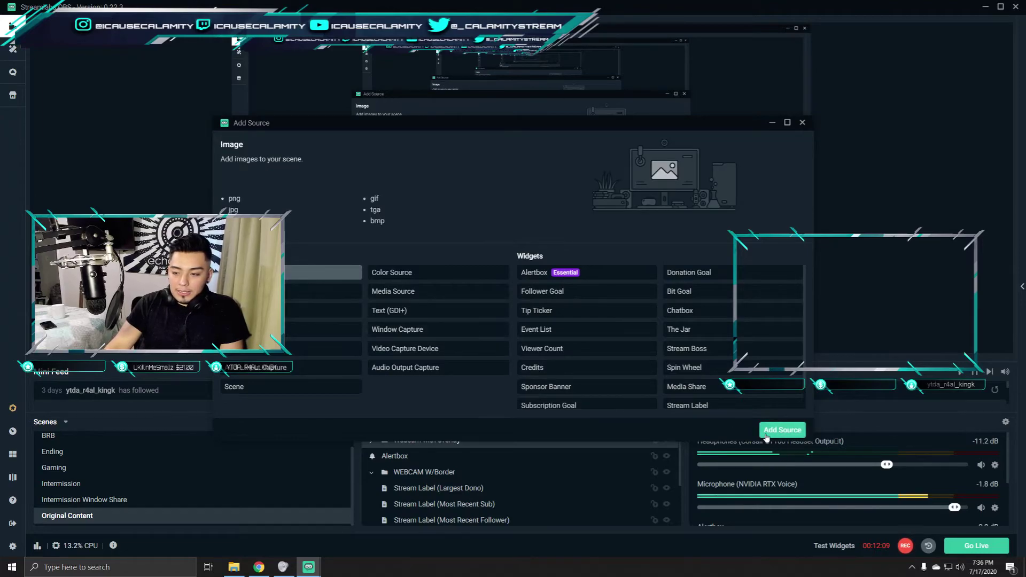
pyautogui.click(781, 429)
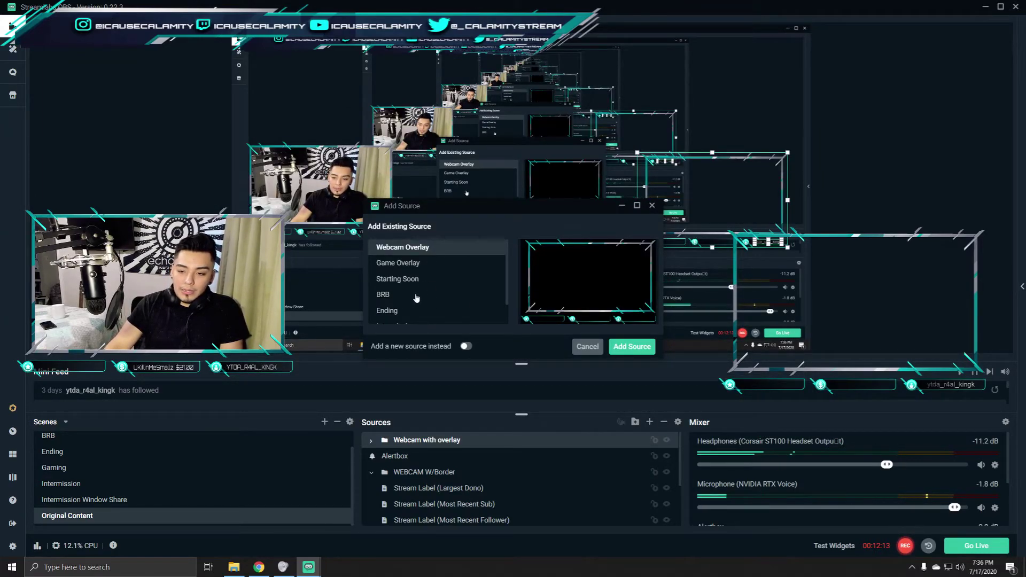
pyautogui.scroll(-1, 389, 307)
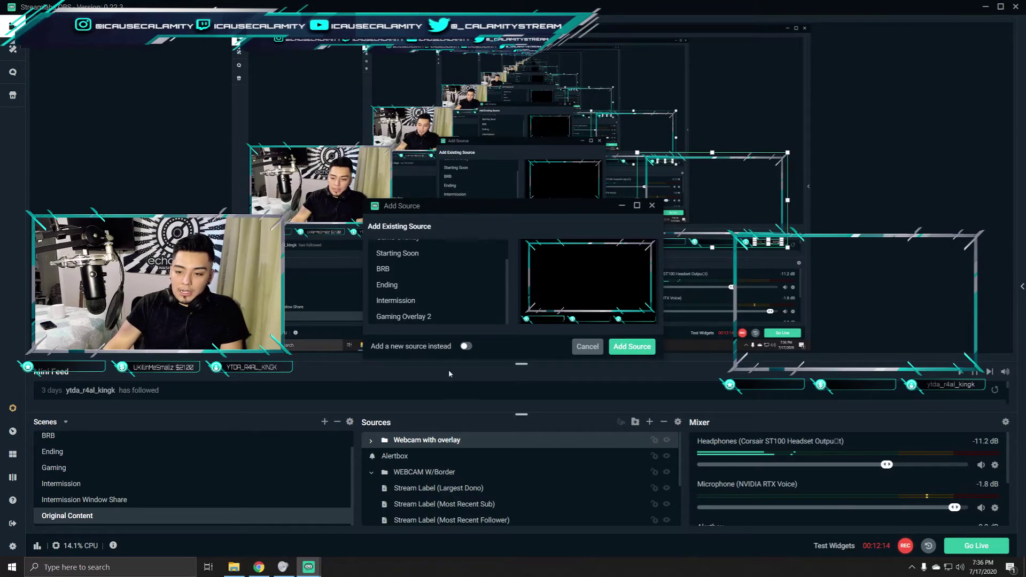
pyautogui.click(466, 345)
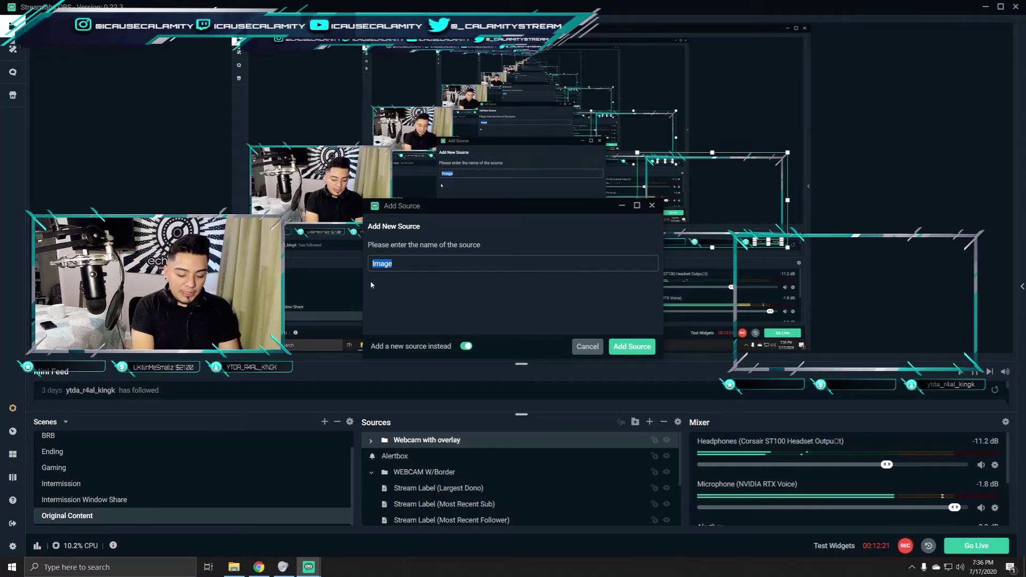
pyautogui.write('Verlay 3')
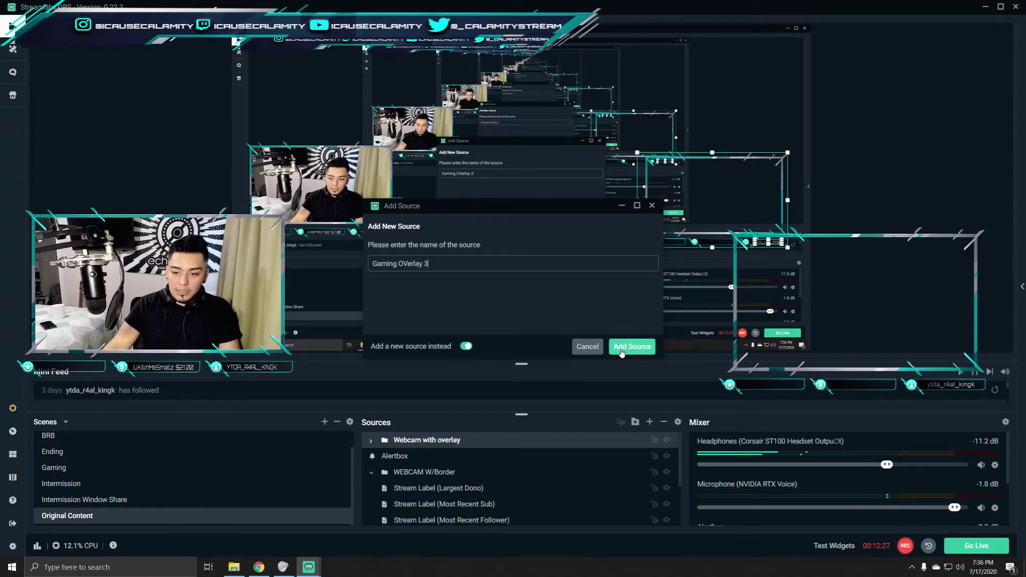
pyautogui.click(621, 347)
# Step: Load the Social-Bar image from the Overlays folder, enable unloading it when not showing, and accept the image settings
pyautogui.click(638, 209)
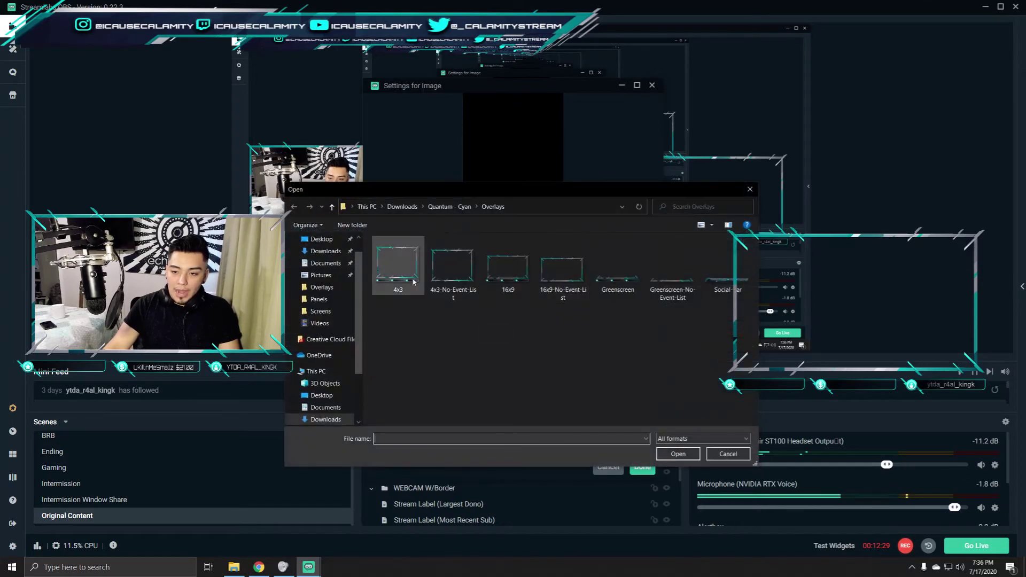
pyautogui.doubleClick(715, 290)
pyautogui.click(474, 229)
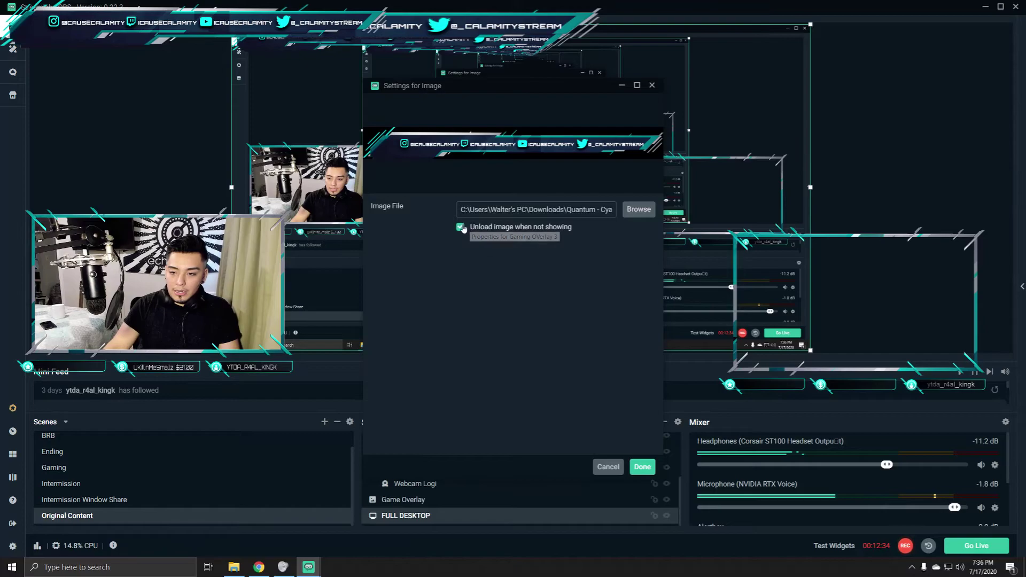
pyautogui.click(642, 467)
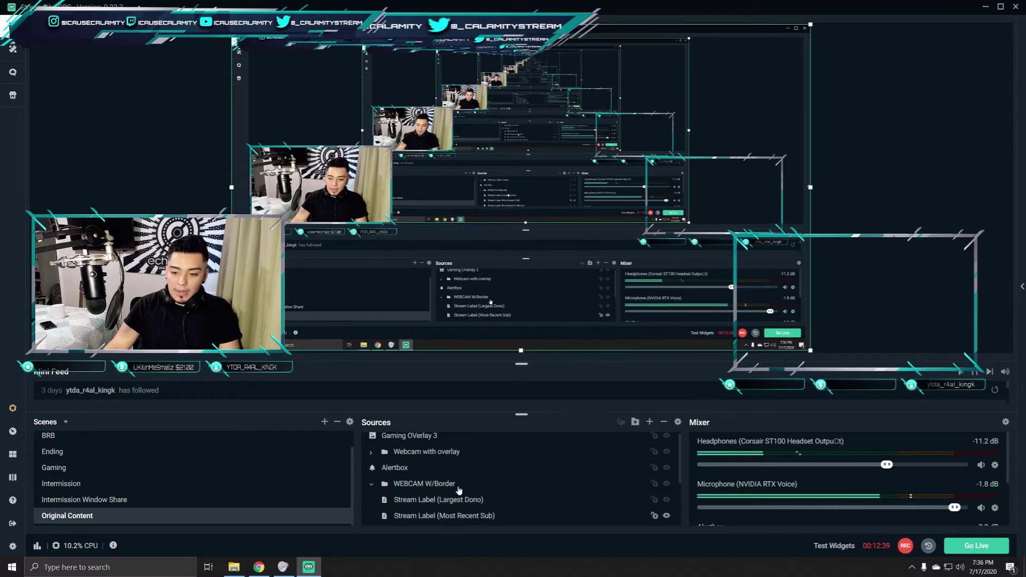
# Step: Move the Game Overlay banner down from the canvas's top edge, and centre it horizontally and vertically using the transform options
pyautogui.click(389, 68)
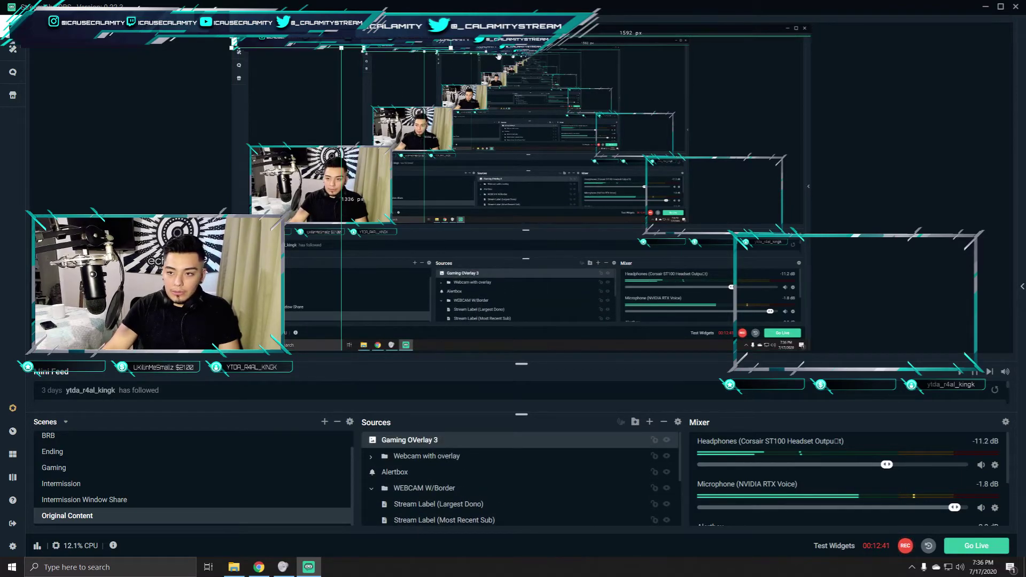
pyautogui.moveTo(499, 55); pyautogui.dragTo(505, 83)
pyautogui.rightClick(519, 89)
pyautogui.moveTo(550, 162)
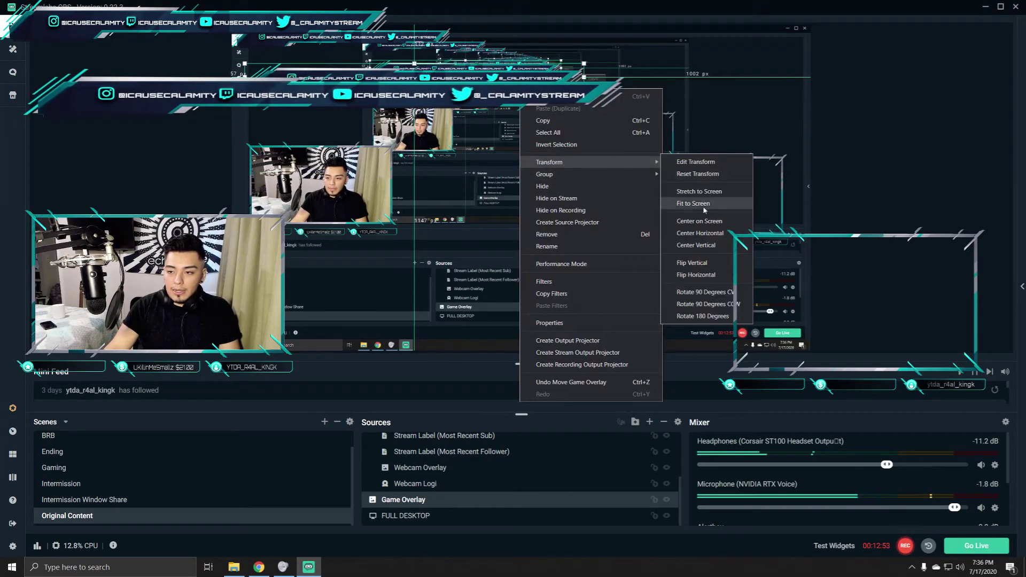
pyautogui.click(700, 233)
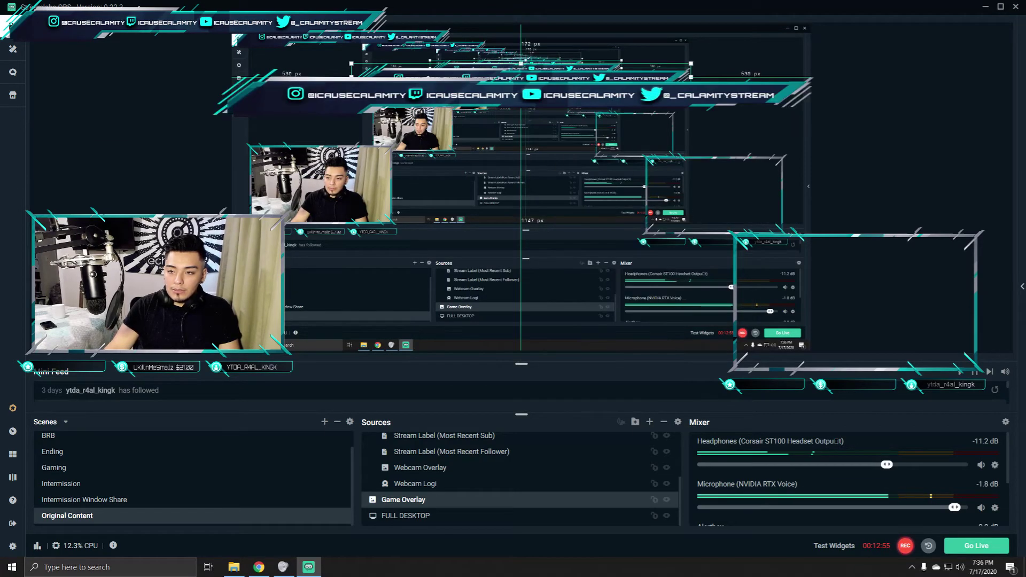
pyautogui.rightClick(599, 88)
pyautogui.moveTo(710, 162)
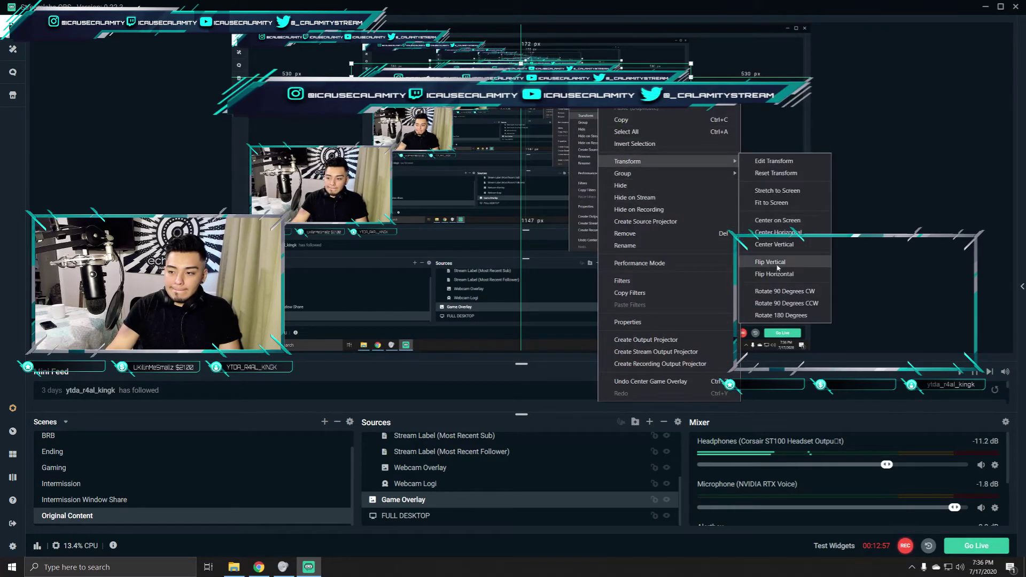
pyautogui.click(774, 244)
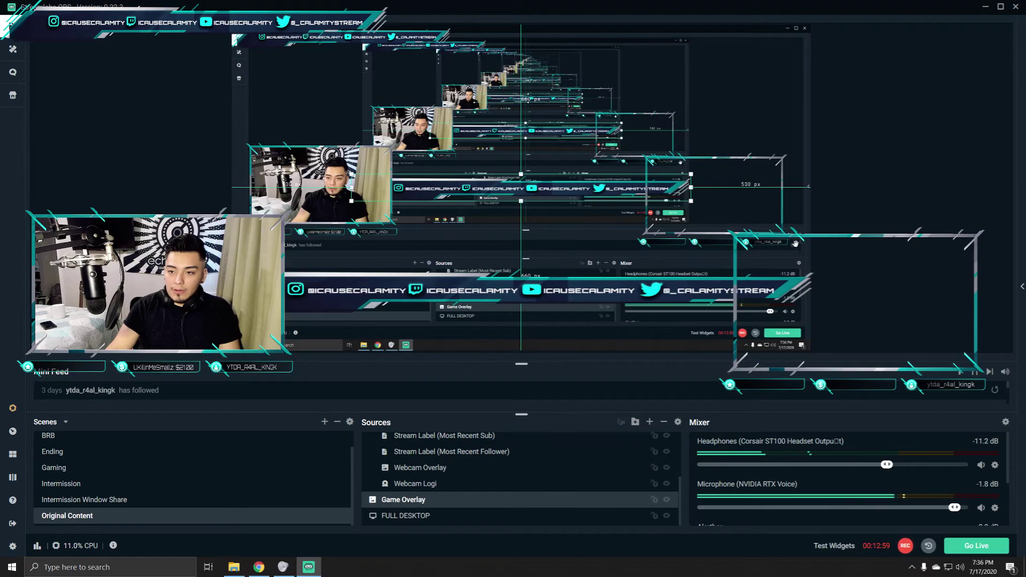
# Step: Edit the Game Overlay's transform, reducing its width to 1492, and close the transform settings
pyautogui.rightClick(547, 191)
pyautogui.moveTo(640, 264)
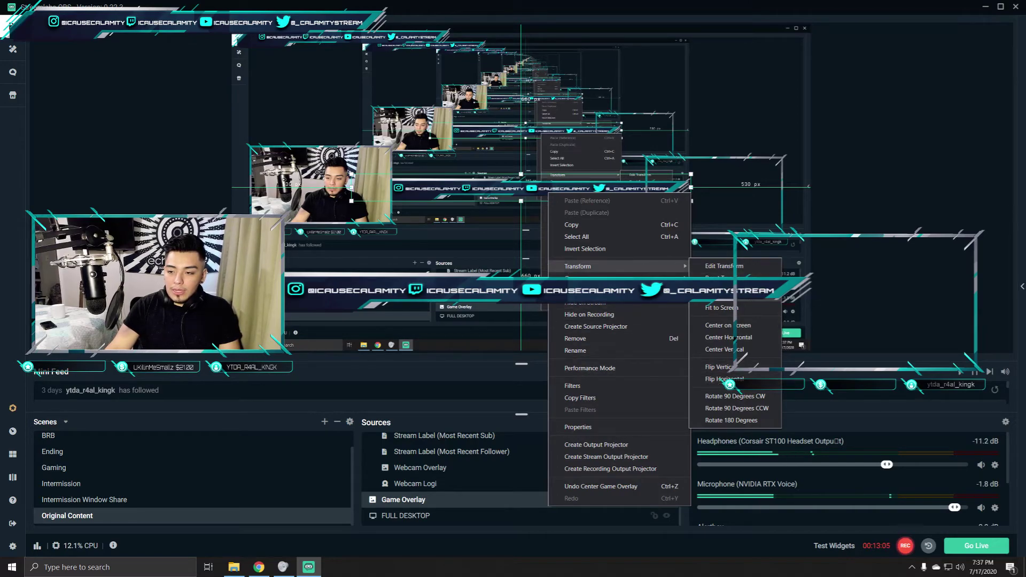
pyautogui.click(736, 267)
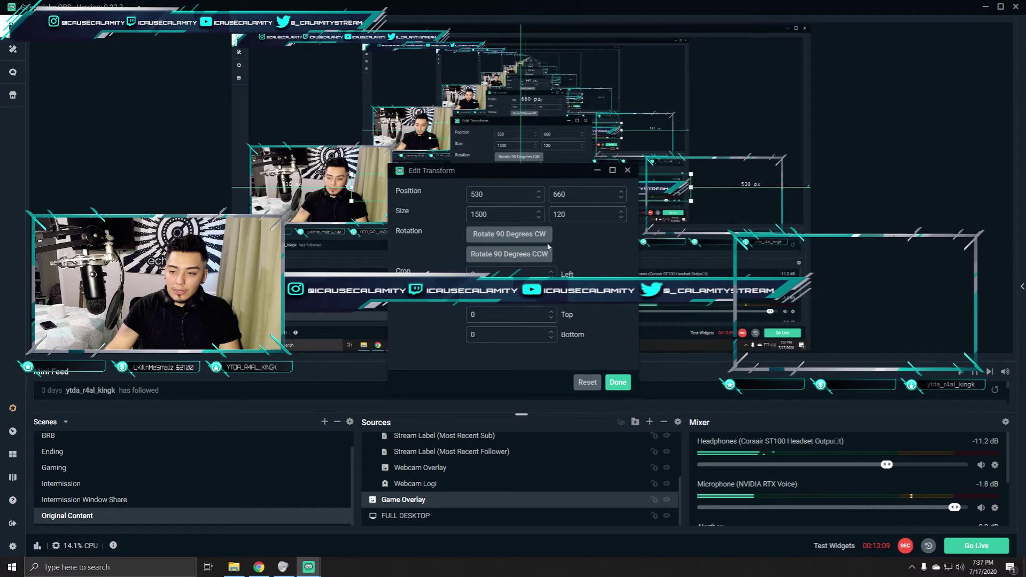
pyautogui.click(538, 217)
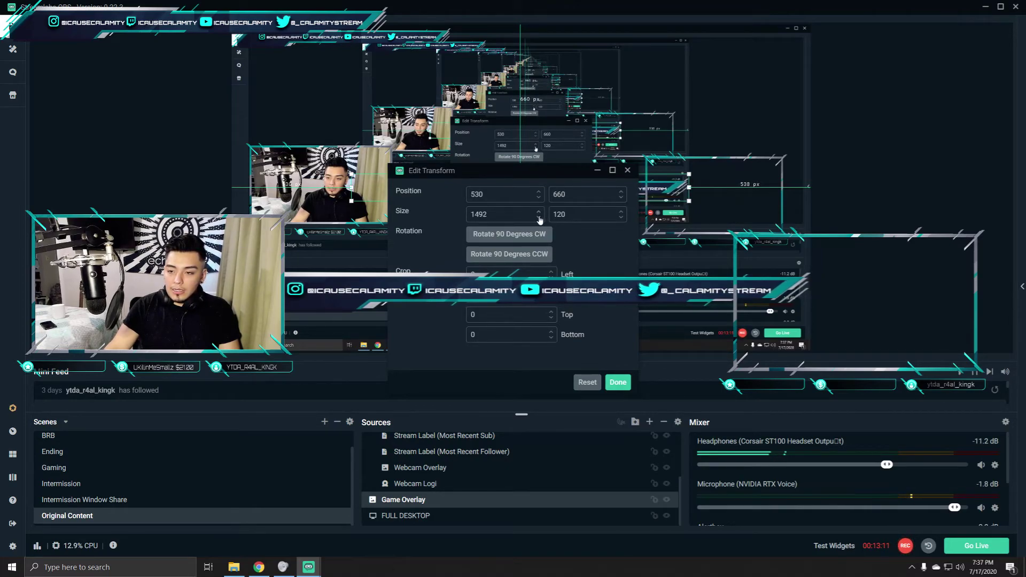
pyautogui.moveTo(566, 171); pyautogui.dragTo(396, 263)
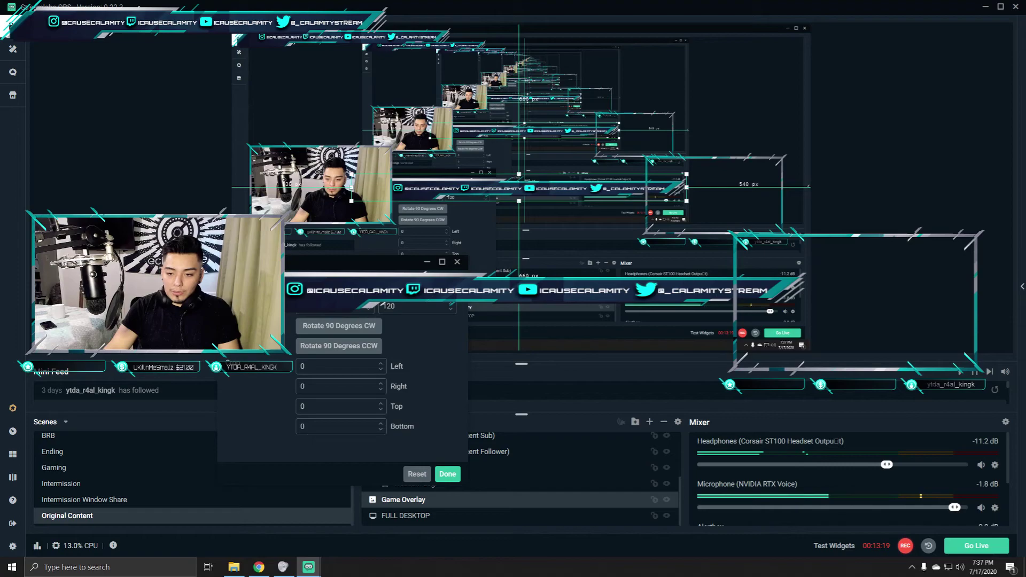
pyautogui.click(457, 262)
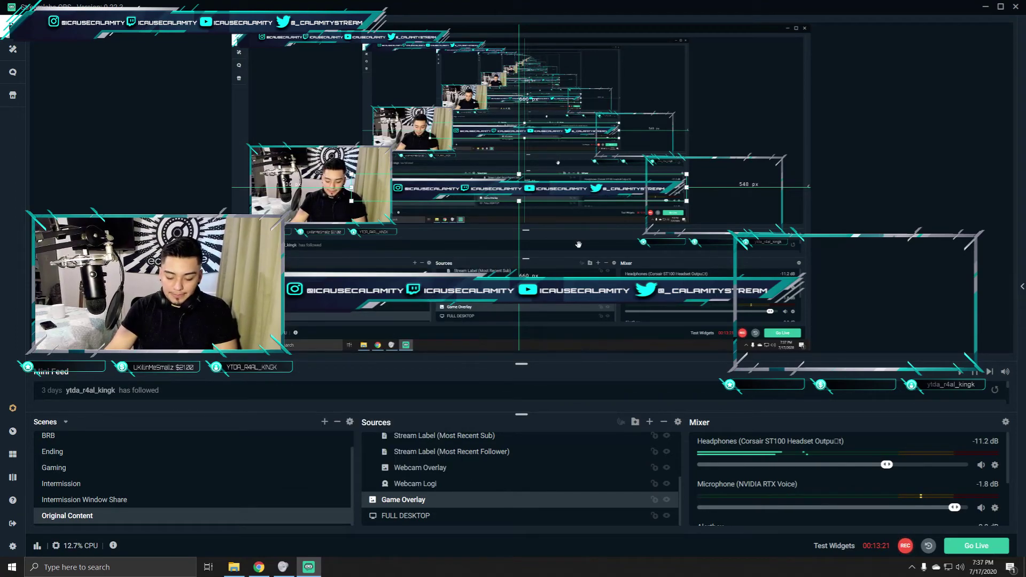
# Step: Remove the Game Overlay source from the scene and restore it
pyautogui.rightClick(544, 196)
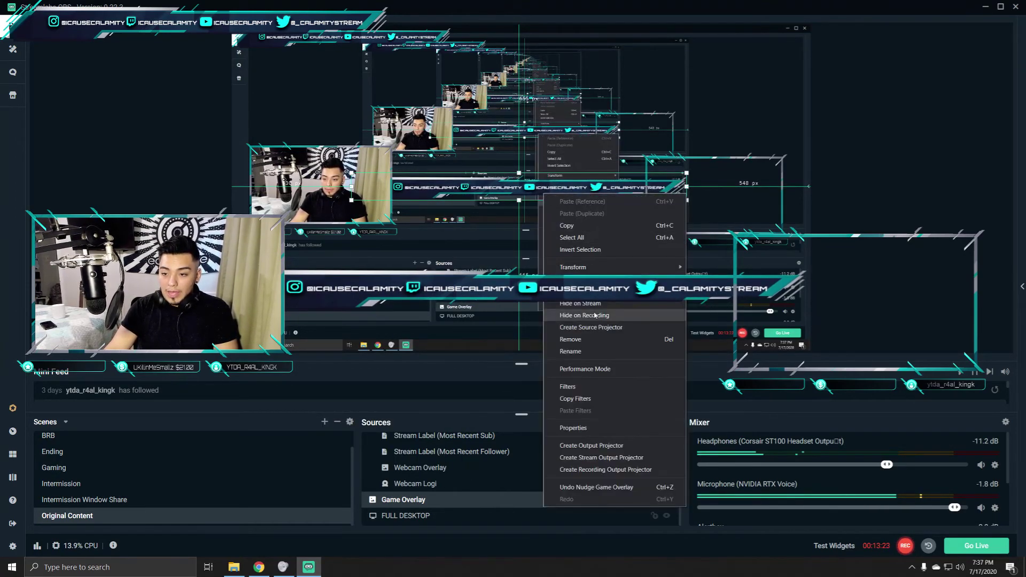
pyautogui.click(584, 341)
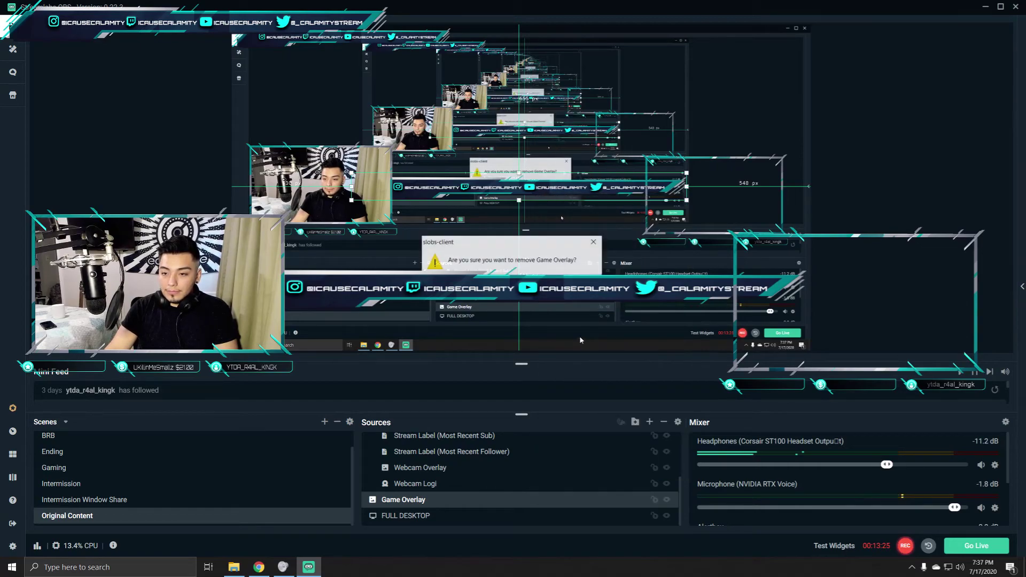
pyautogui.press('Return')
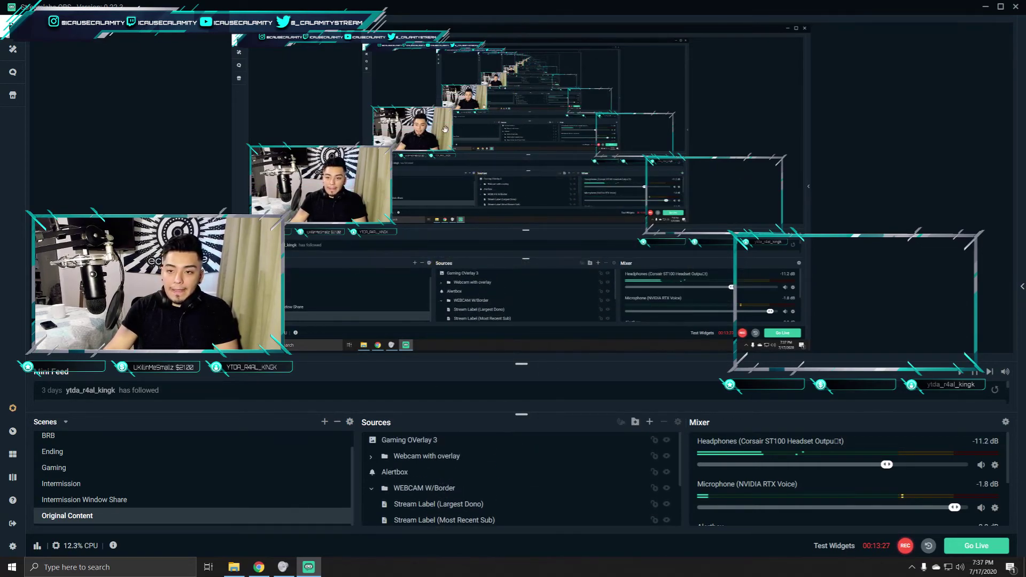
pyautogui.scroll(-3, 417, 441)
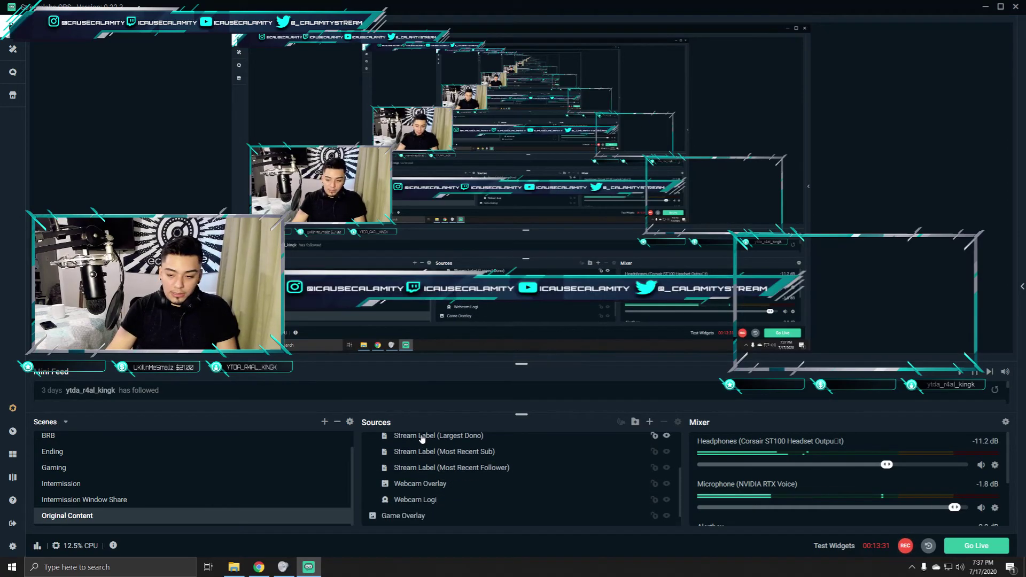
# Step: Move the Alertbox to the horizontal centre of the canvas, above the Game Overlay banner
pyautogui.click(379, 87)
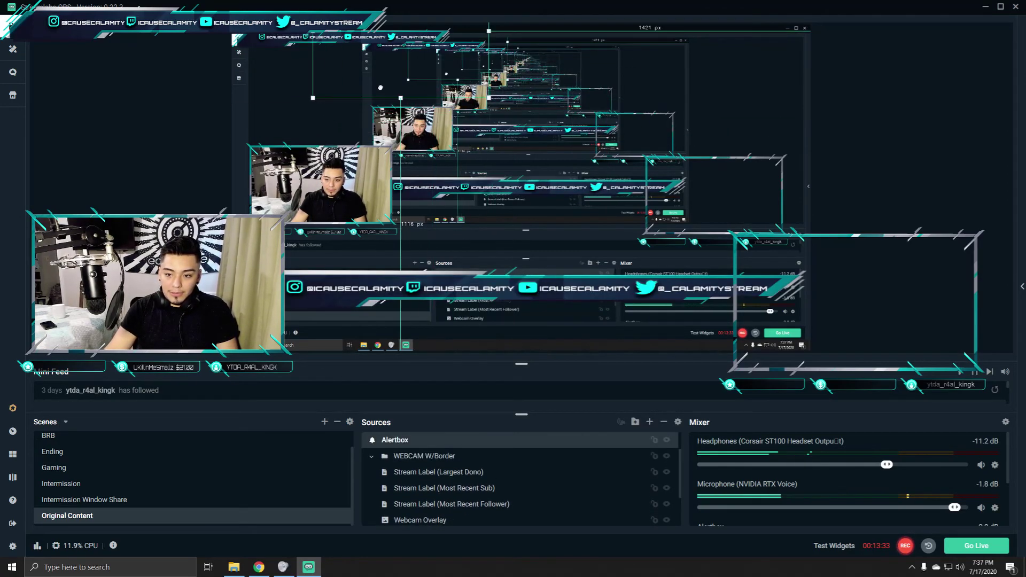
pyautogui.moveTo(380, 87); pyautogui.dragTo(500, 197)
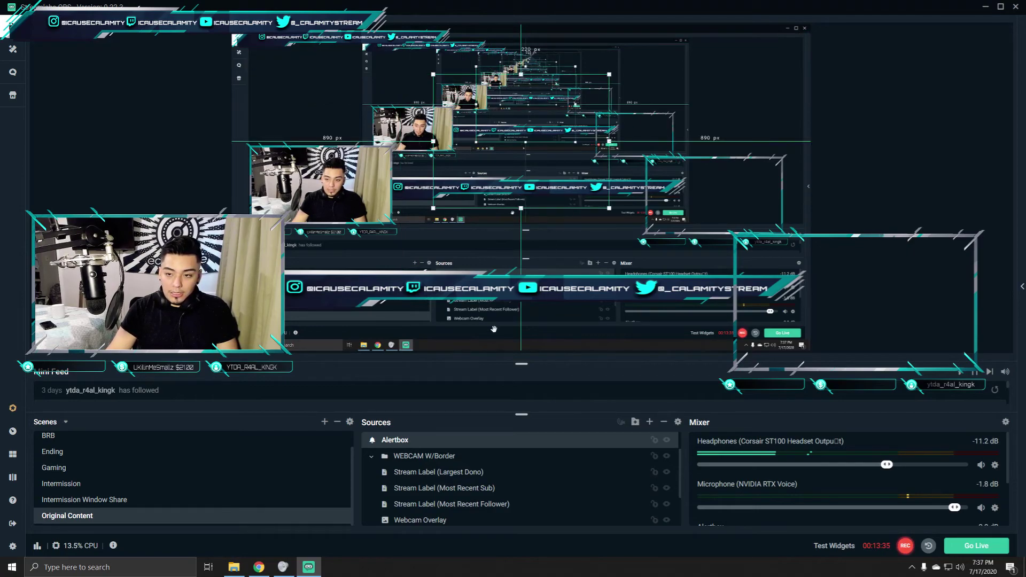
# Step: Select the Game Overlay source and move its banner back to the top-left corner of the canvas
pyautogui.scroll(-3, 414, 497)
pyautogui.scroll(3, 415, 505)
pyautogui.scroll(-3, 416, 505)
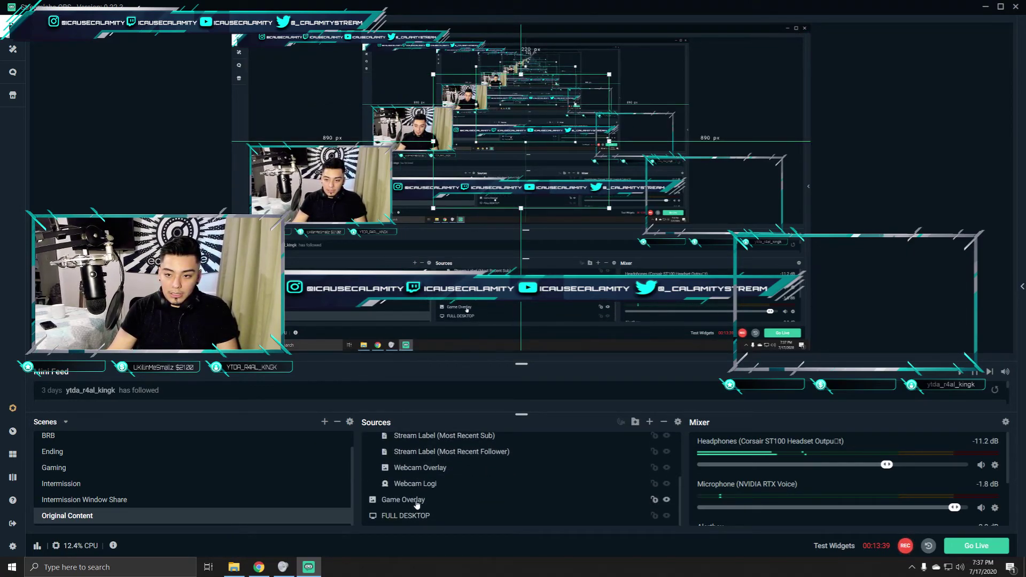
pyautogui.click(416, 502)
pyautogui.moveTo(480, 190); pyautogui.dragTo(335, 42)
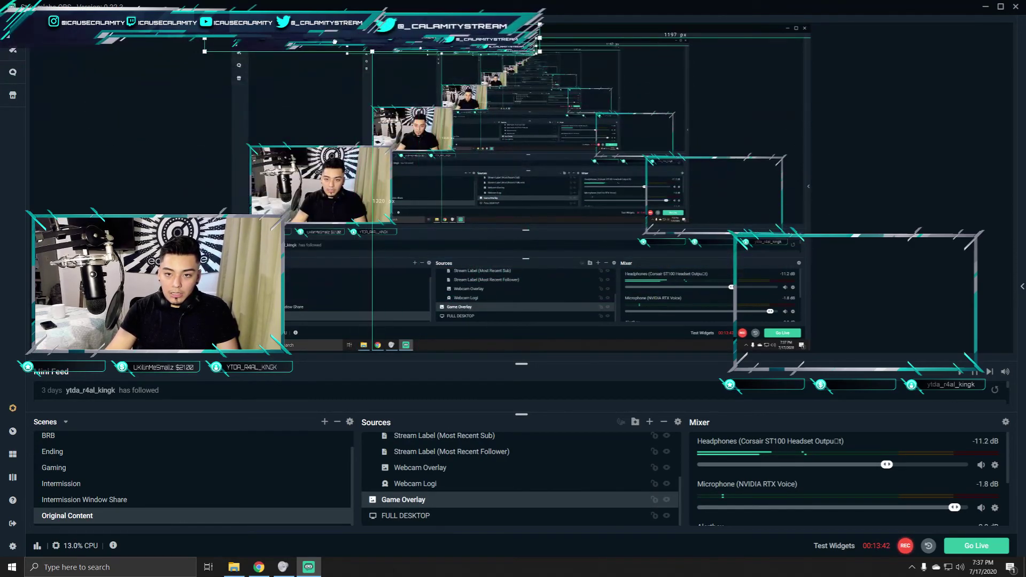
# Step: Remove the Gaming OVerlay 3 source from the scene
pyautogui.scroll(3, 383, 450)
pyautogui.rightClick(413, 439)
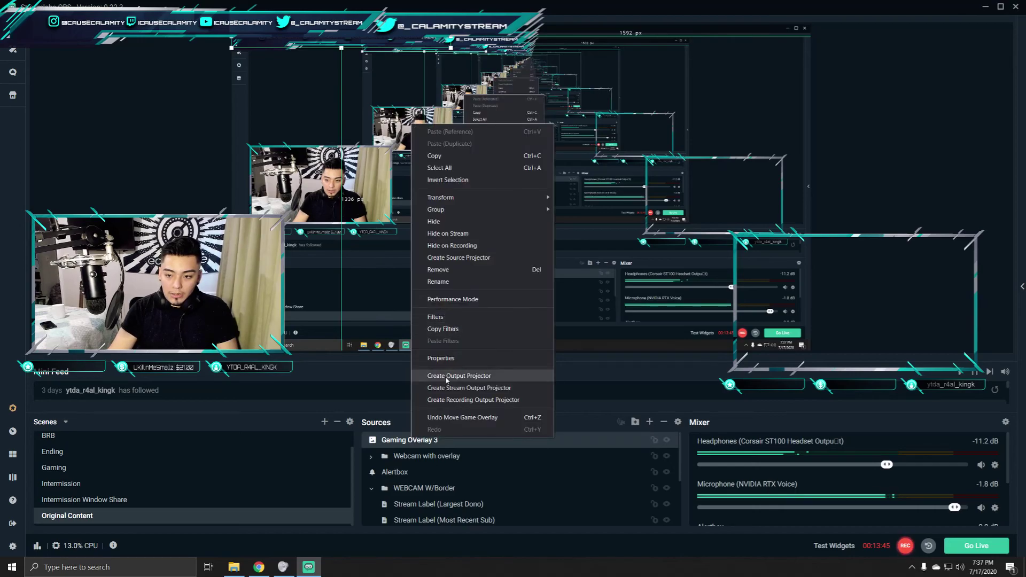
pyautogui.click(449, 269)
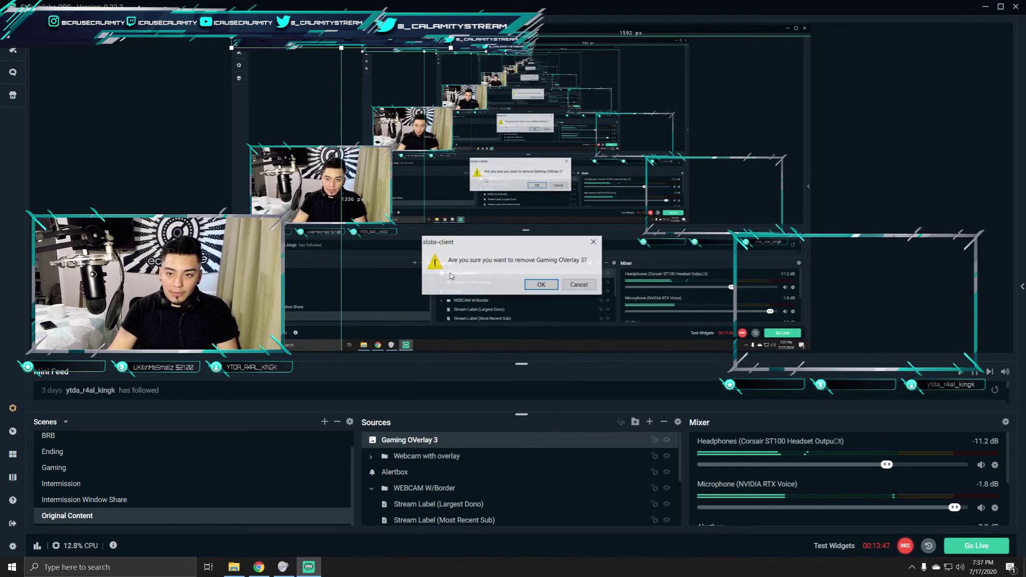
pyautogui.click(552, 287)
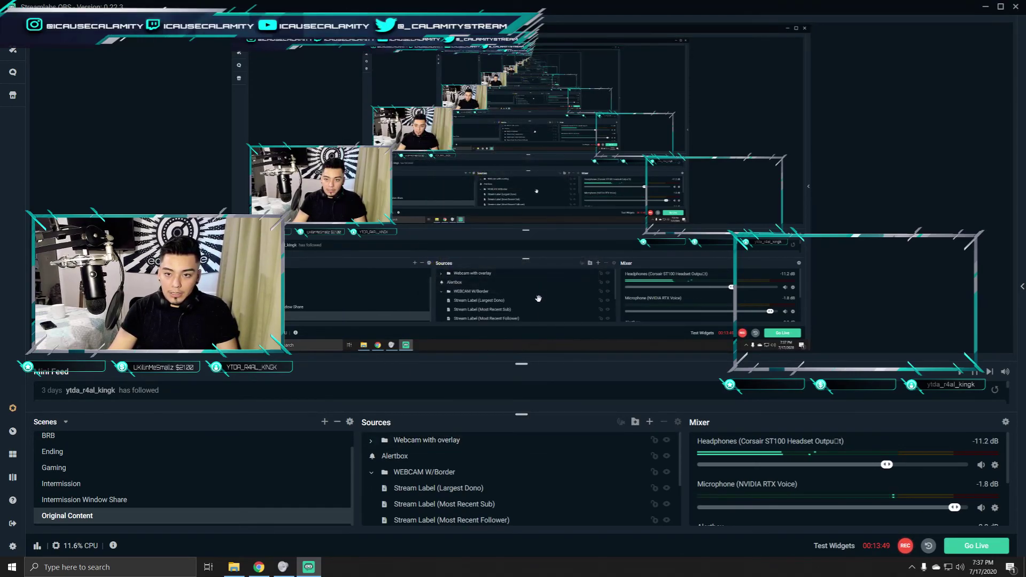
# Step: Nudge the Game Overlay banner rightward until its left end lines up with the canvas's left edge, and deselect it
pyautogui.scroll(-2, 418, 483)
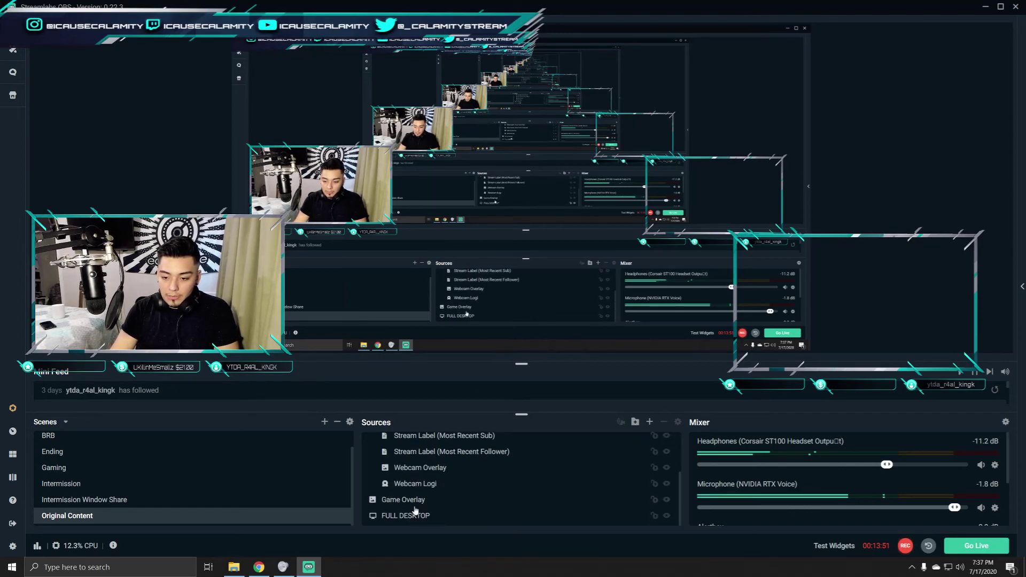
pyautogui.click(410, 500)
pyautogui.press('Right')
pyautogui.press('Right')
pyautogui.press('Right')
pyautogui.press('Right')
pyautogui.press('Right')
pyautogui.press('Right')
pyautogui.press('Right')
pyautogui.press('Right')
pyautogui.press('Right')
pyautogui.press('Right')
pyautogui.press('Right')
pyautogui.press('Right')
pyautogui.press('Right')
pyautogui.press('Right')
pyautogui.press('Right')
pyautogui.press('Right')
pyautogui.press('Right')
pyautogui.press('Right')
pyautogui.press('Right')
pyautogui.press('Right')
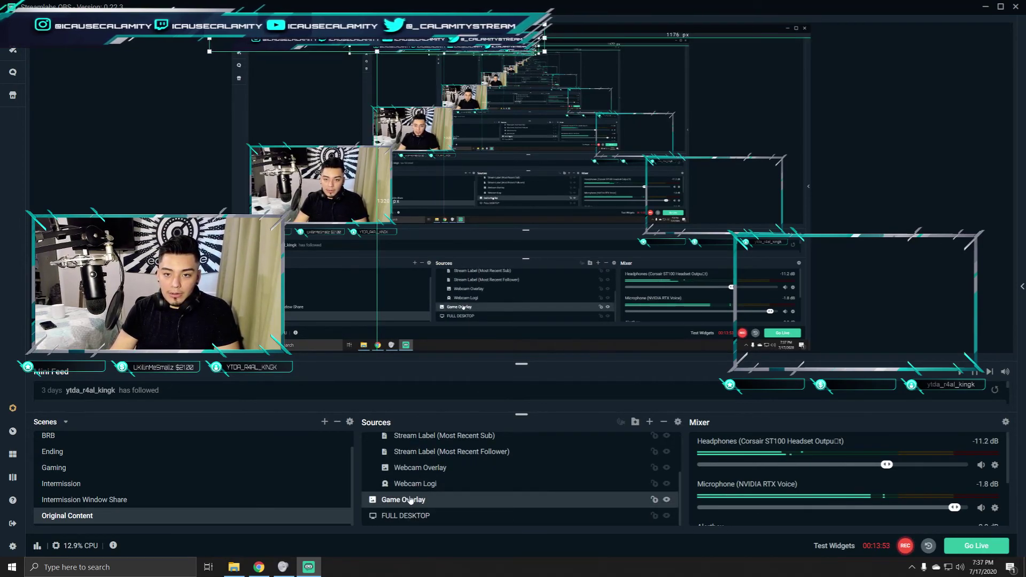
pyautogui.press('Right')
pyautogui.press('Right')
pyautogui.press('Right')
pyautogui.press('Right')
pyautogui.press('Right')
pyautogui.press('Right')
pyautogui.press('Right')
pyautogui.press('Right')
pyautogui.press('Right')
pyautogui.press('Right')
pyautogui.press('Right')
pyautogui.press('Right')
pyautogui.press('Right')
pyautogui.press('Right')
pyautogui.press('Right')
pyautogui.press('Right')
pyautogui.press('Right')
pyautogui.press('Right')
pyautogui.press('Right')
pyautogui.press('Right')
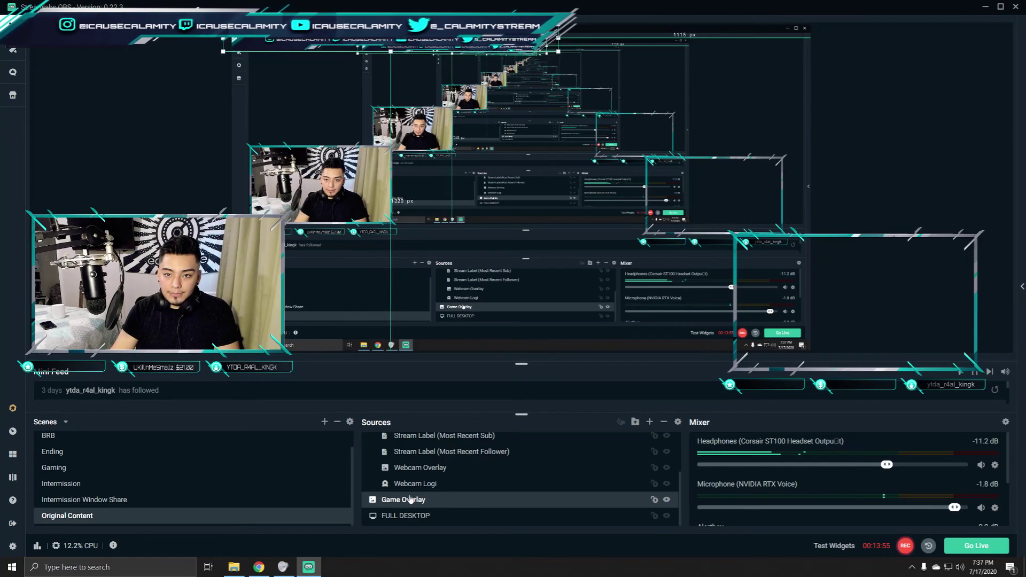
pyautogui.press('Right')
pyautogui.press('Right')
pyautogui.press('Right')
pyautogui.press('Right')
pyautogui.press('Right')
pyautogui.press('Right')
pyautogui.press('Right')
pyautogui.press('Right')
pyautogui.press('Right')
pyautogui.press('Right')
pyautogui.press('Right')
pyautogui.press('Right')
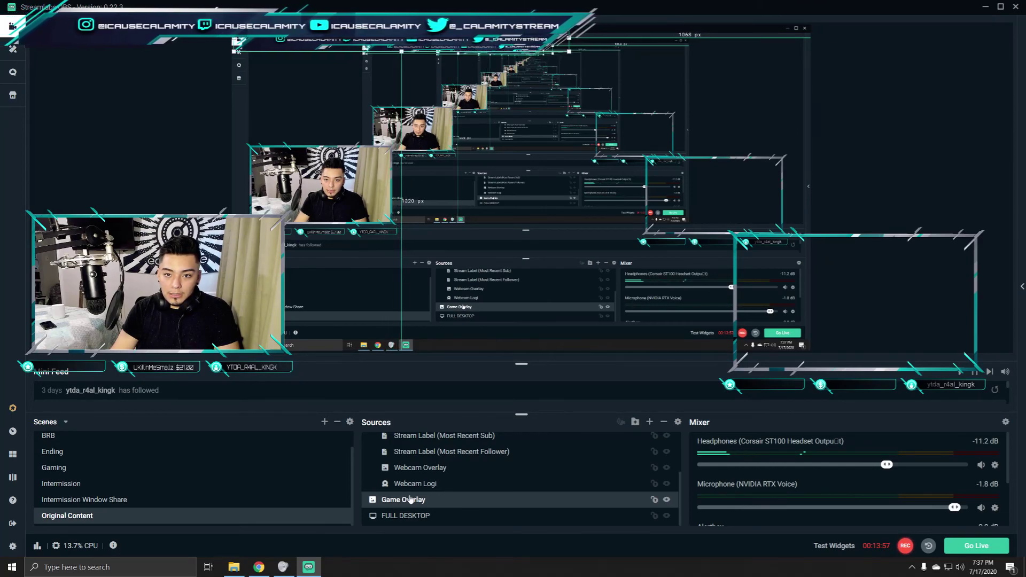
pyautogui.press('Left')
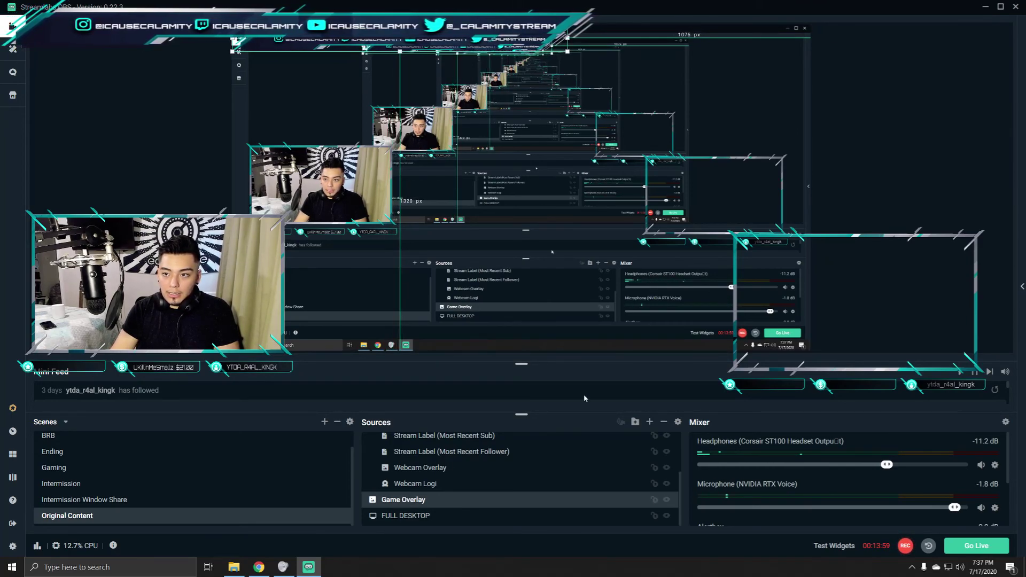
pyautogui.press('Escape')
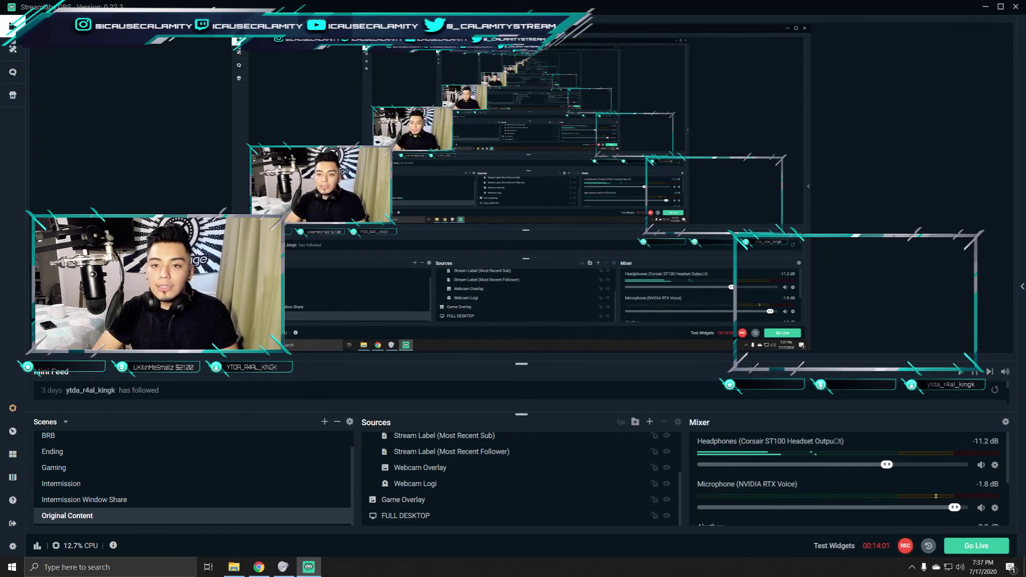